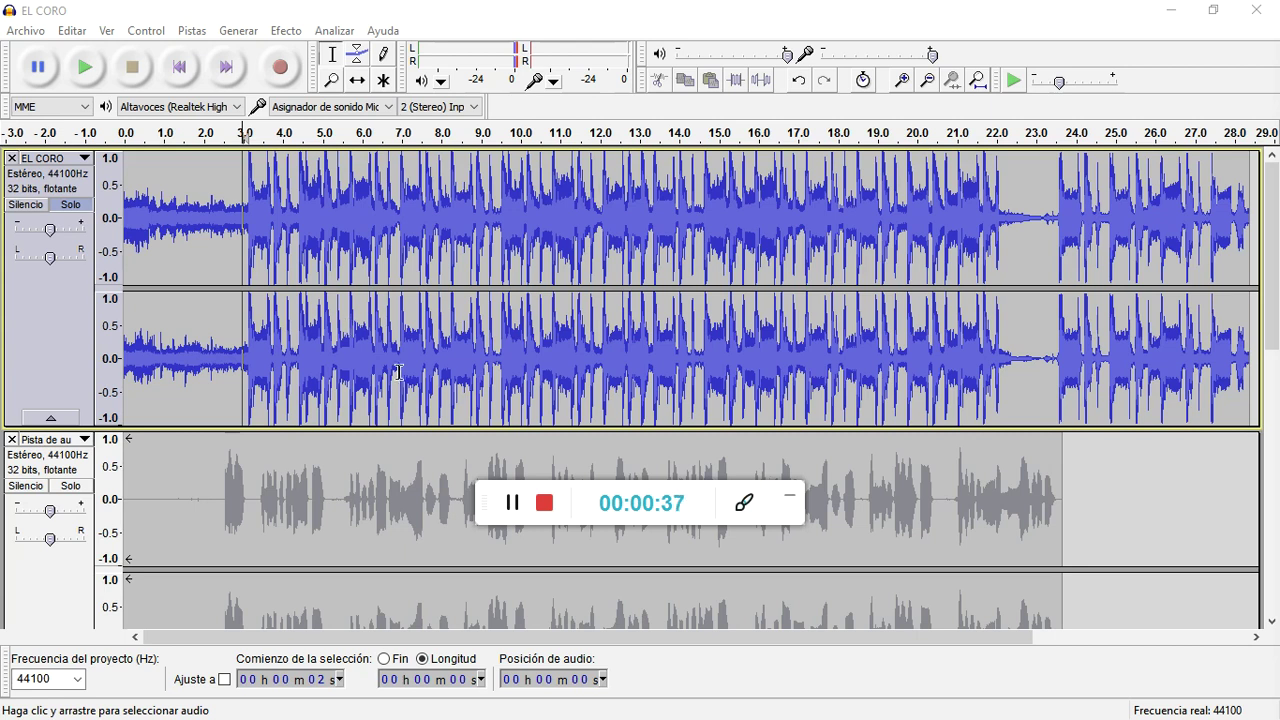
# Step: Play the soloed EL CORO backing track from the beginning for several seconds and stop playback
pyautogui.click(792, 500)
pyautogui.click(181, 67)
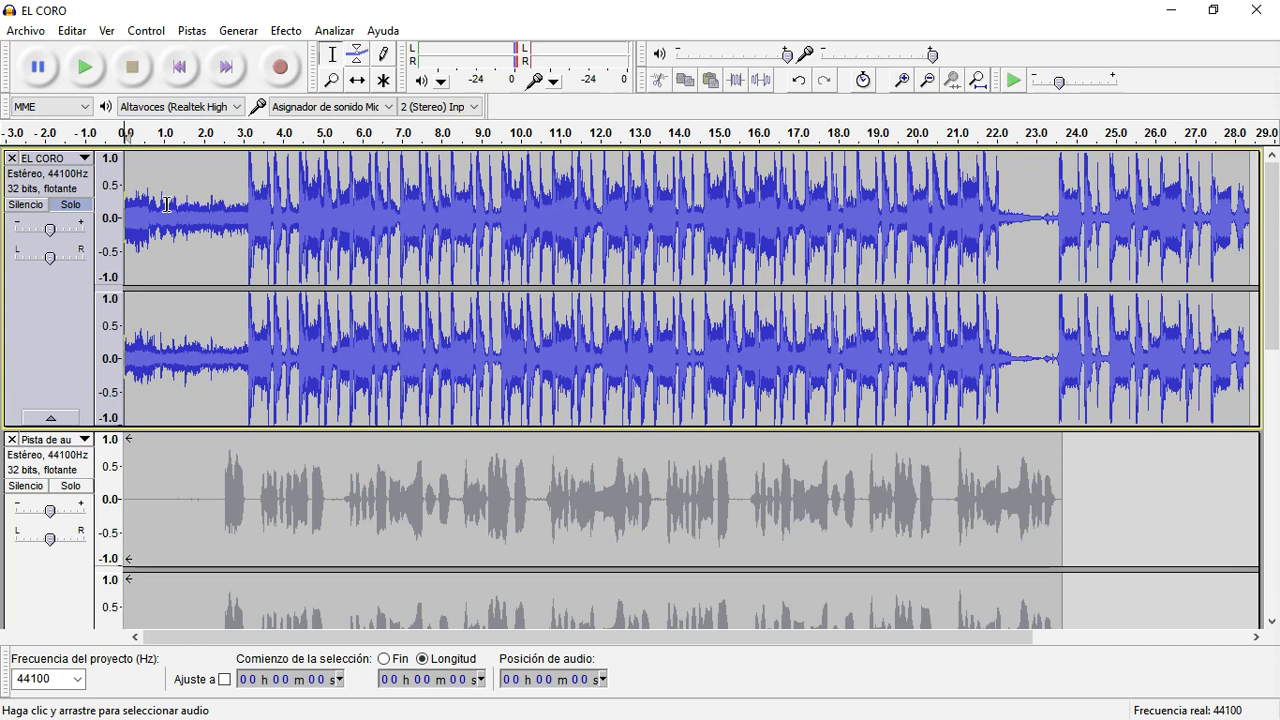
pyautogui.press('space')
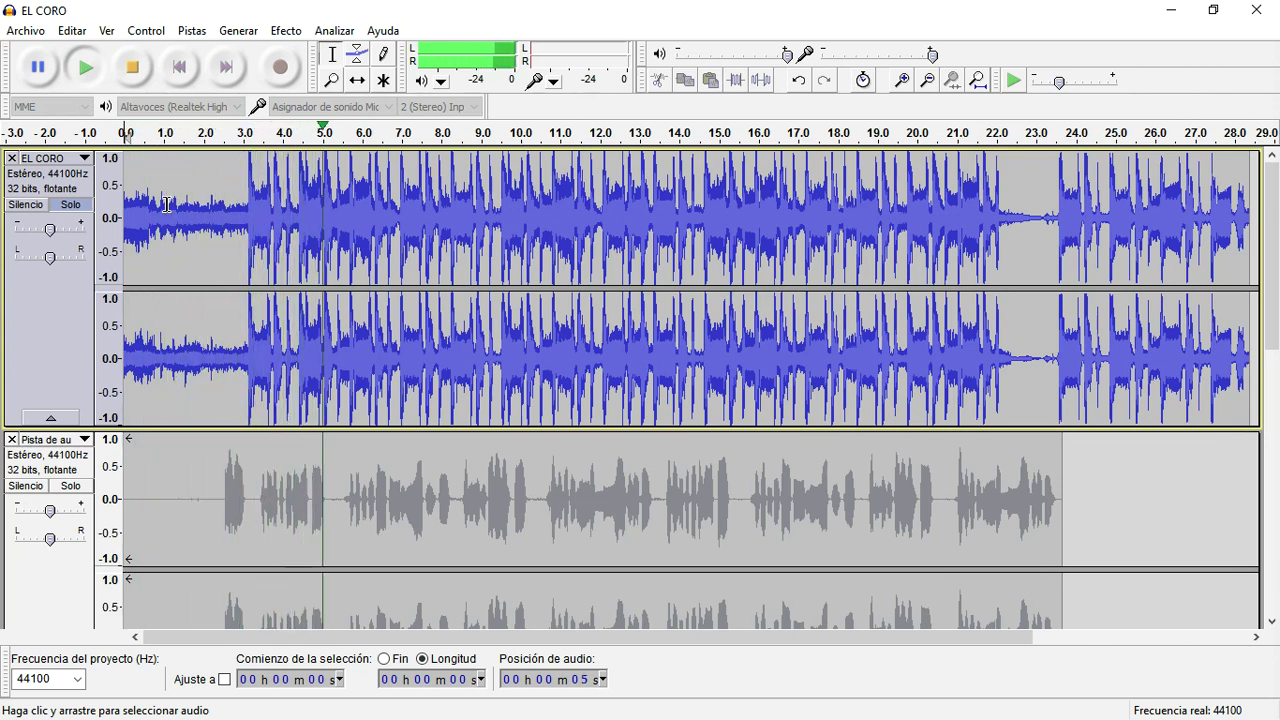
pyautogui.press('space')
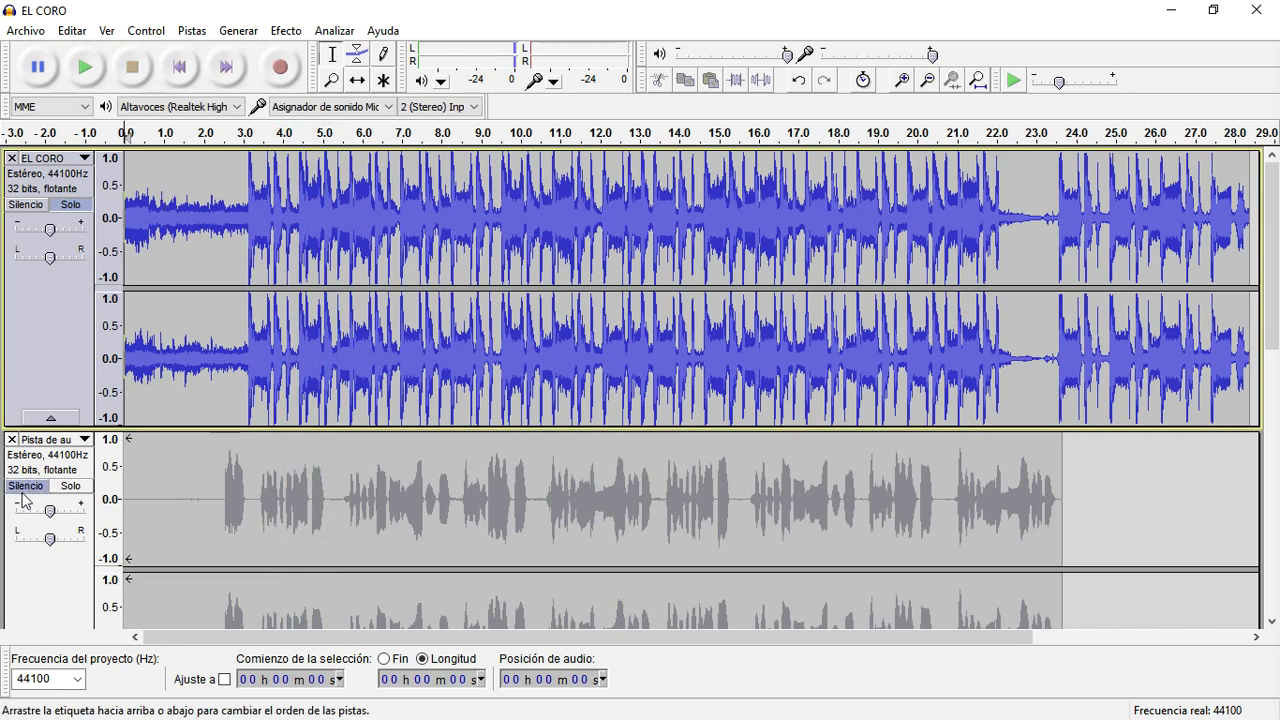
# Step: Turn off solo on the EL CORO track and mute the second and third vocal tracks
pyautogui.click(71, 205)
pyautogui.scroll(-5, 80, 510)
pyautogui.scroll(3, 78, 507)
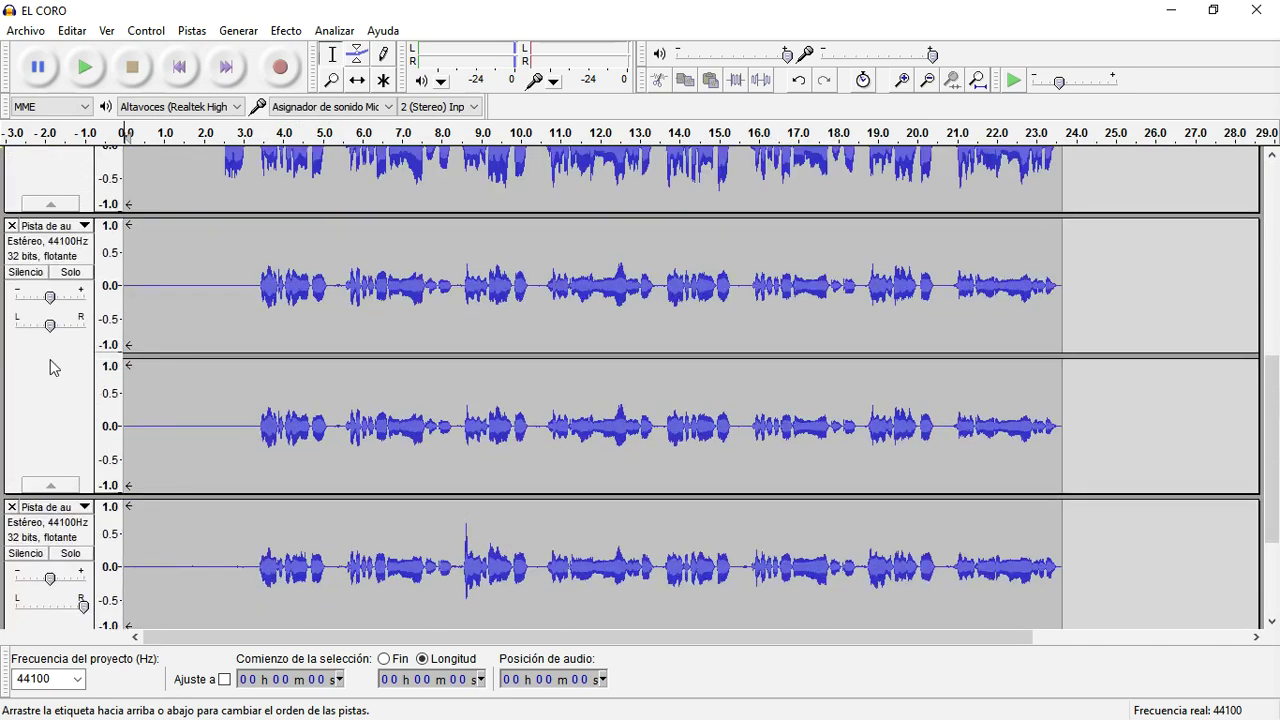
pyautogui.click(30, 273)
pyautogui.click(28, 555)
pyautogui.scroll(3, 200, 450)
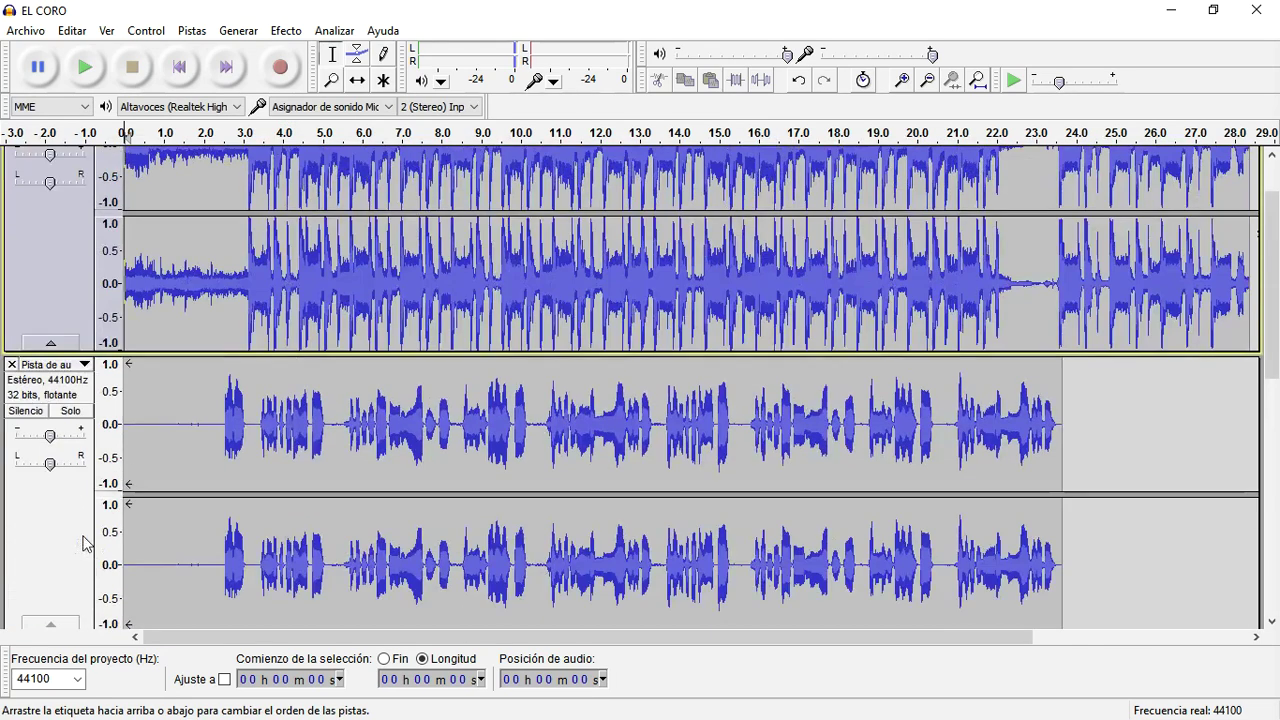
# Step: Solo the first vocal track and listen to it from about 3 seconds
pyautogui.click(219, 500)
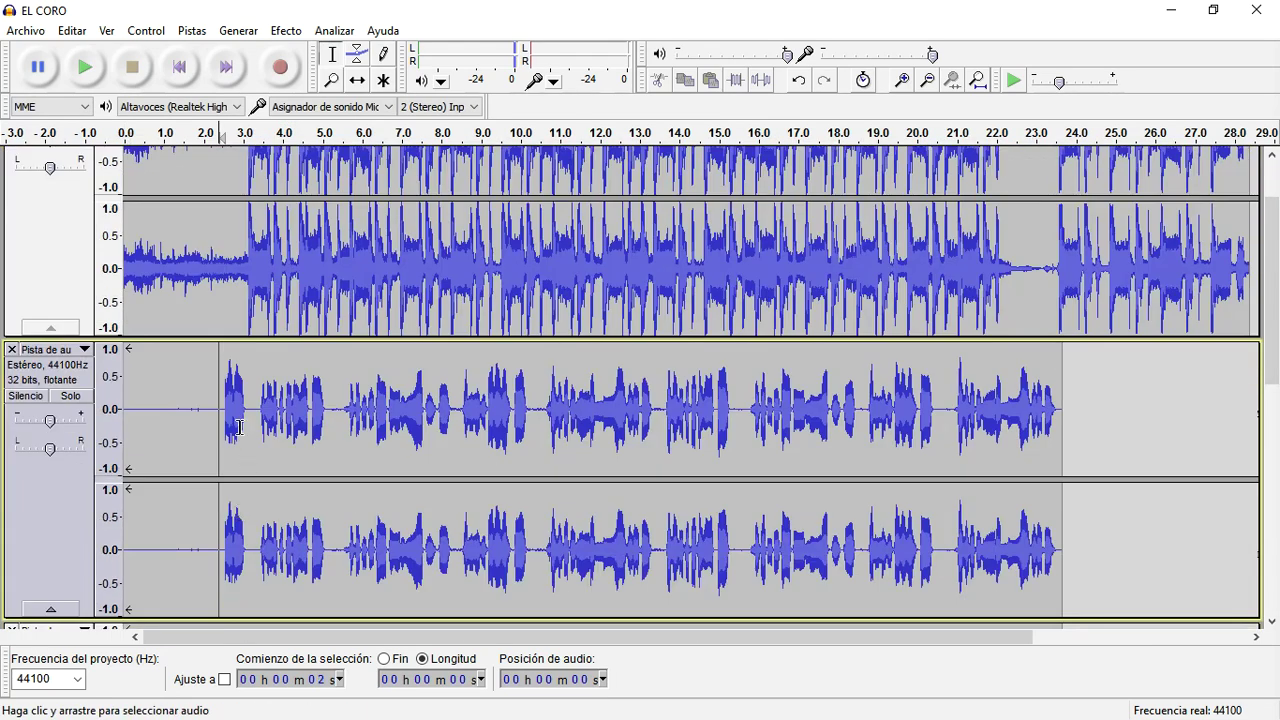
pyautogui.click(79, 397)
pyautogui.press('Right')
pyautogui.press('Right')
pyautogui.press('Right')
pyautogui.press('space')
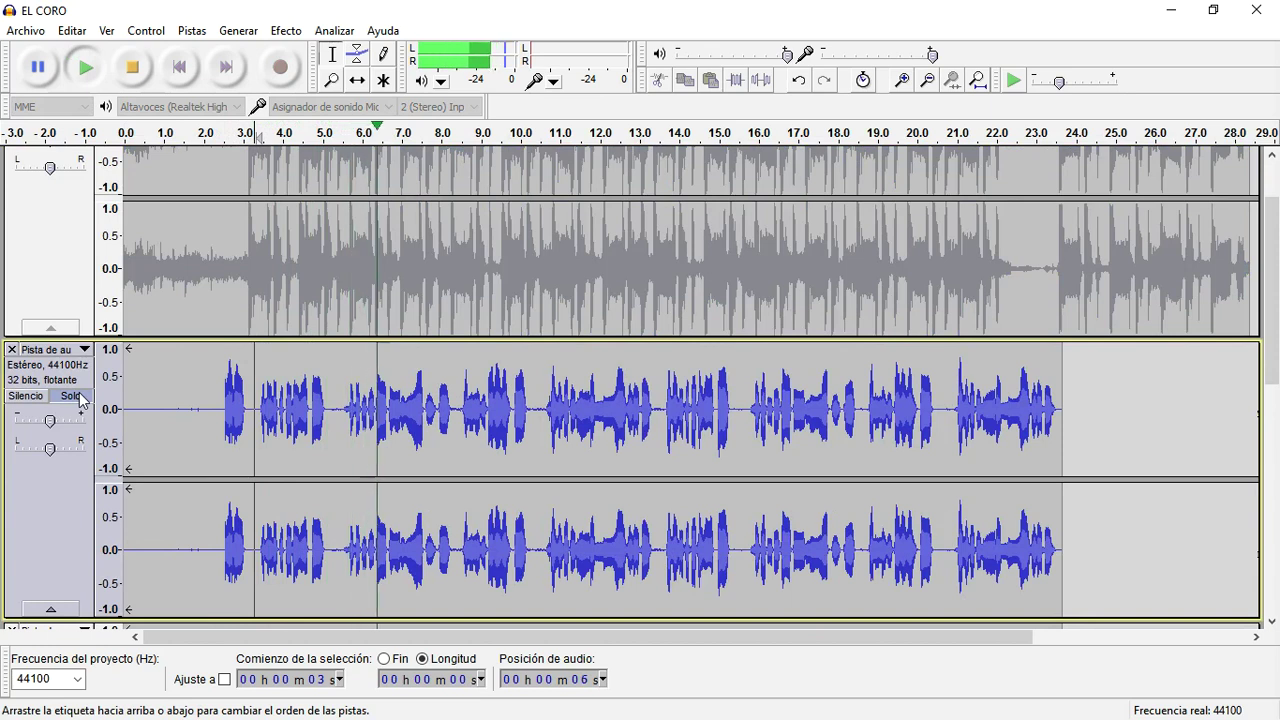
pyautogui.press('space')
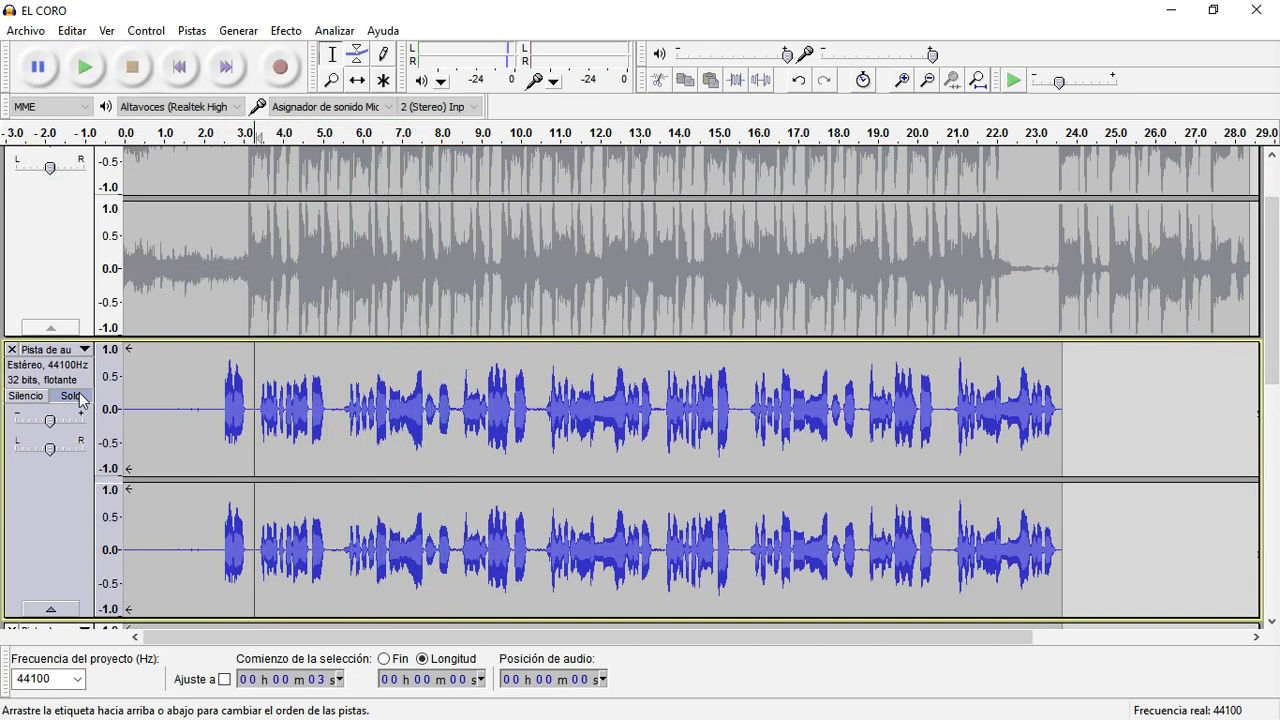
# Step: Capture a noise profile from the silent first 2 seconds of the first vocal track and apply 24 dB noise reduction to the whole track
pyautogui.moveTo(215, 423); pyautogui.dragTo(124, 423)
pyautogui.click(286, 30)
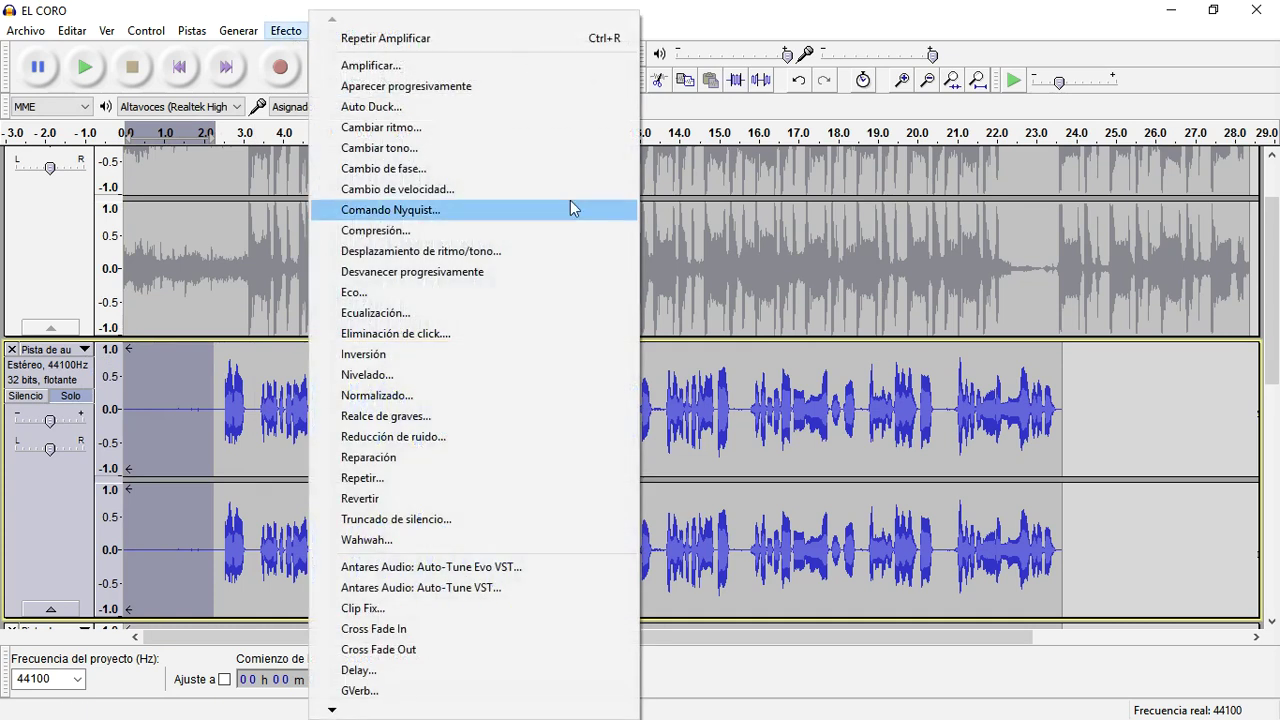
pyautogui.click(493, 437)
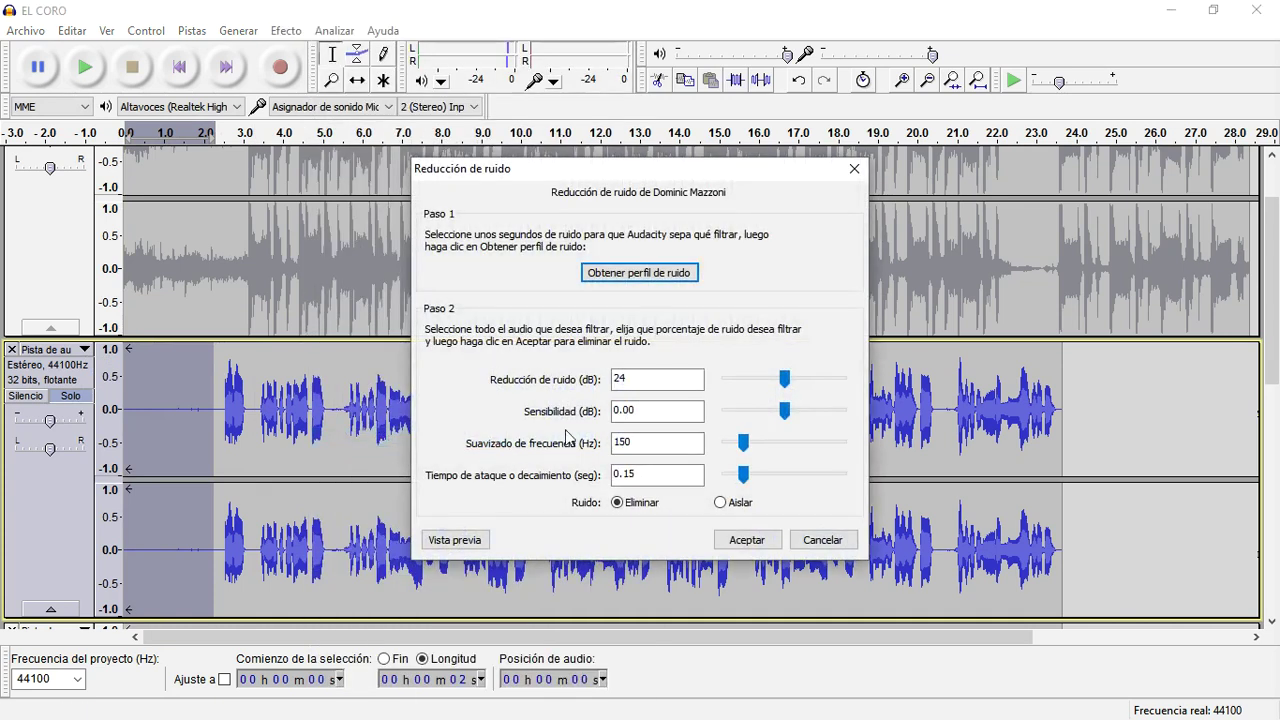
pyautogui.click(480, 271)
pyautogui.doubleClick(430, 463)
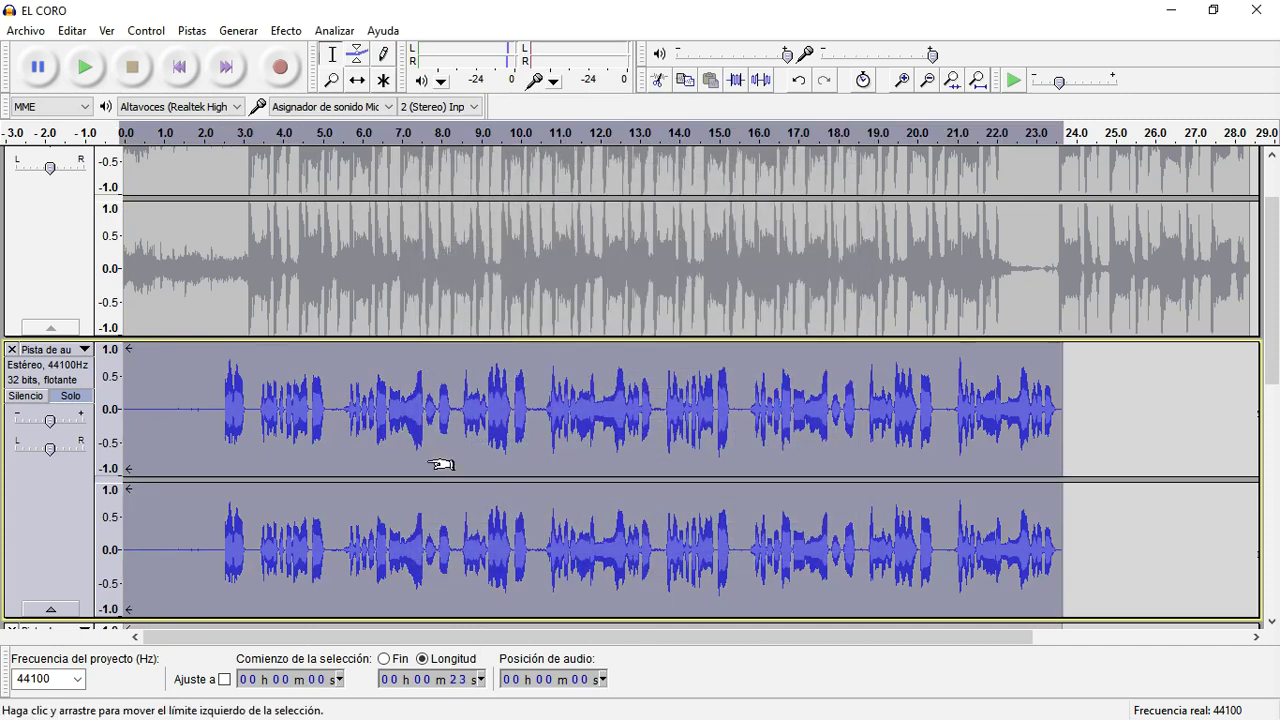
pyautogui.click(283, 31)
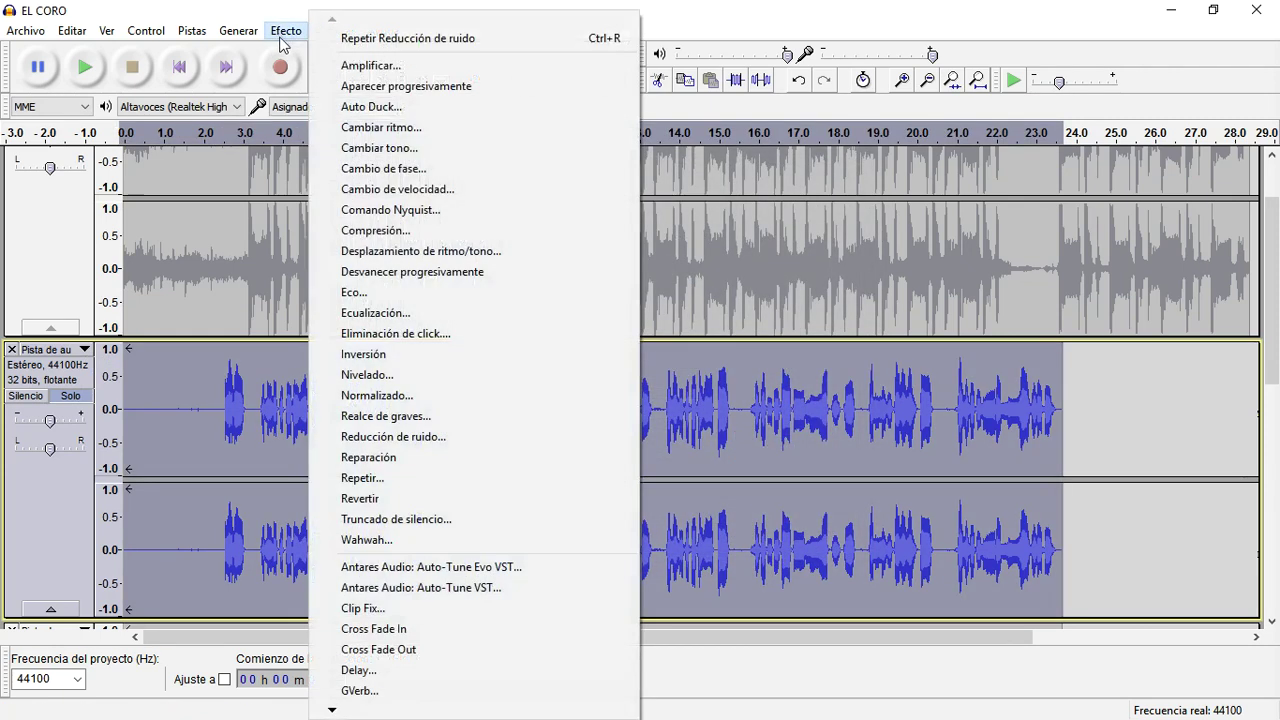
pyautogui.click(461, 438)
pyautogui.click(745, 541)
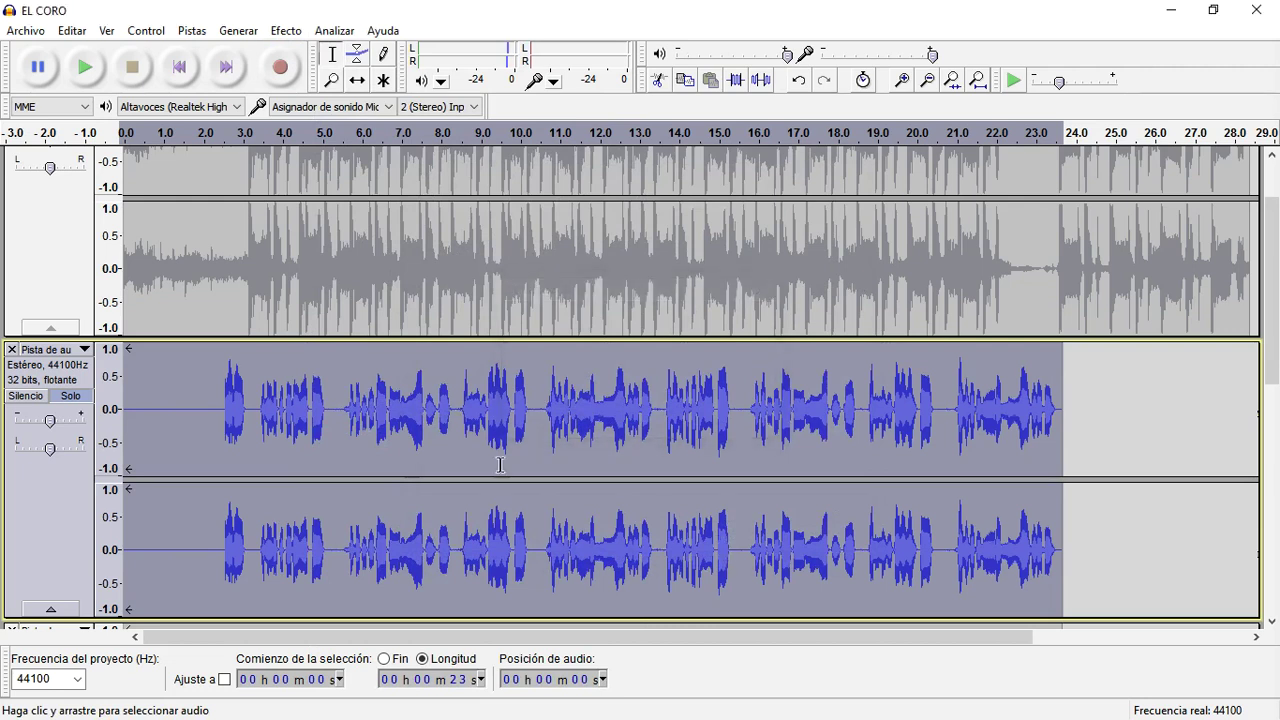
# Step: Take a fresh noise profile from the same silent opening and run the 24 dB noise reduction on the whole first vocal track again
pyautogui.moveTo(210, 432); pyautogui.dragTo(125, 432)
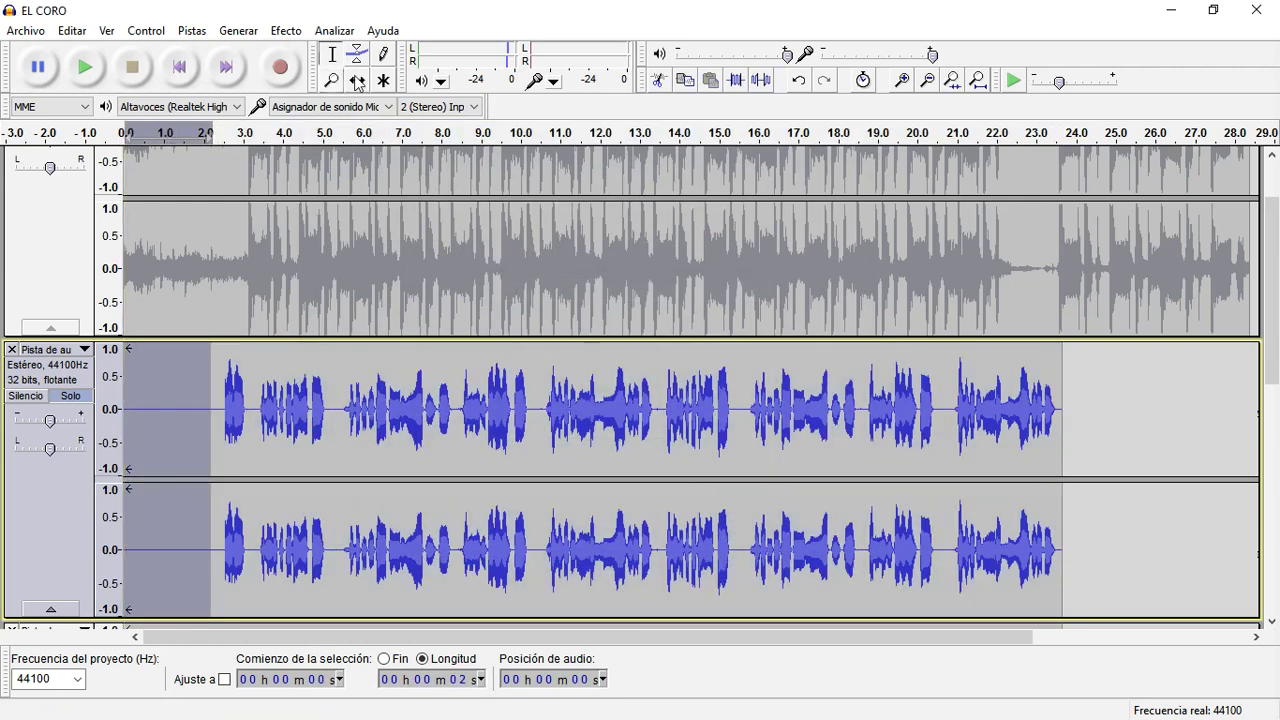
pyautogui.click(286, 31)
pyautogui.click(461, 437)
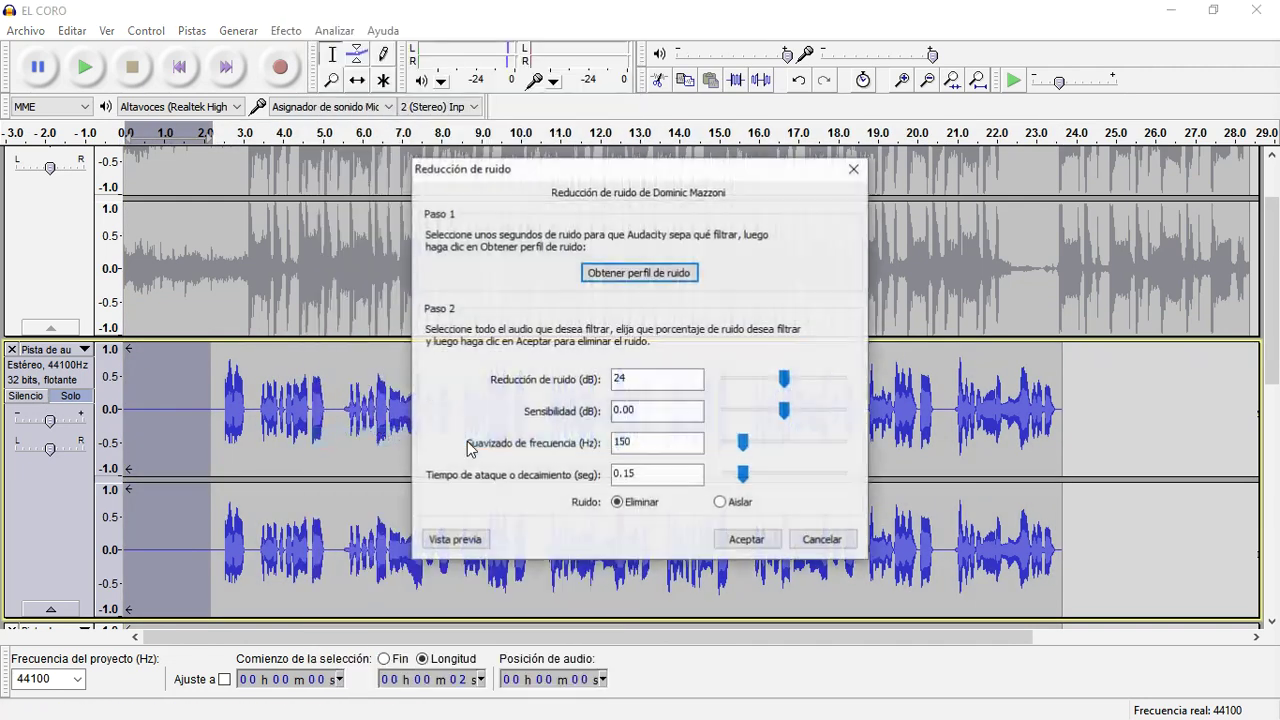
pyautogui.click(646, 272)
pyautogui.doubleClick(449, 416)
pyautogui.click(286, 31)
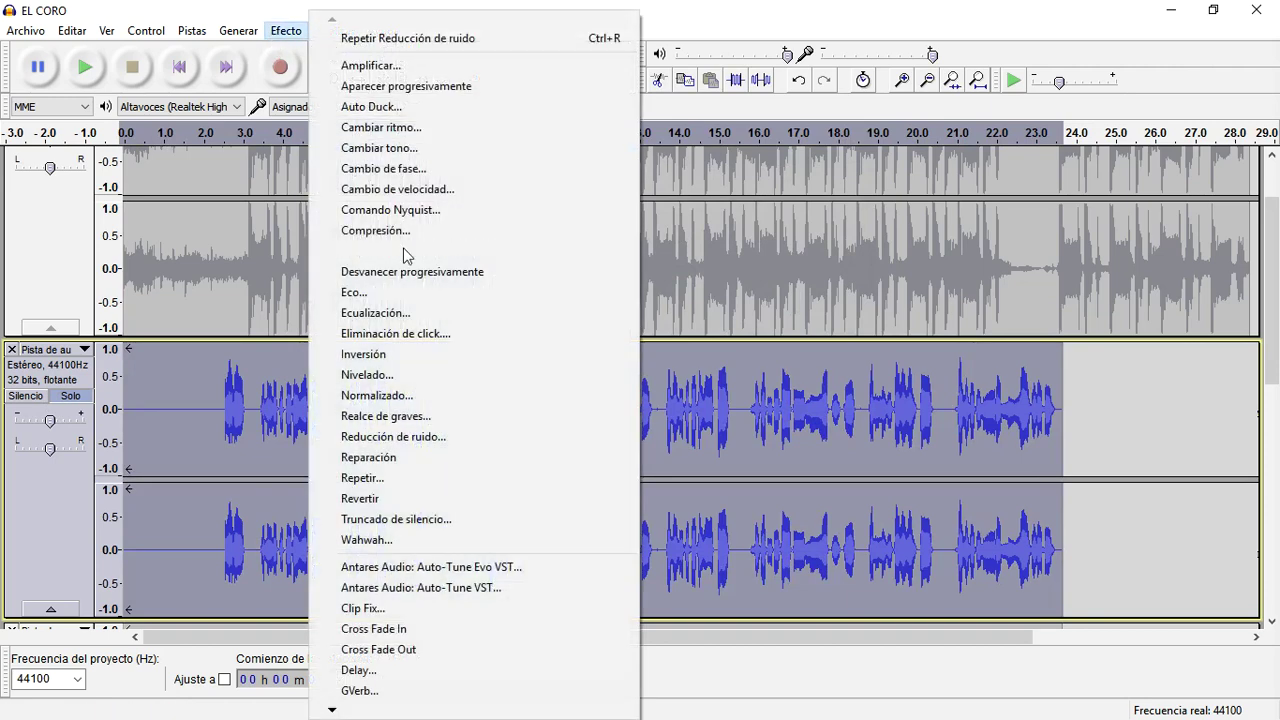
pyautogui.click(463, 435)
pyautogui.click(746, 538)
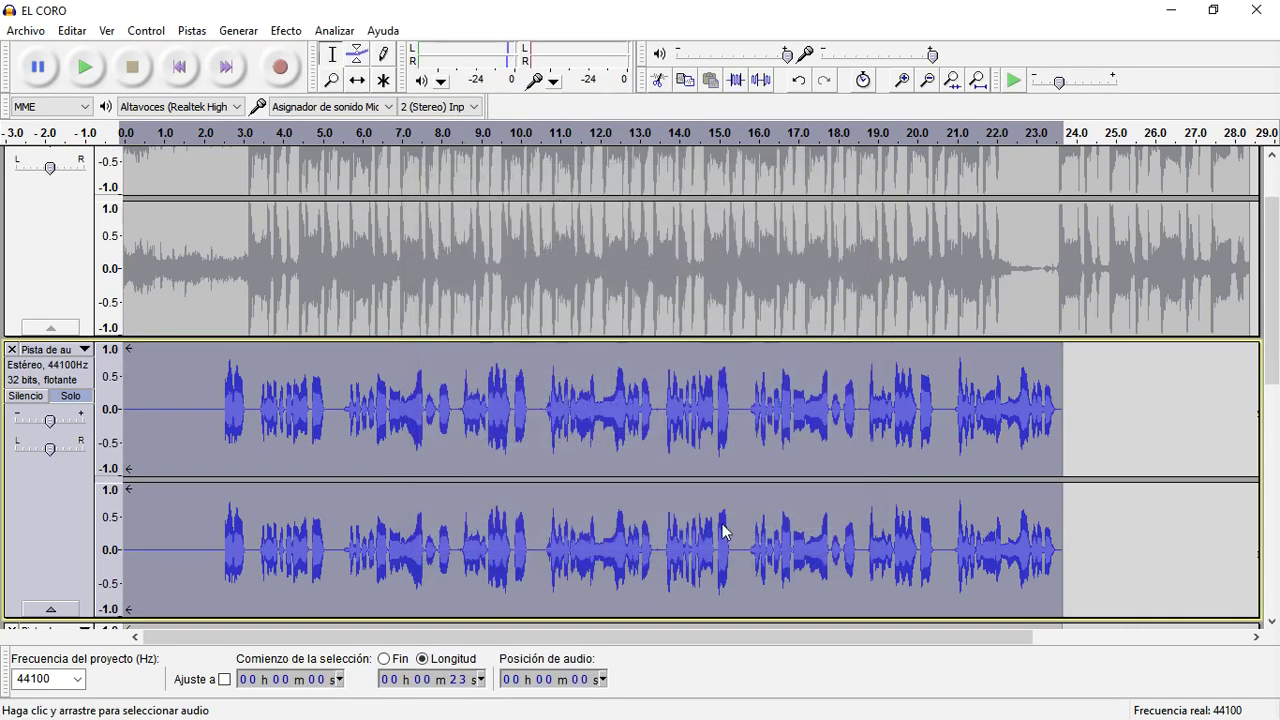
# Step: Equalize the whole first vocal track with the Treble Boost curve
pyautogui.scroll(-5, 680, 520)
pyautogui.scroll(-2, 640, 490)
pyautogui.scroll(6, 617, 466)
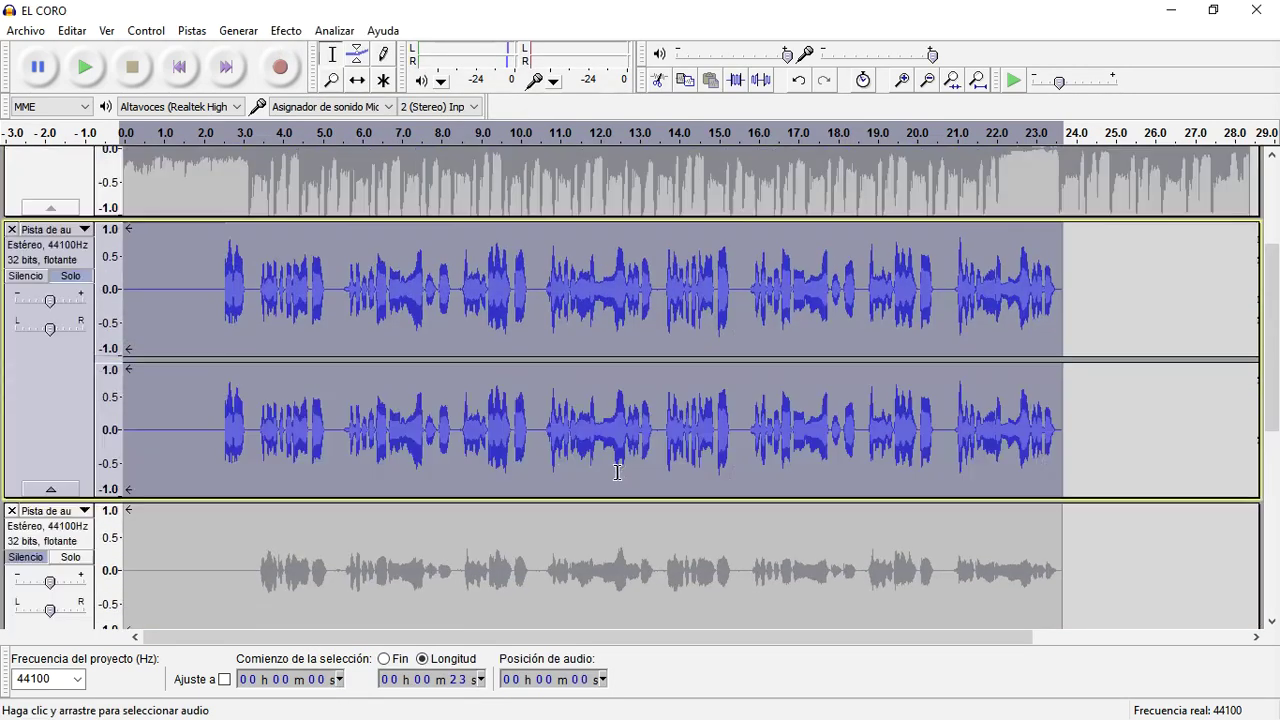
pyautogui.click(286, 31)
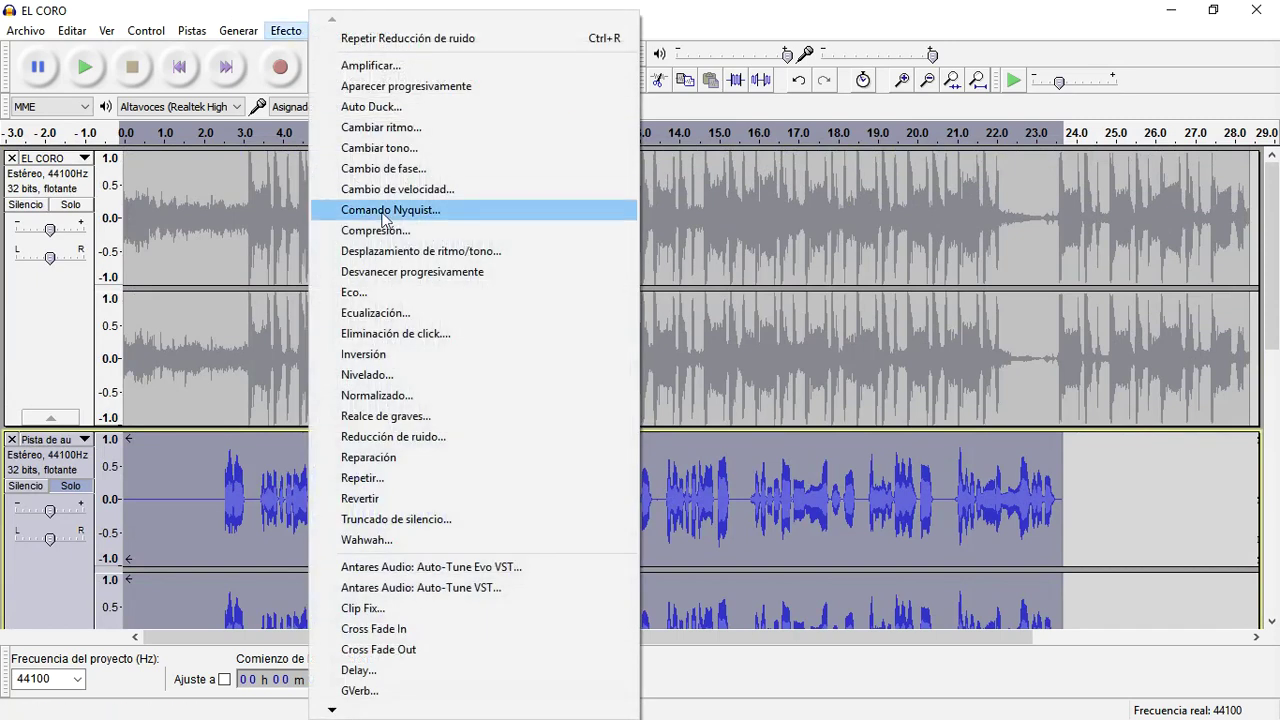
pyautogui.click(430, 310)
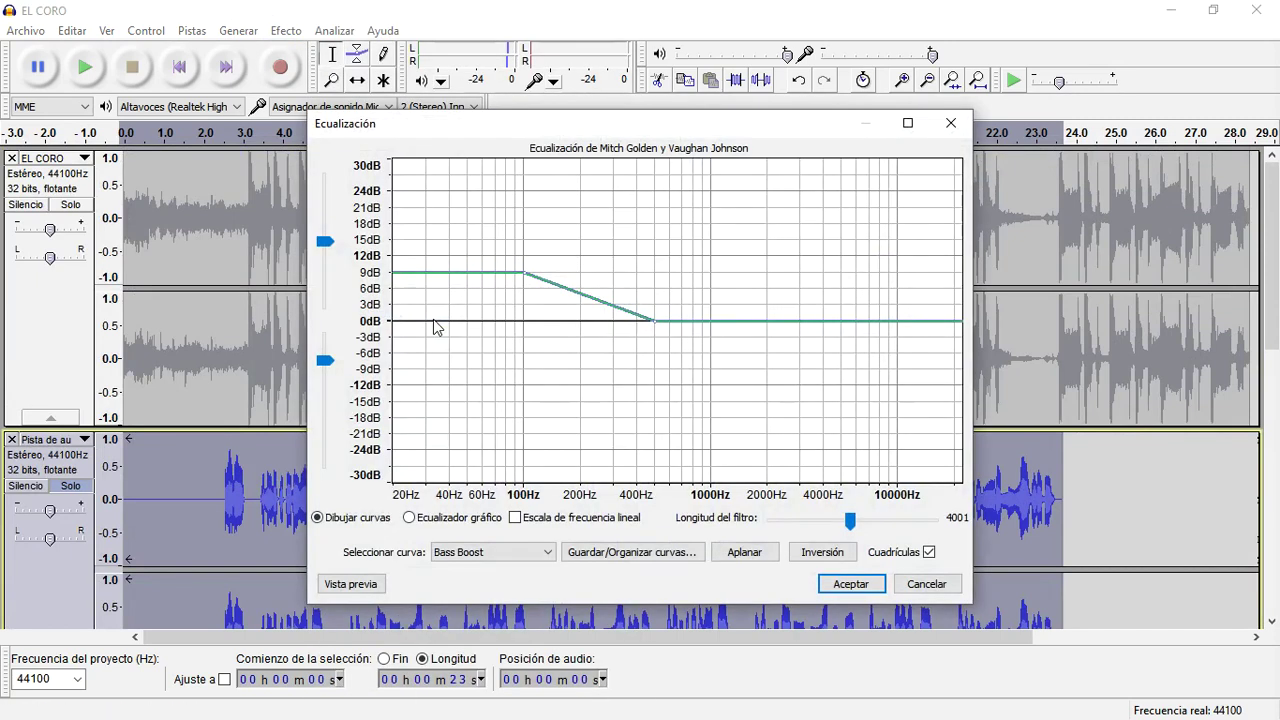
pyautogui.click(512, 556)
pyautogui.click(500, 654)
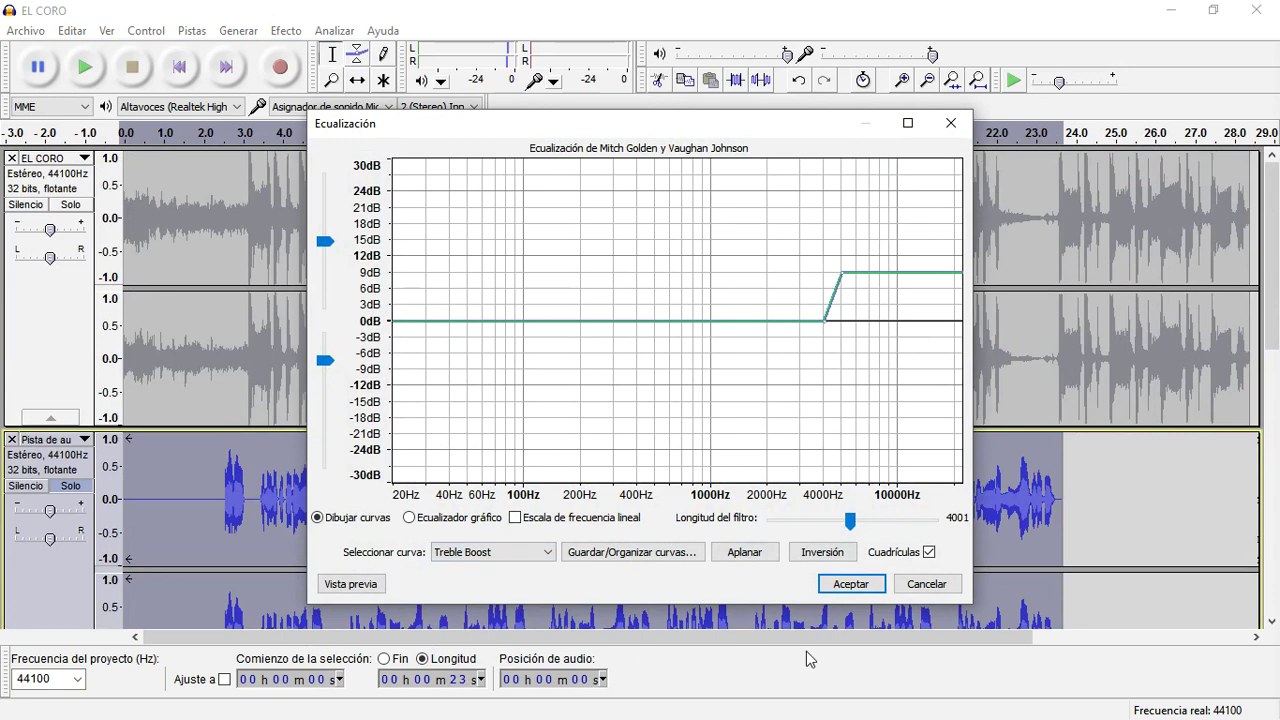
pyautogui.click(866, 586)
# Step: Compress the first vocal track with a -15 dB threshold, -40 dB noise floor and 2:1 ratio
pyautogui.scroll(-2, 868, 586)
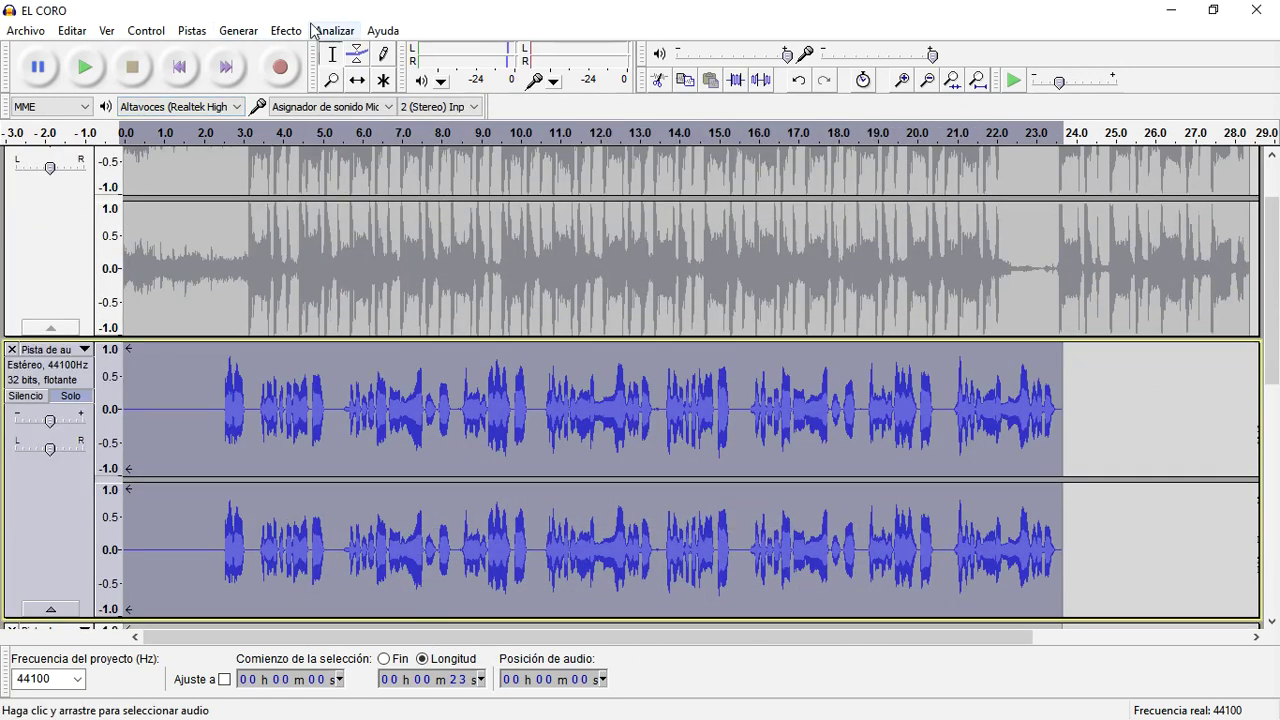
pyautogui.click(282, 32)
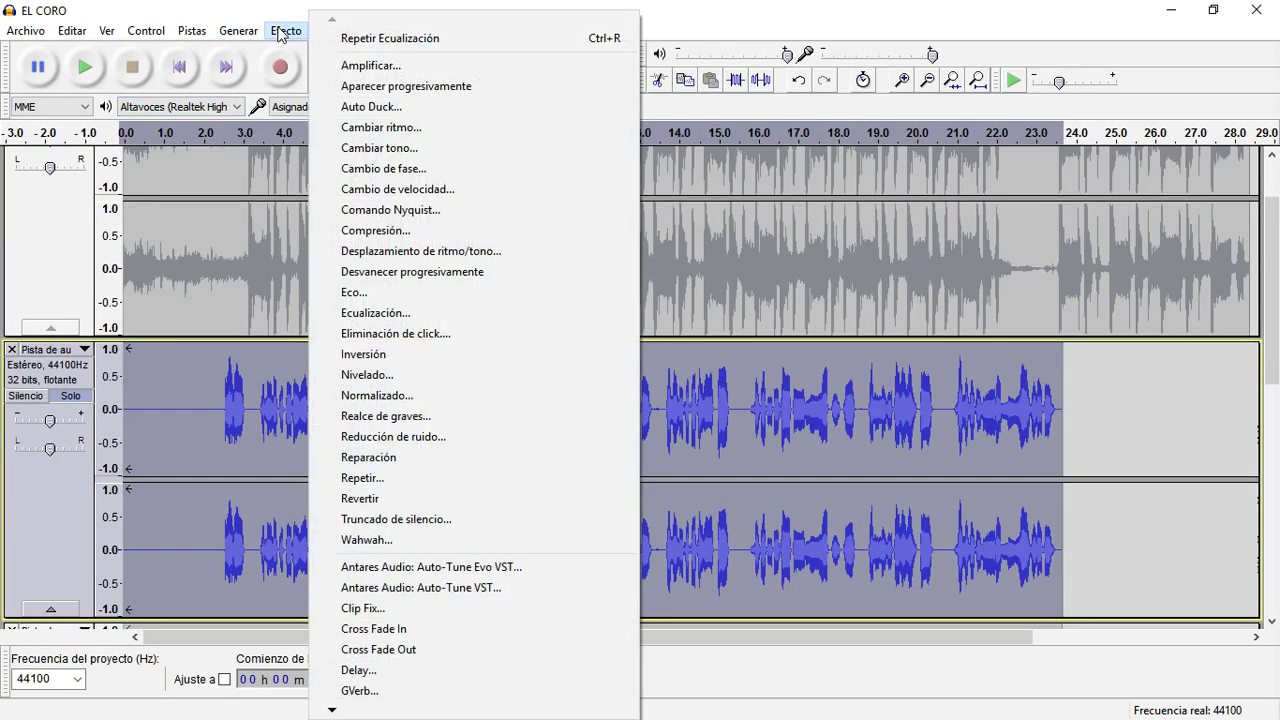
pyautogui.click(406, 231)
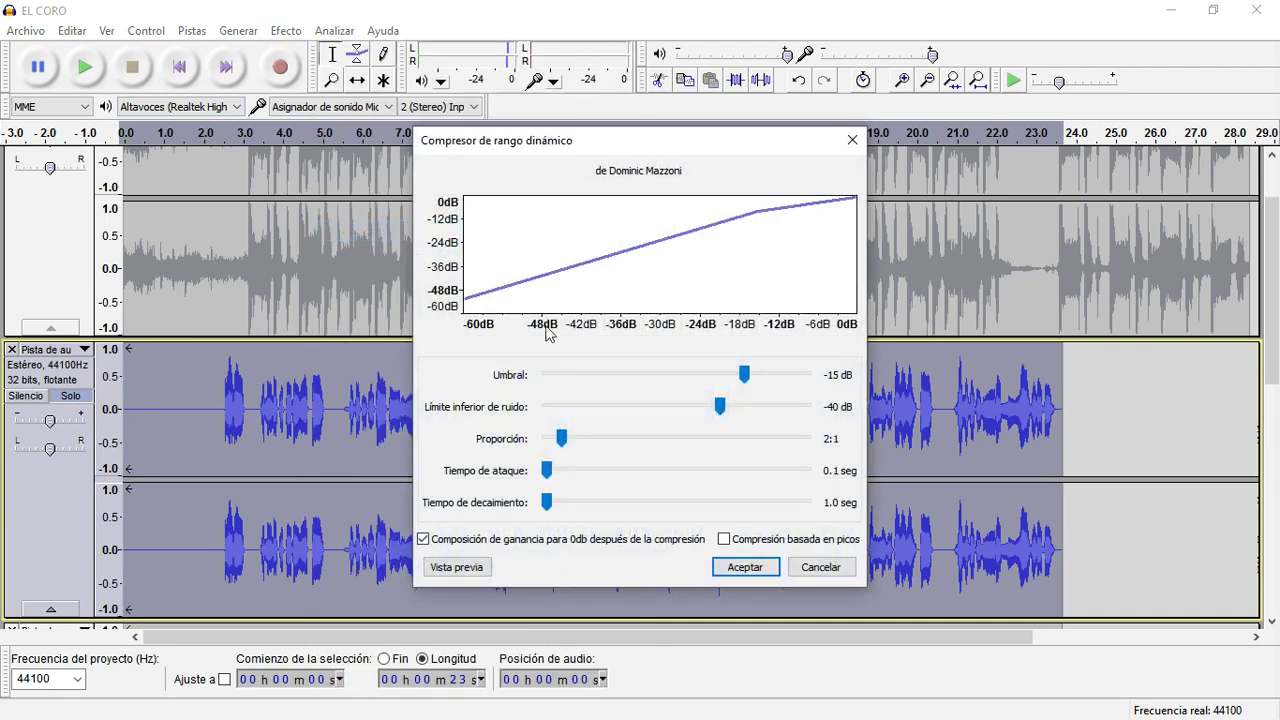
pyautogui.press('Return')
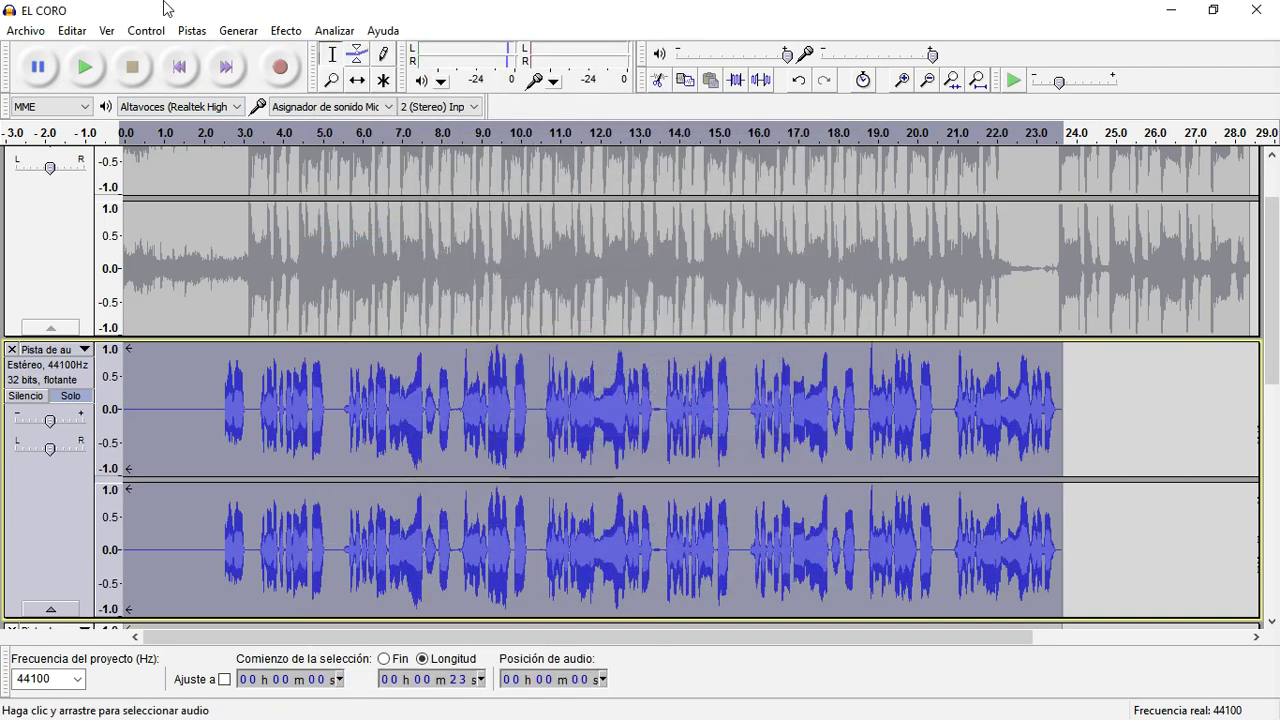
# Step: Apply the Nivelado effect and the Normalizado effect to the whole first vocal track, keeping their current settings
pyautogui.click(286, 31)
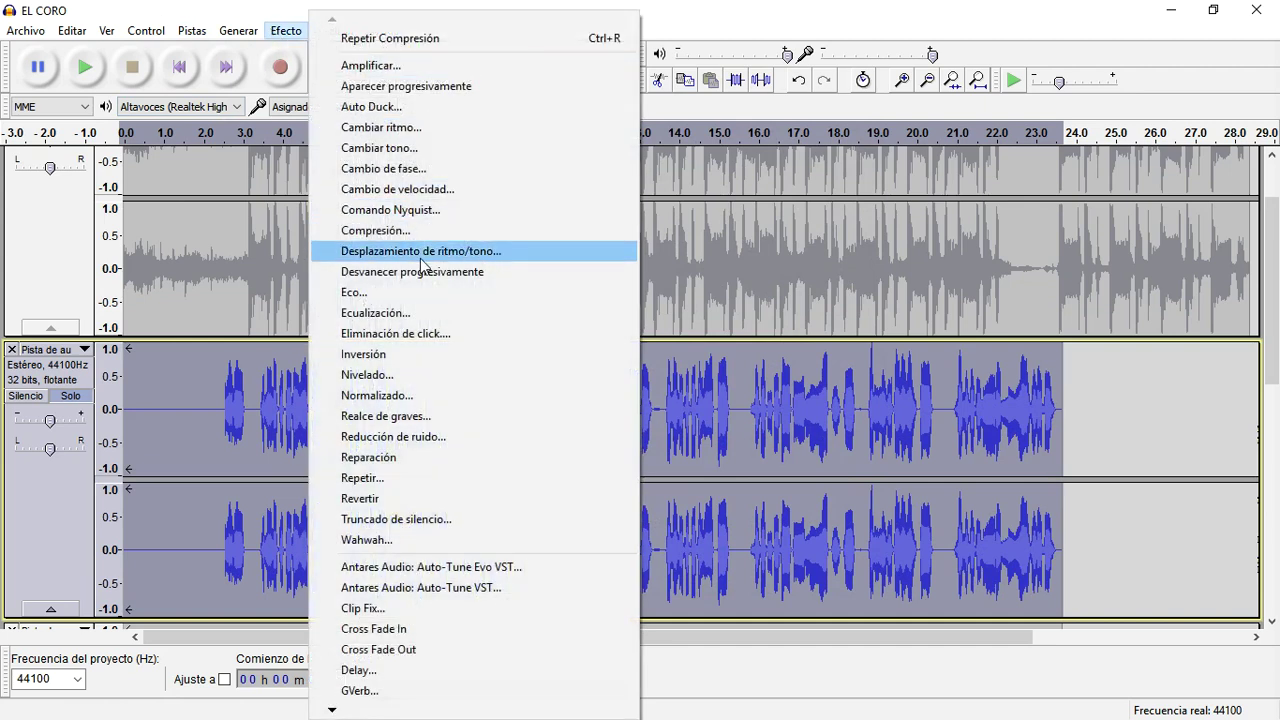
pyautogui.click(418, 375)
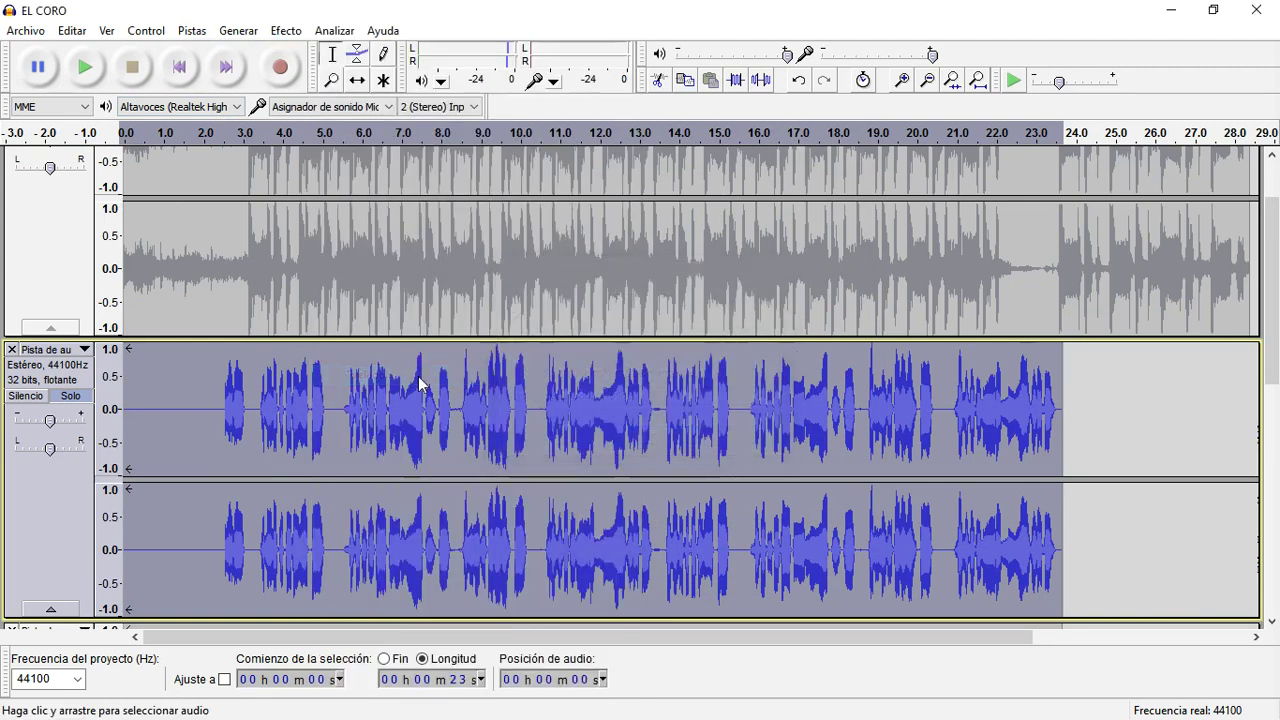
pyautogui.press('Return')
pyautogui.click(286, 31)
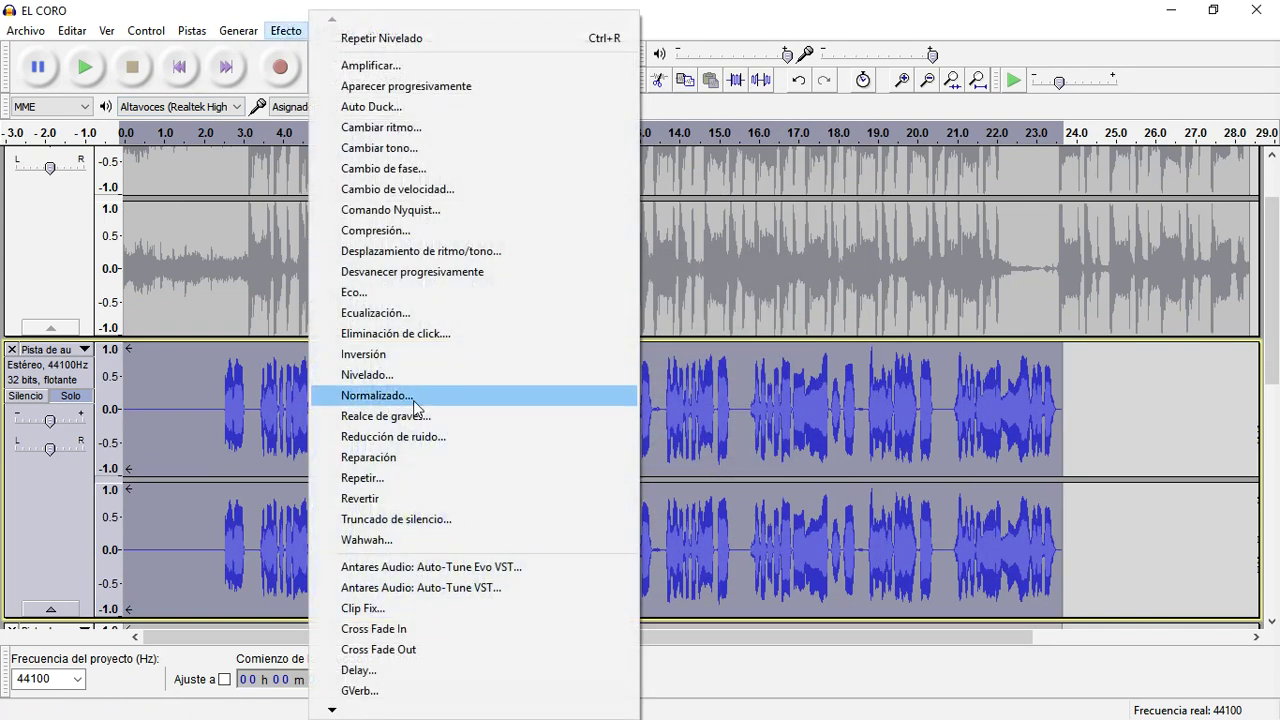
pyautogui.click(416, 396)
pyautogui.click(678, 417)
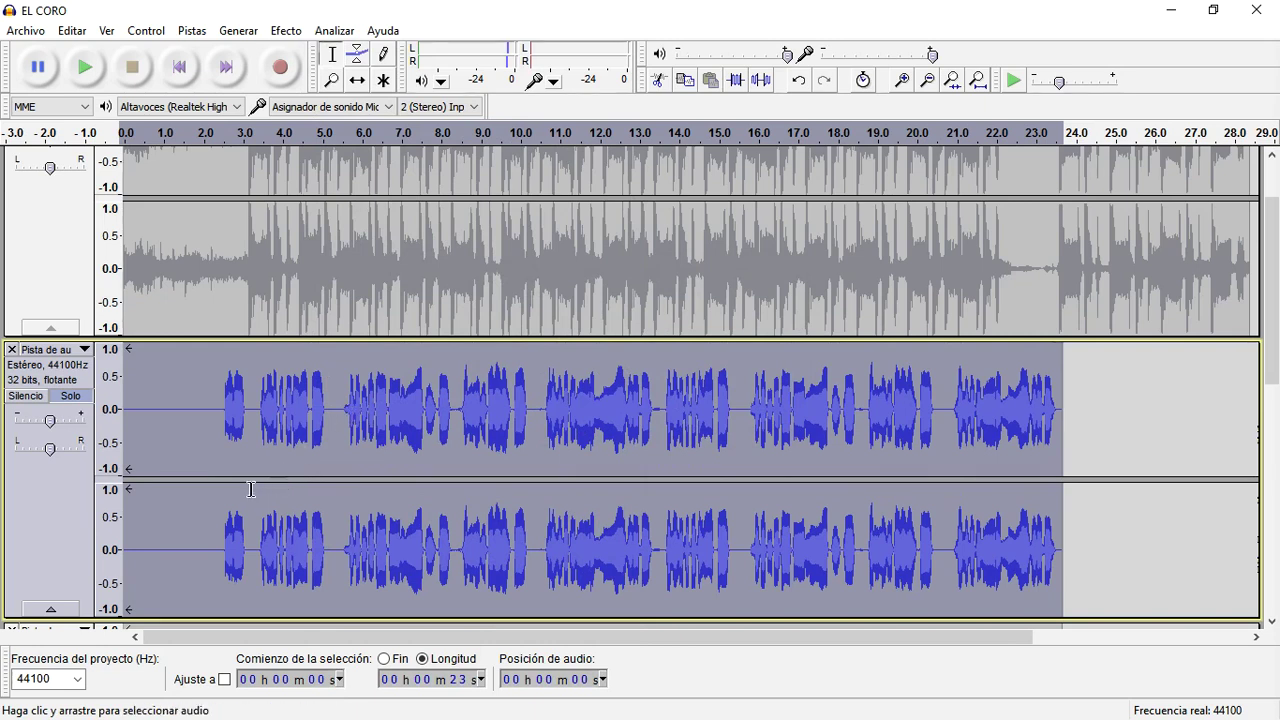
# Step: Turn off solo on the first vocal track, and unmute and solo the second vocal track
pyautogui.scroll(-2, 252, 487)
pyautogui.click(72, 278)
pyautogui.scroll(-3, 69, 371)
pyautogui.click(26, 377)
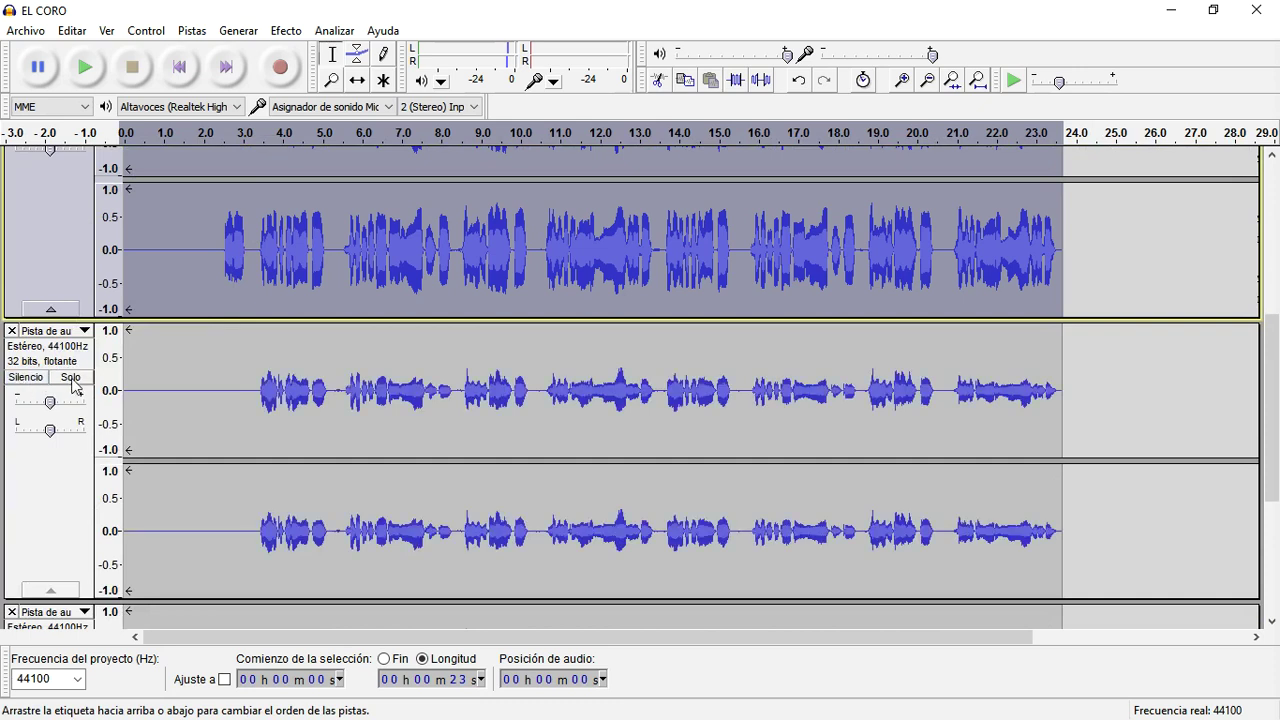
pyautogui.click(71, 377)
# Step: Listen to the second vocal track from about 3.4 seconds and pan it fully to the right channel
pyautogui.click(260, 409)
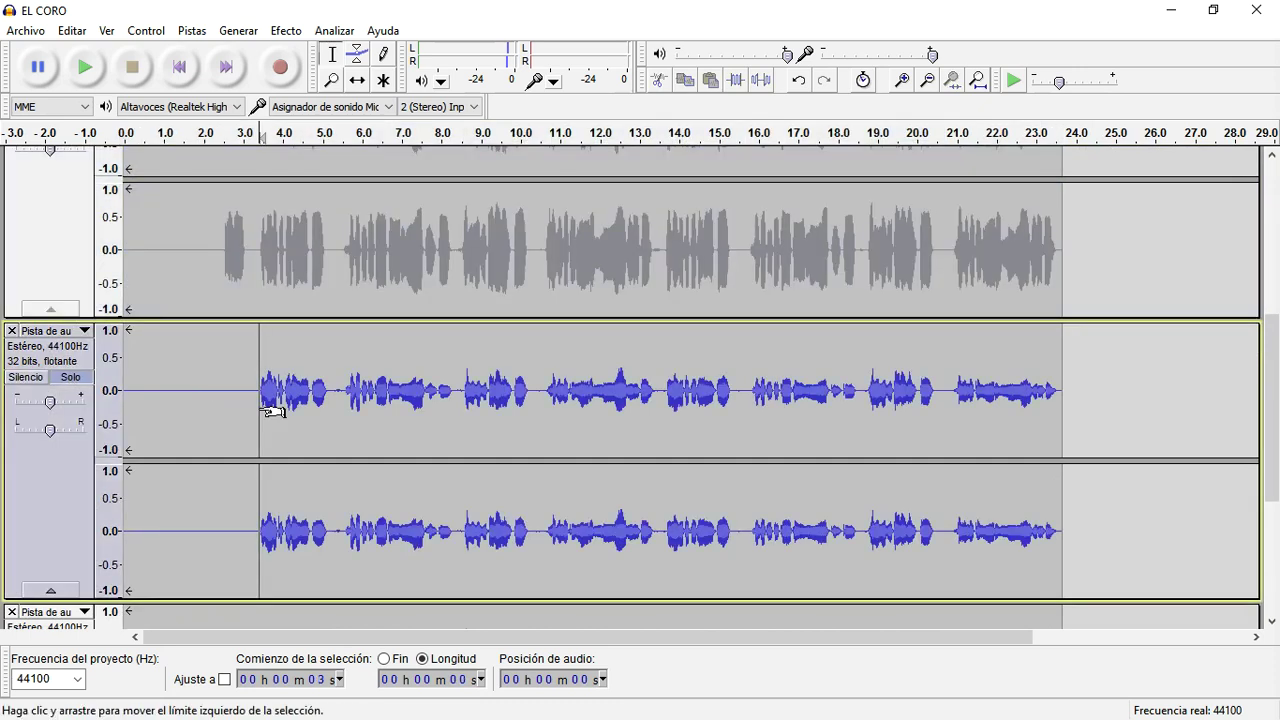
pyautogui.press('space')
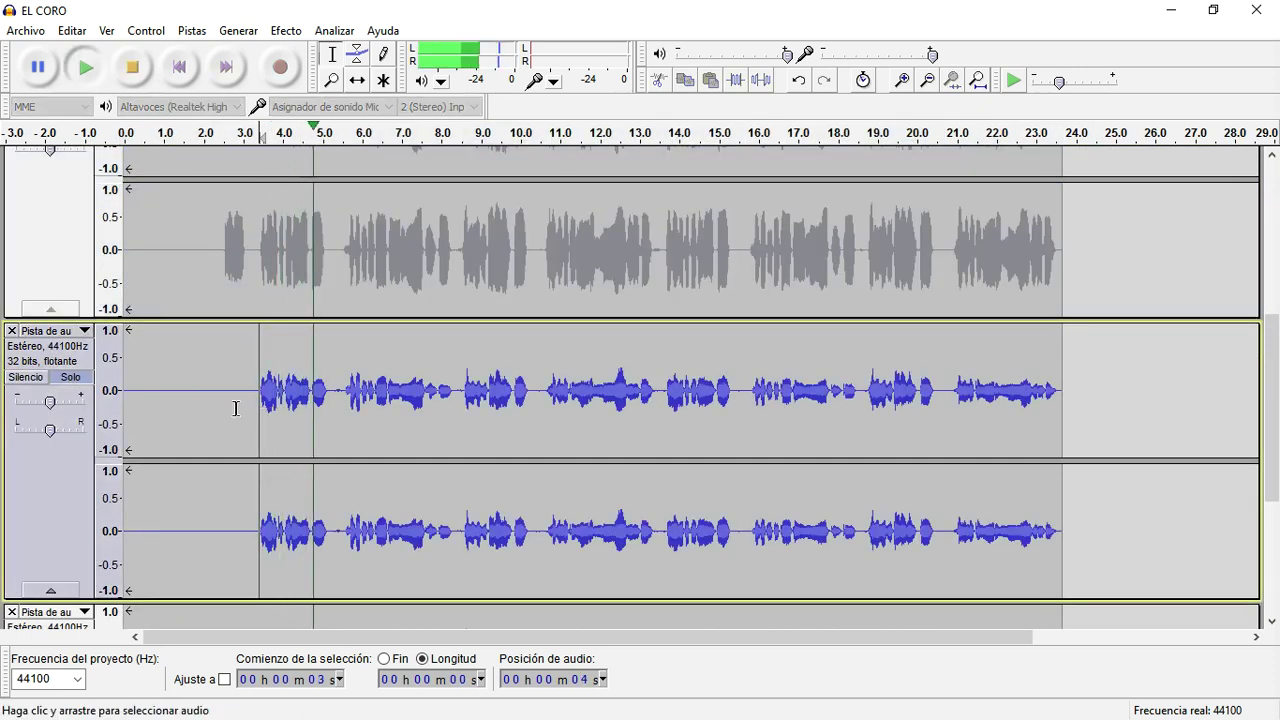
pyautogui.press('space')
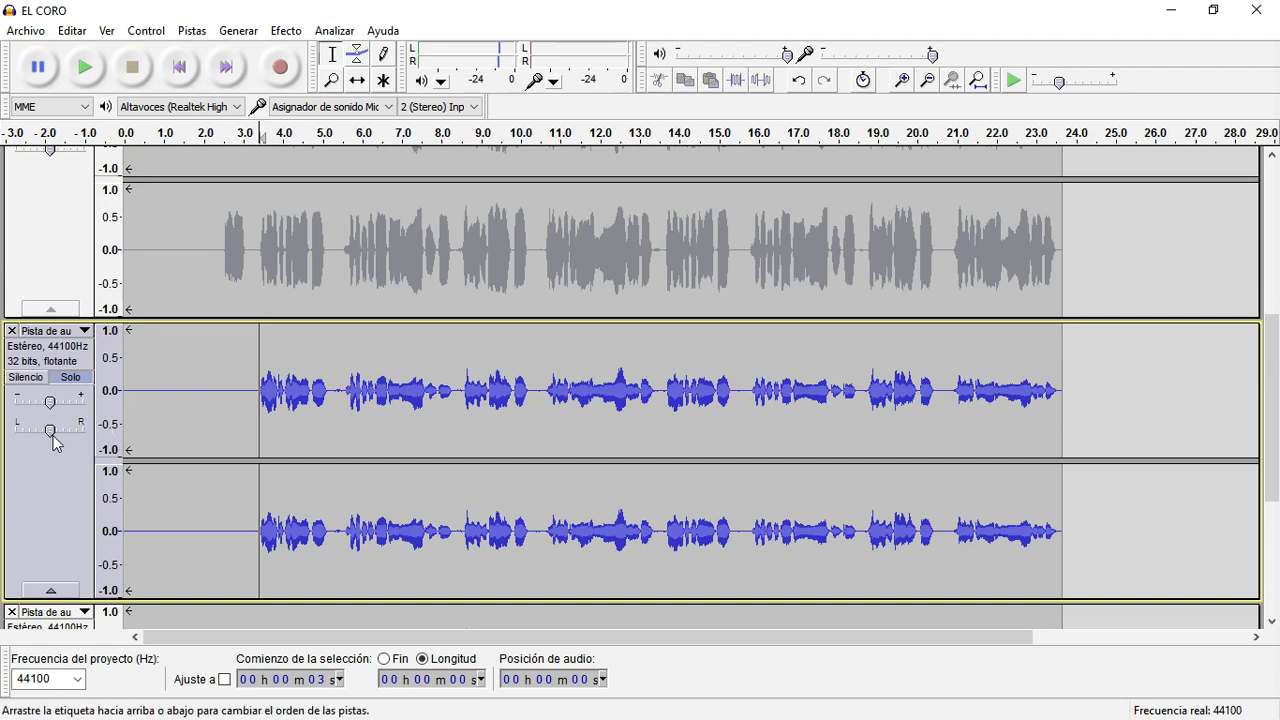
pyautogui.moveTo(50, 430); pyautogui.dragTo(88, 430)
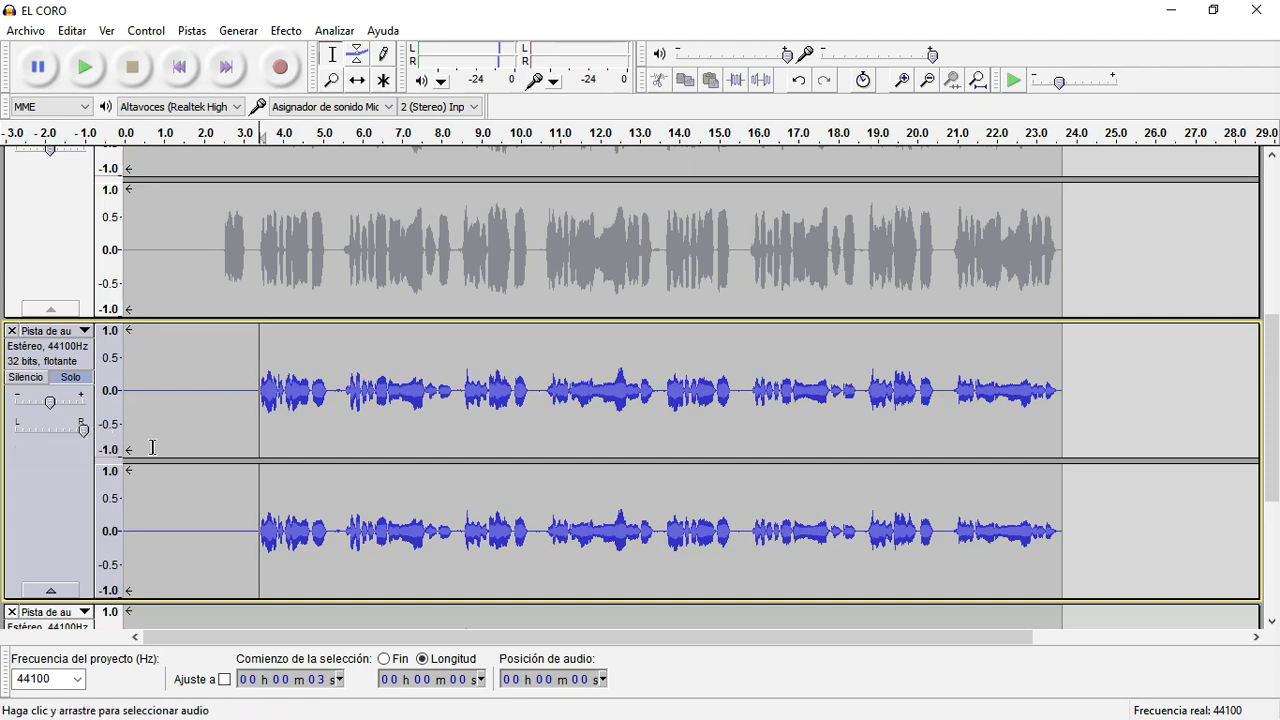
# Step: Capture a noise profile from roughly the first 3 seconds of silence in the second vocal track
pyautogui.moveTo(246, 405); pyautogui.dragTo(118, 403)
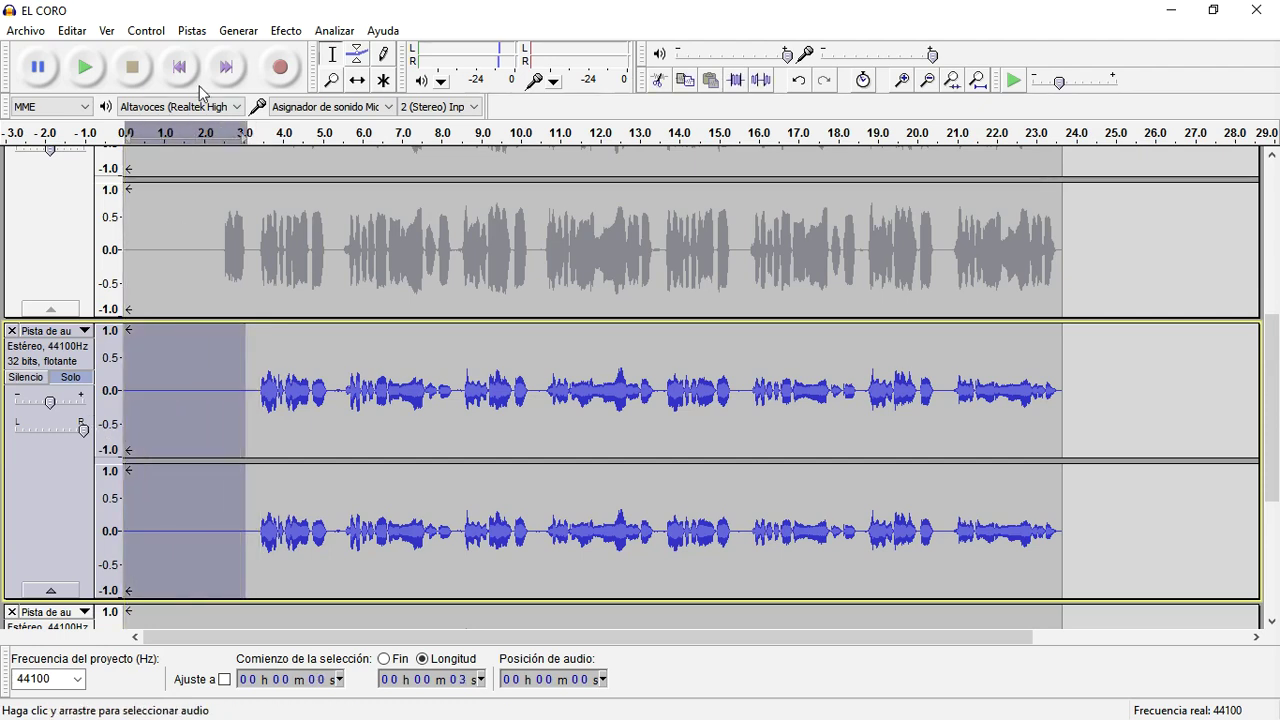
pyautogui.click(286, 30)
pyautogui.click(450, 437)
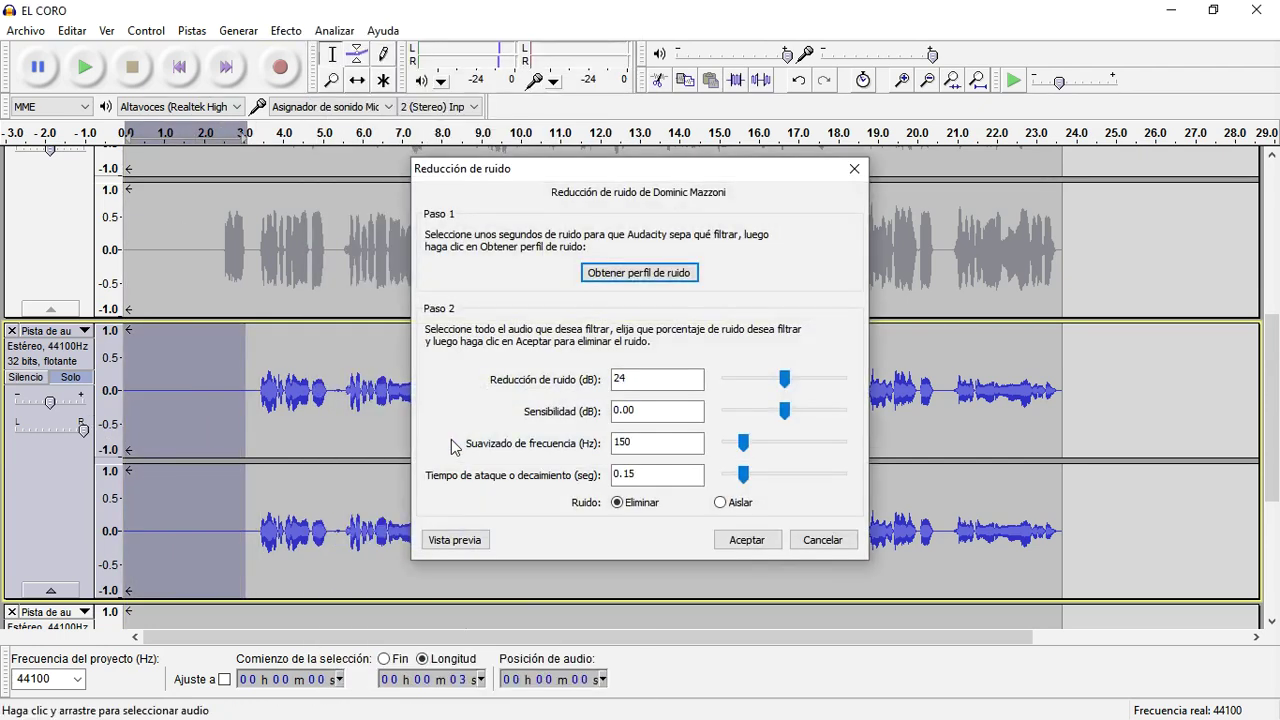
pyautogui.click(503, 271)
# Step: Apply 24 dB noise reduction to the whole second vocal track, keeping the other settings
pyautogui.doubleClick(450, 440)
pyautogui.click(286, 31)
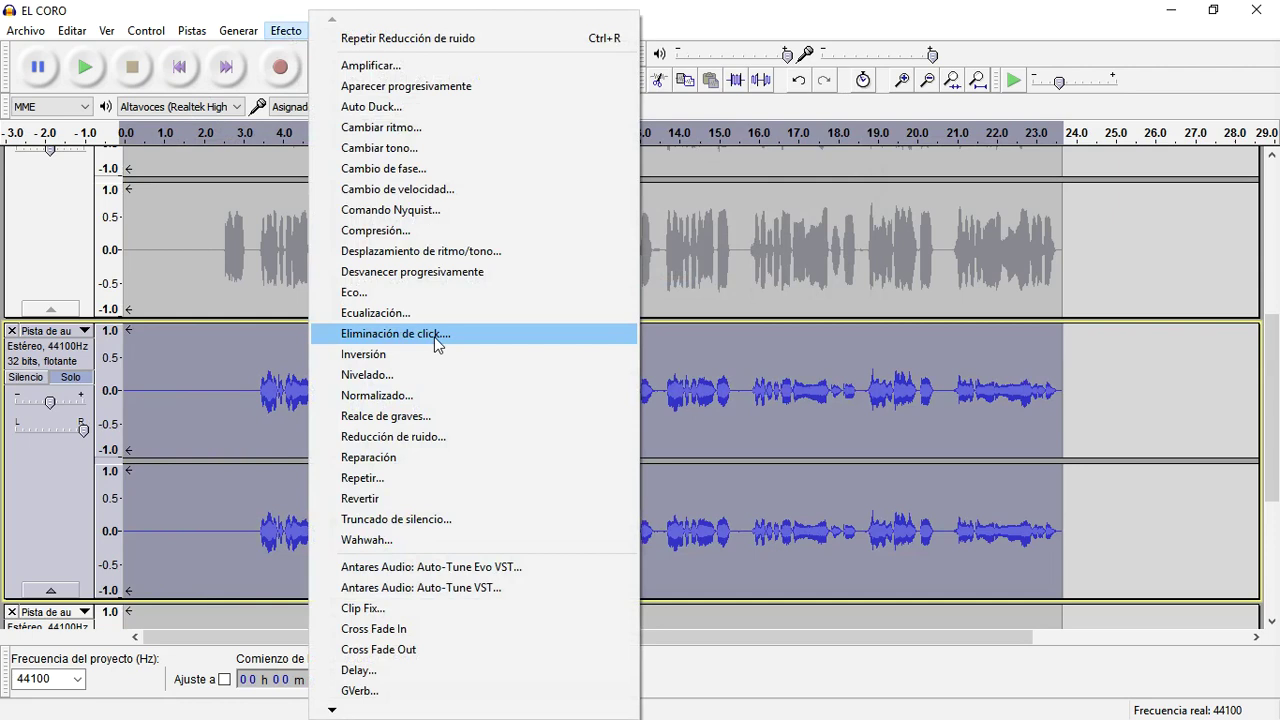
pyautogui.click(450, 443)
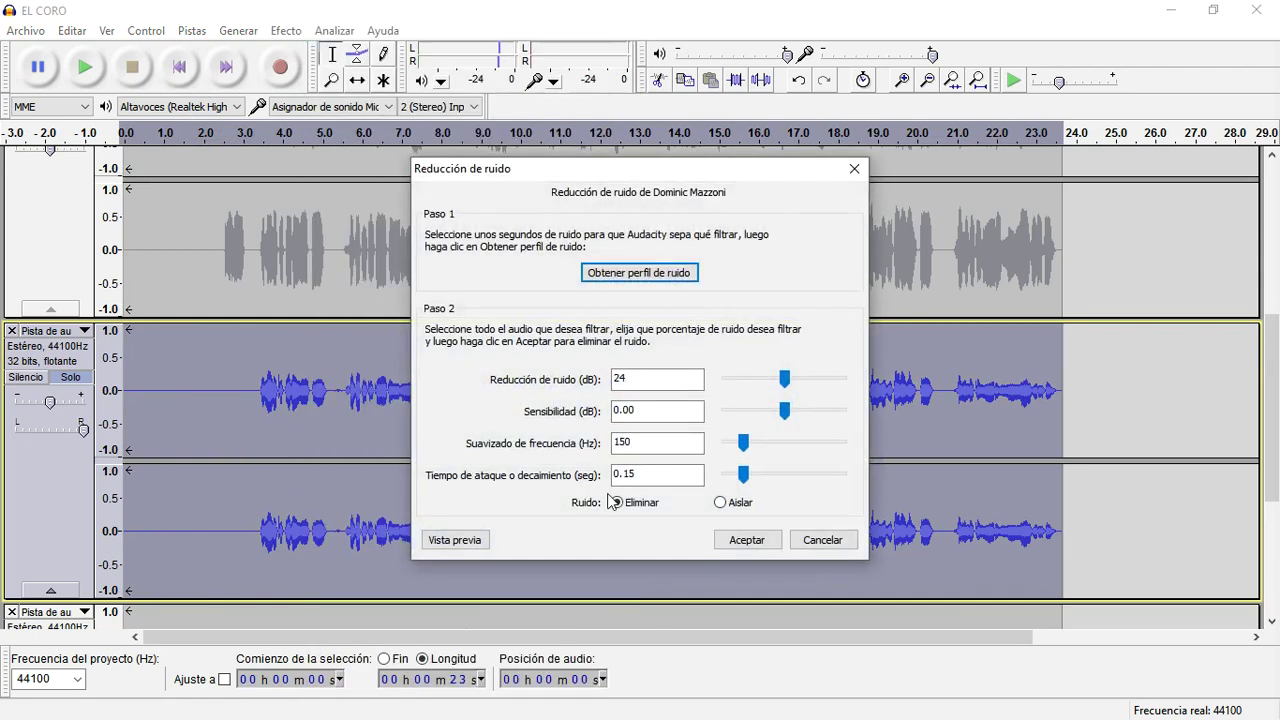
pyautogui.click(745, 540)
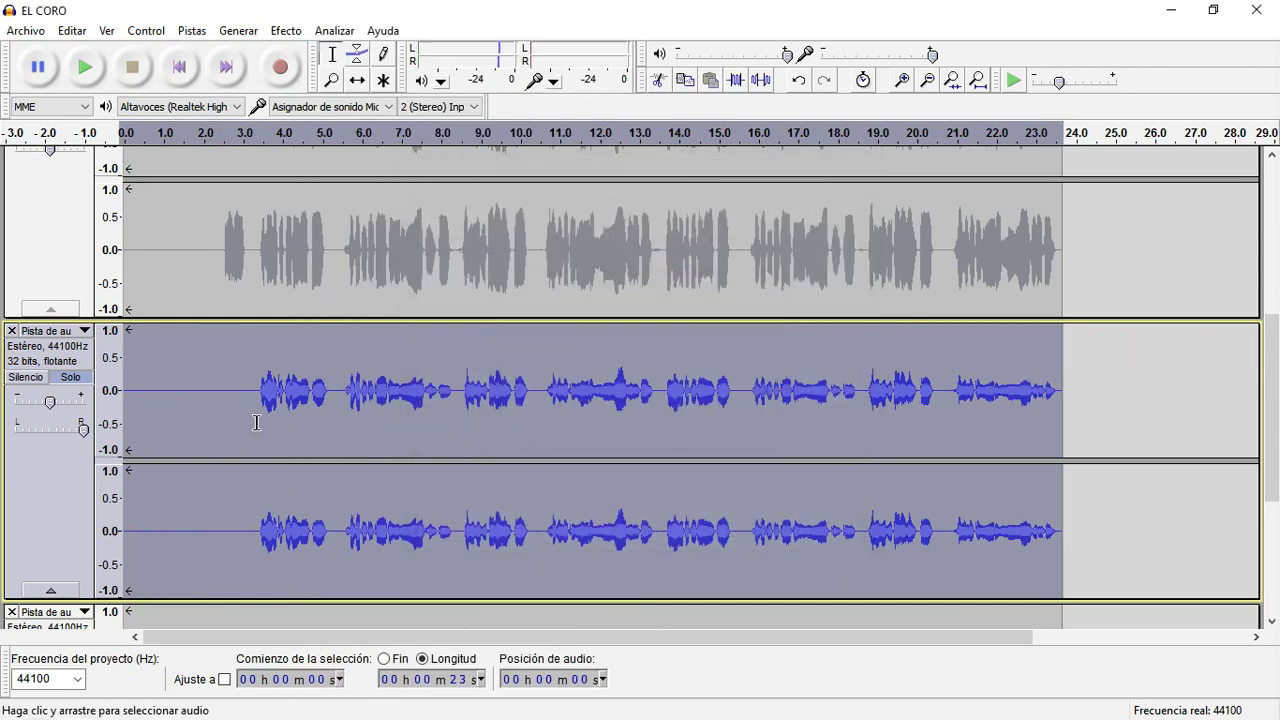
# Step: Run noise reduction a second time over the whole second vocal track with the same settings
pyautogui.moveTo(256, 422); pyautogui.dragTo(124, 420)
pyautogui.click(286, 31)
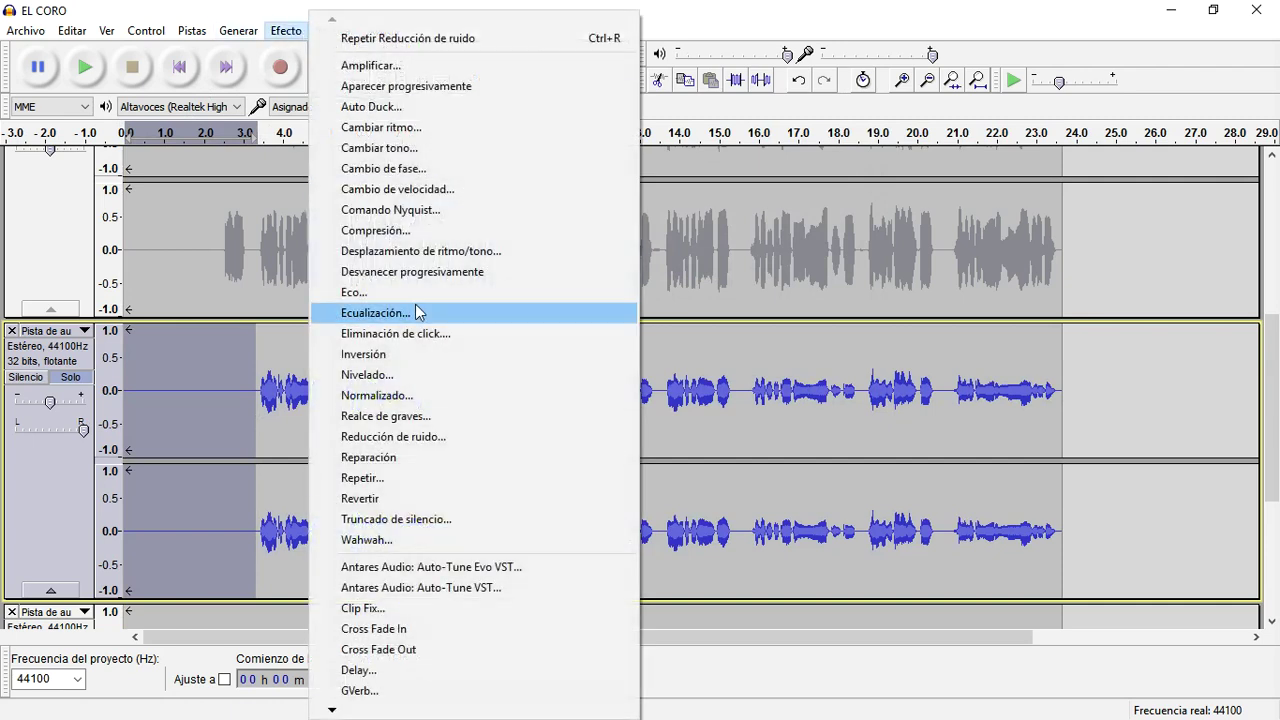
pyautogui.press('Escape')
pyautogui.doubleClick(434, 443)
pyautogui.click(286, 31)
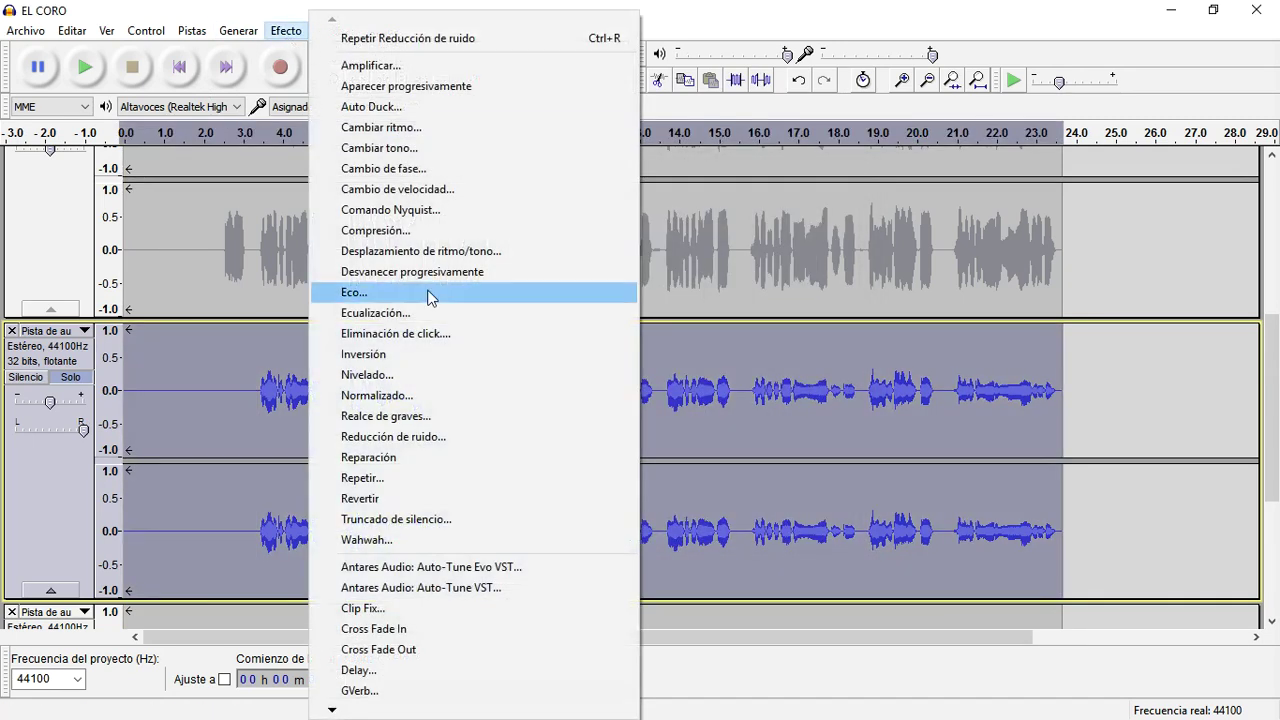
pyautogui.click(480, 436)
pyautogui.click(756, 540)
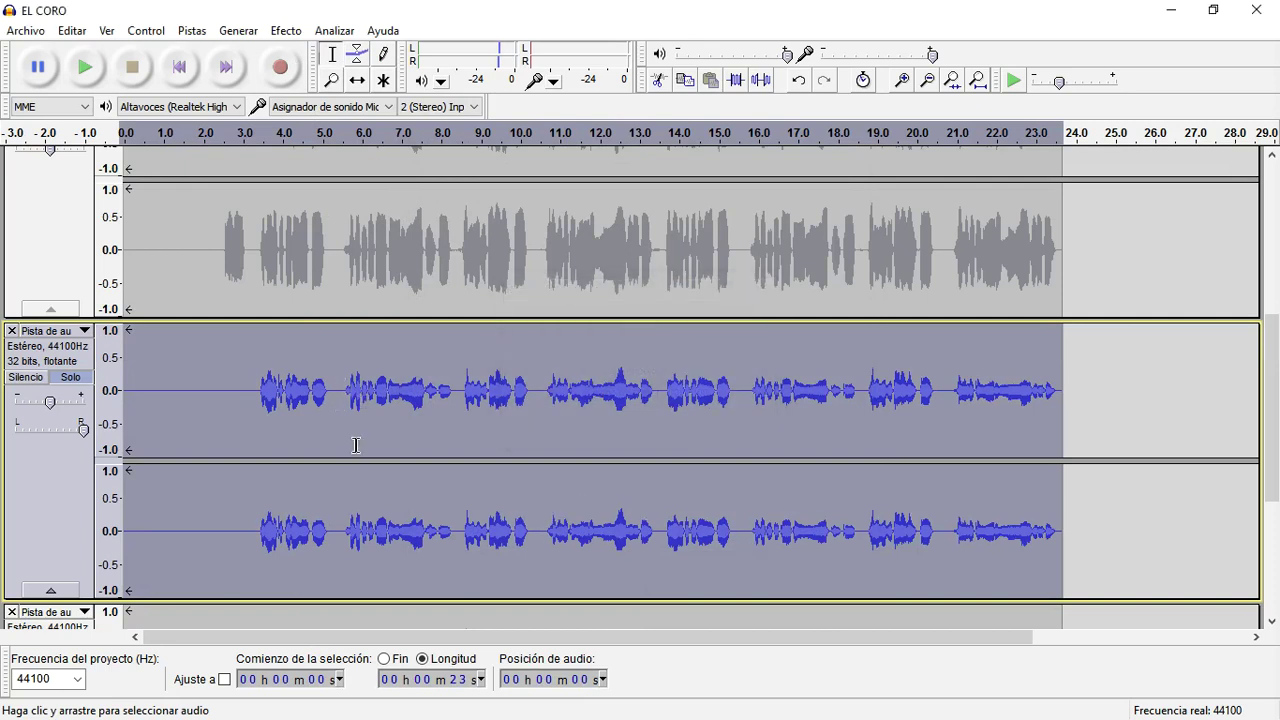
# Step: Equalize the whole second vocal track with the Bass Boost curve
pyautogui.click(286, 31)
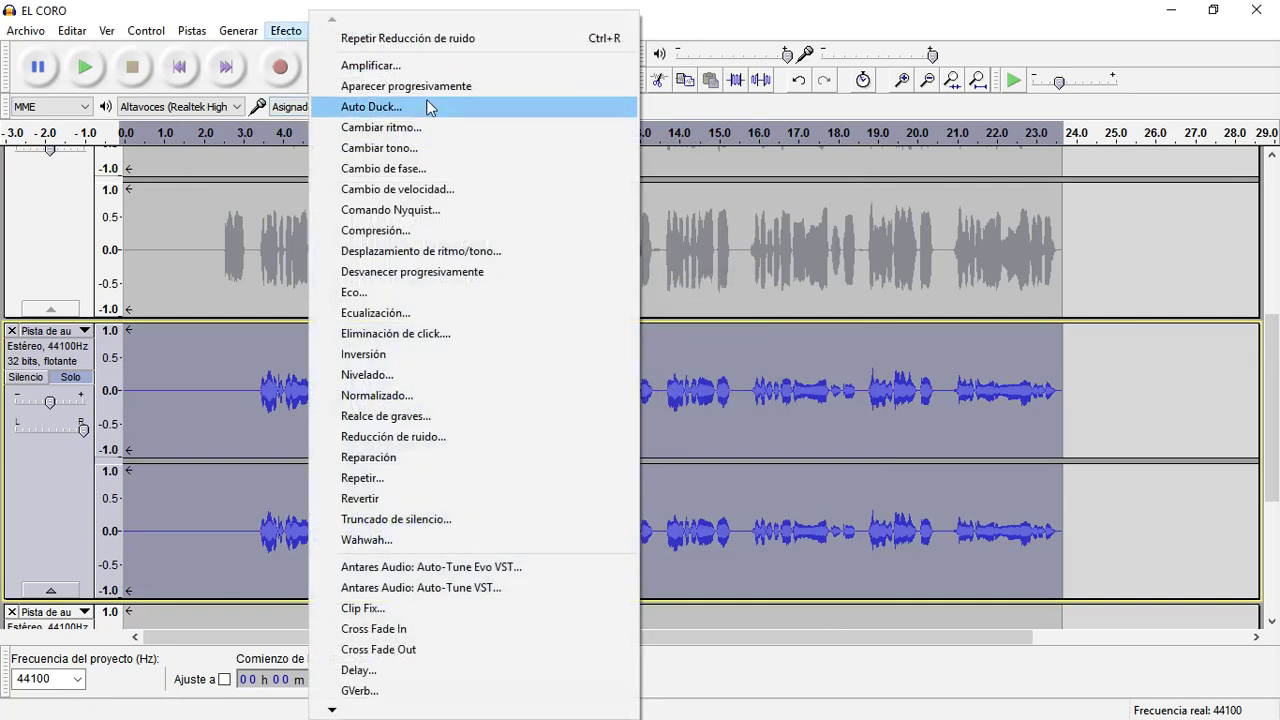
pyautogui.click(423, 313)
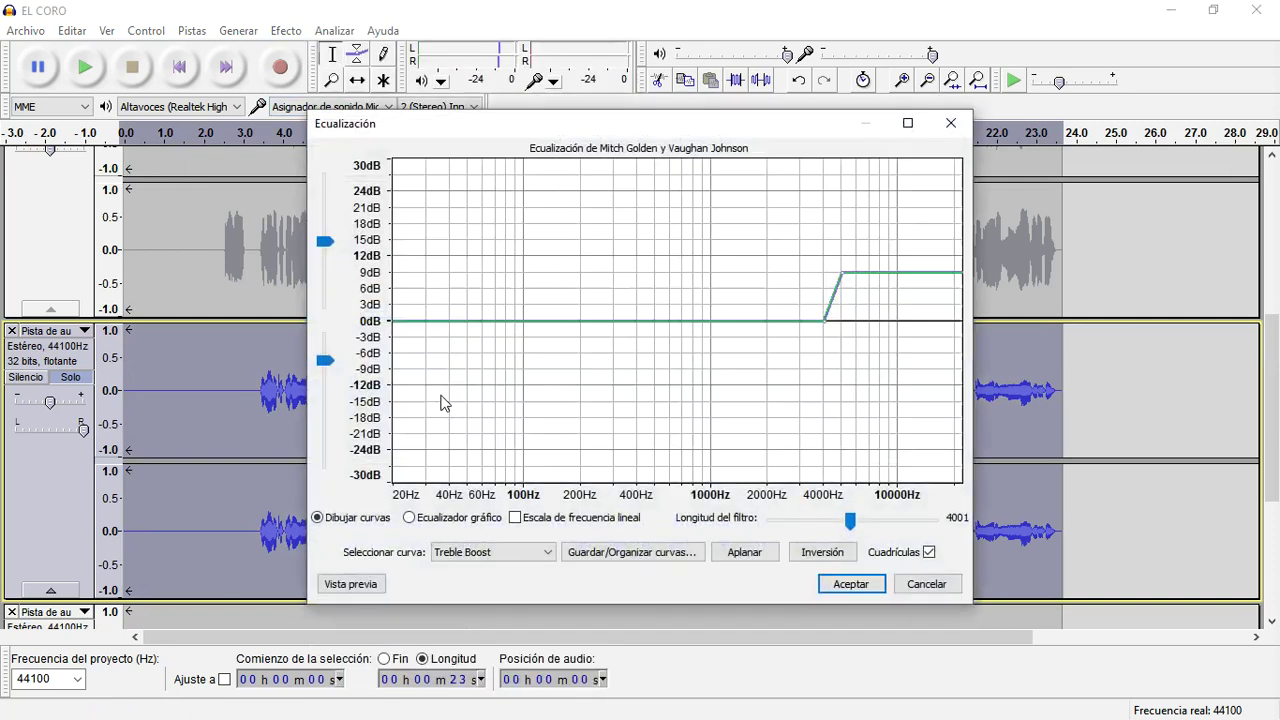
pyautogui.click(497, 557)
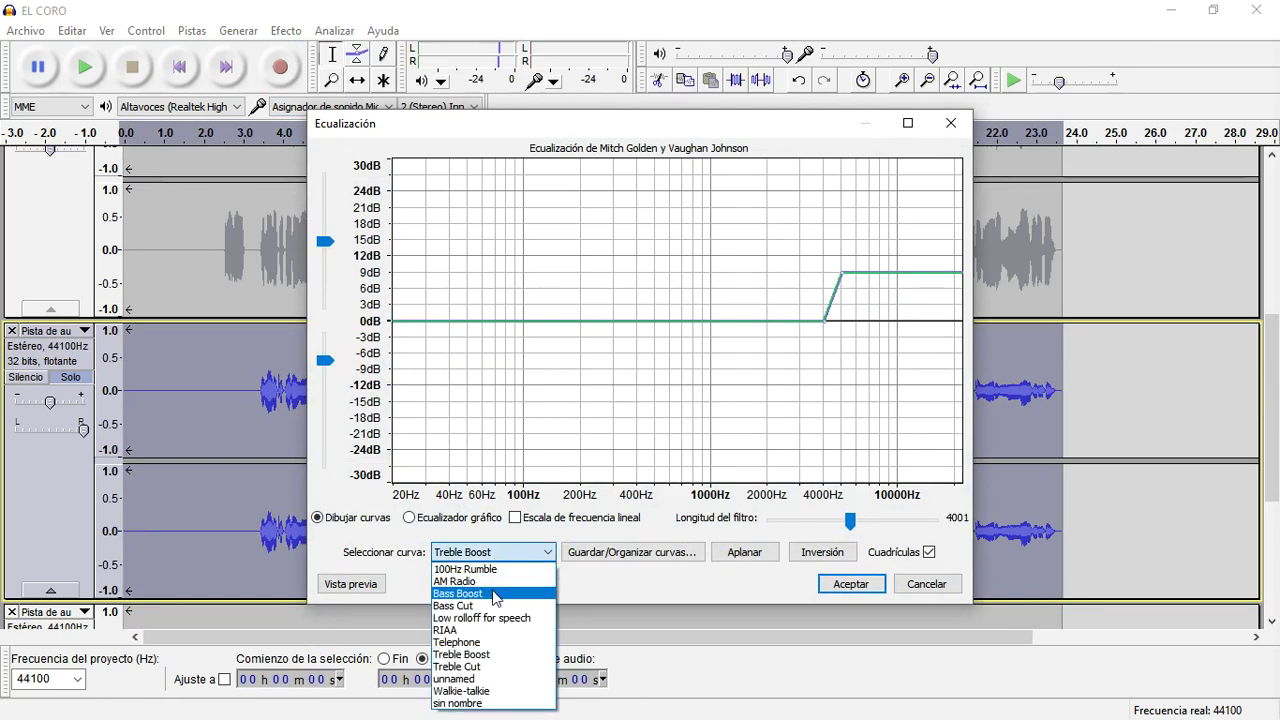
pyautogui.click(493, 593)
pyautogui.click(838, 585)
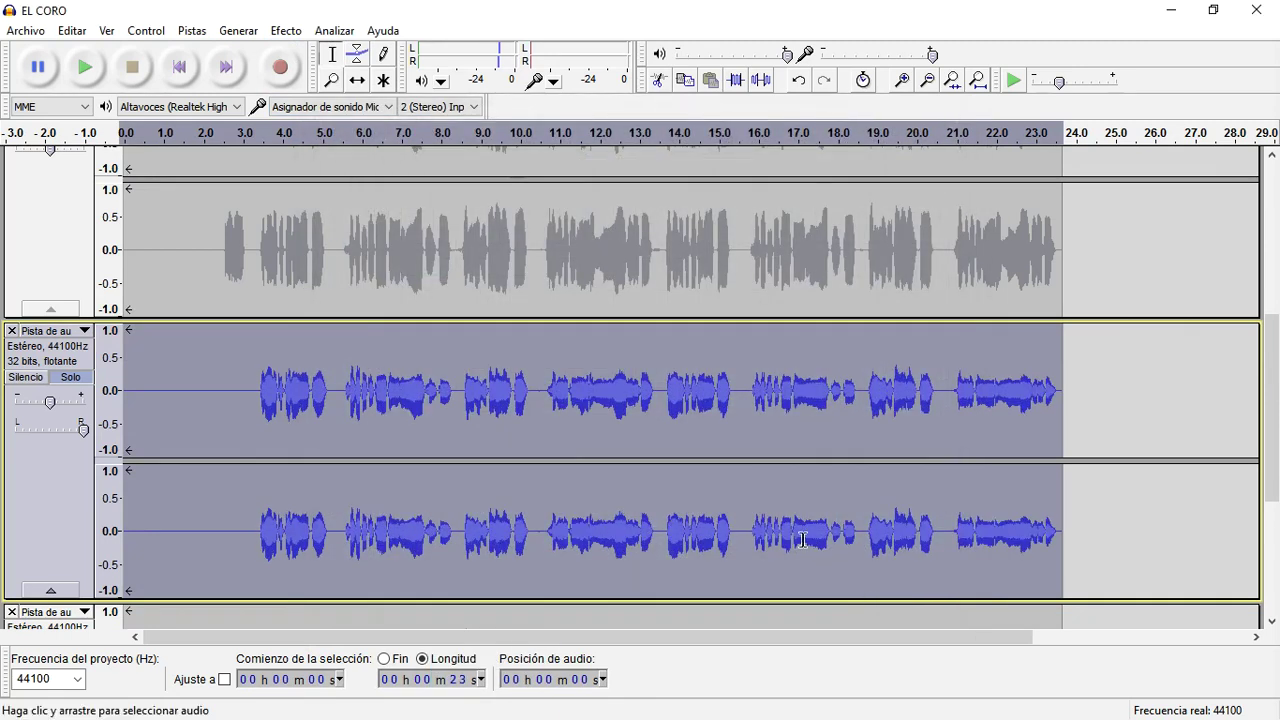
# Step: Compress the whole second vocal track and apply the Nivelado effect, keeping the current settings of both
pyautogui.click(286, 30)
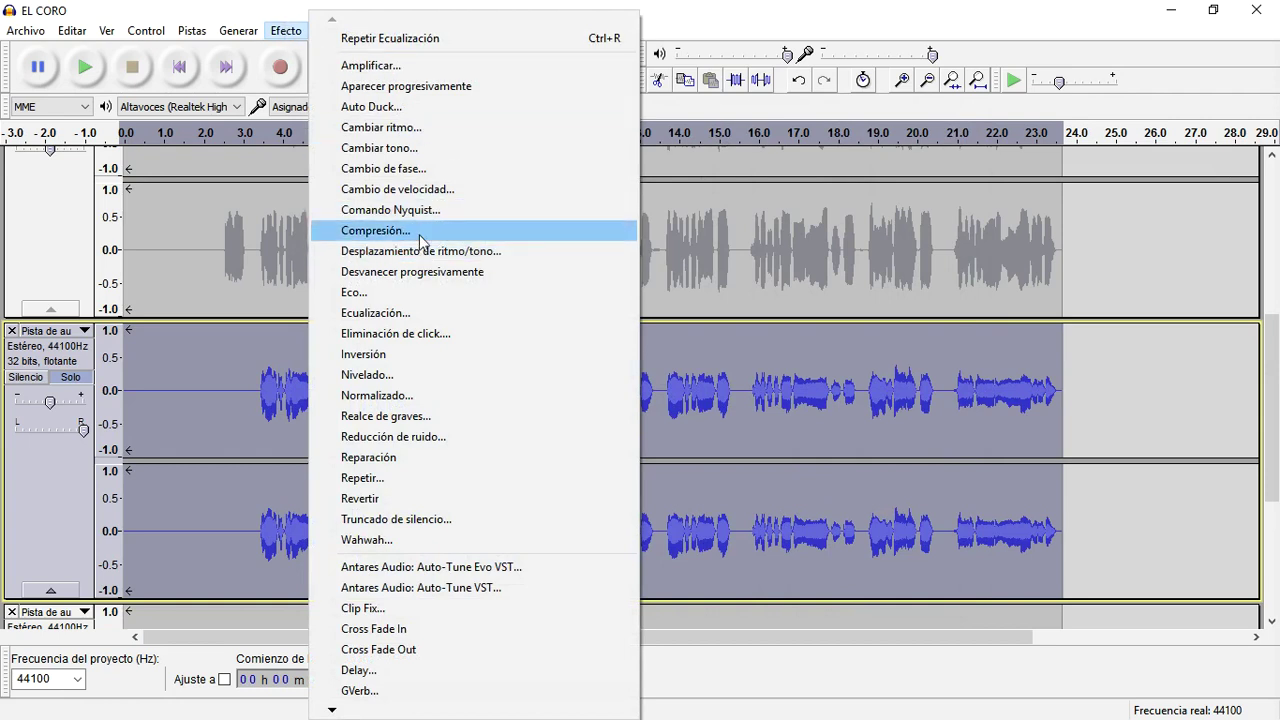
pyautogui.click(420, 241)
pyautogui.press('Return')
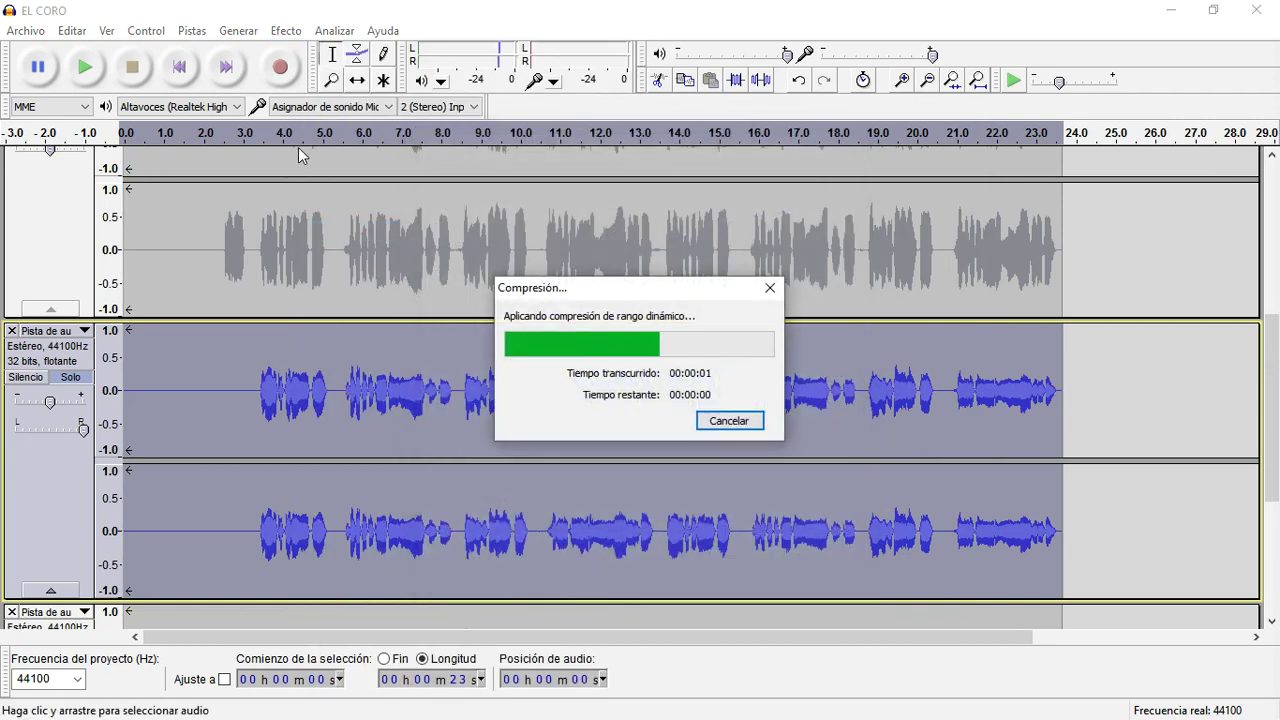
pyautogui.click(286, 30)
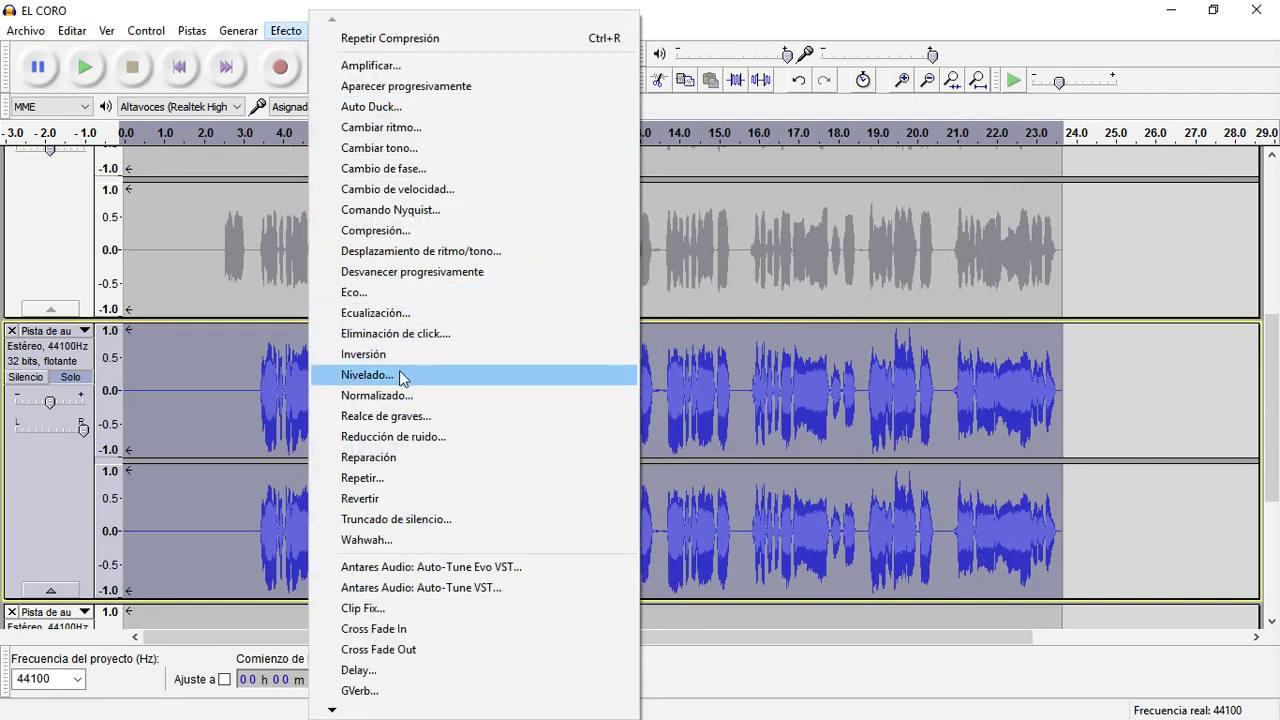
pyautogui.click(368, 375)
# Step: Apply the Normalizado effect to the second vocal track with its current settings and lower the track's gain
pyautogui.click(270, 32)
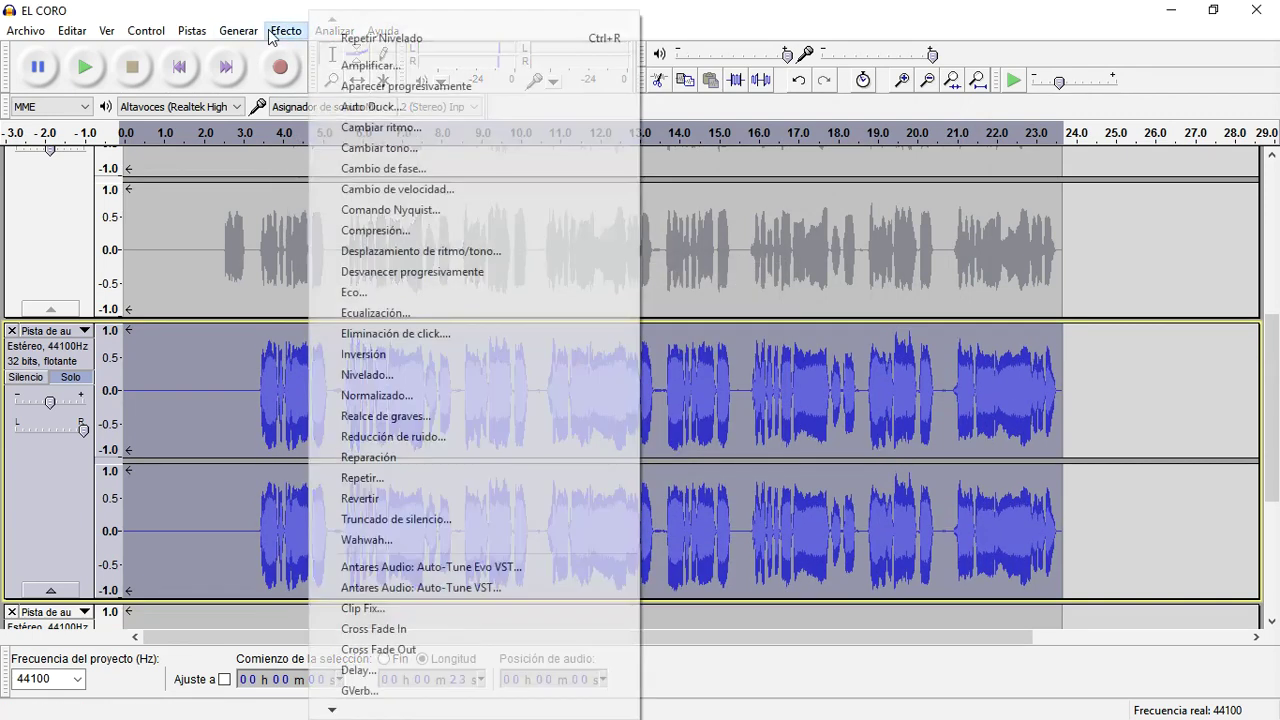
pyautogui.click(435, 392)
pyautogui.press('Return')
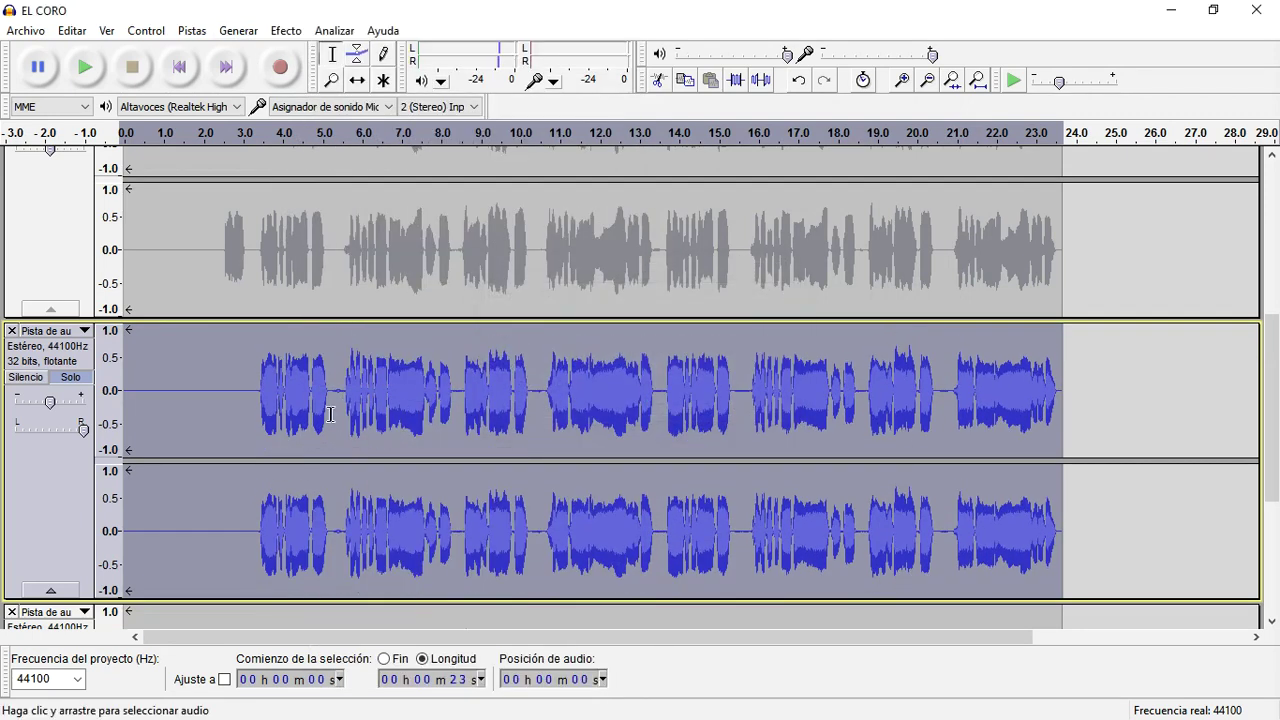
pyautogui.doubleClick(50, 402)
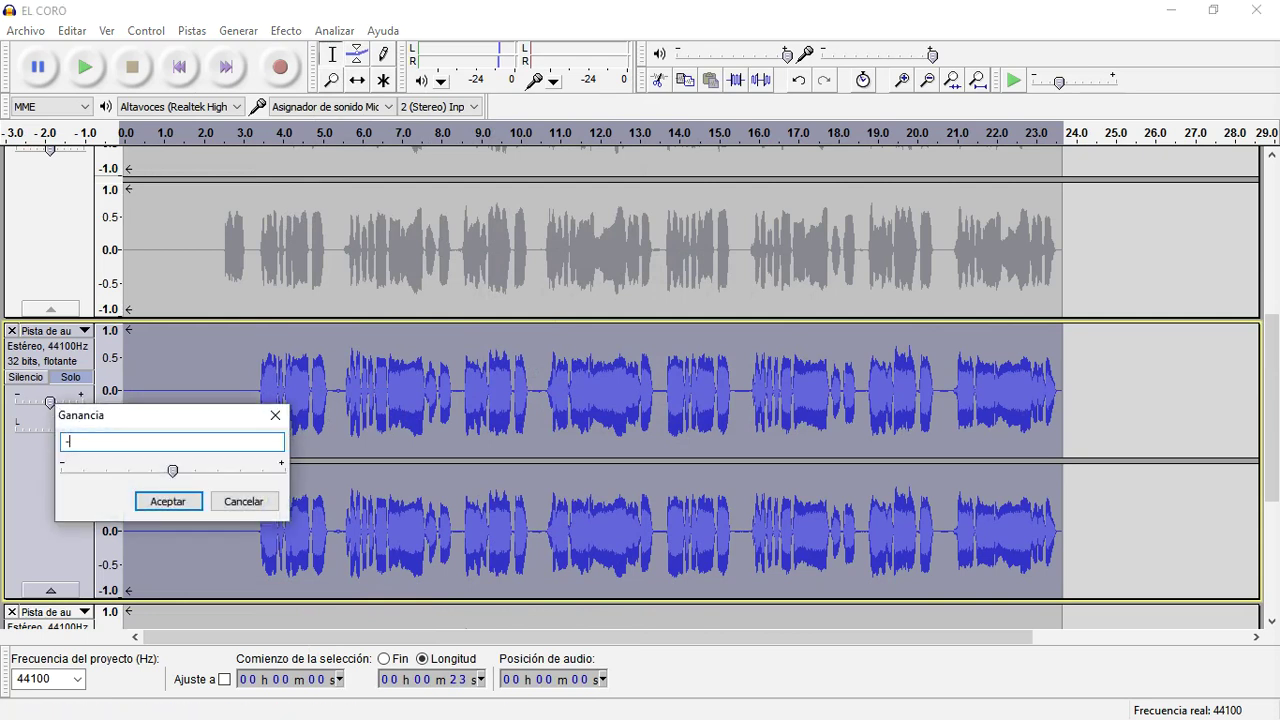
pyautogui.press('Return')
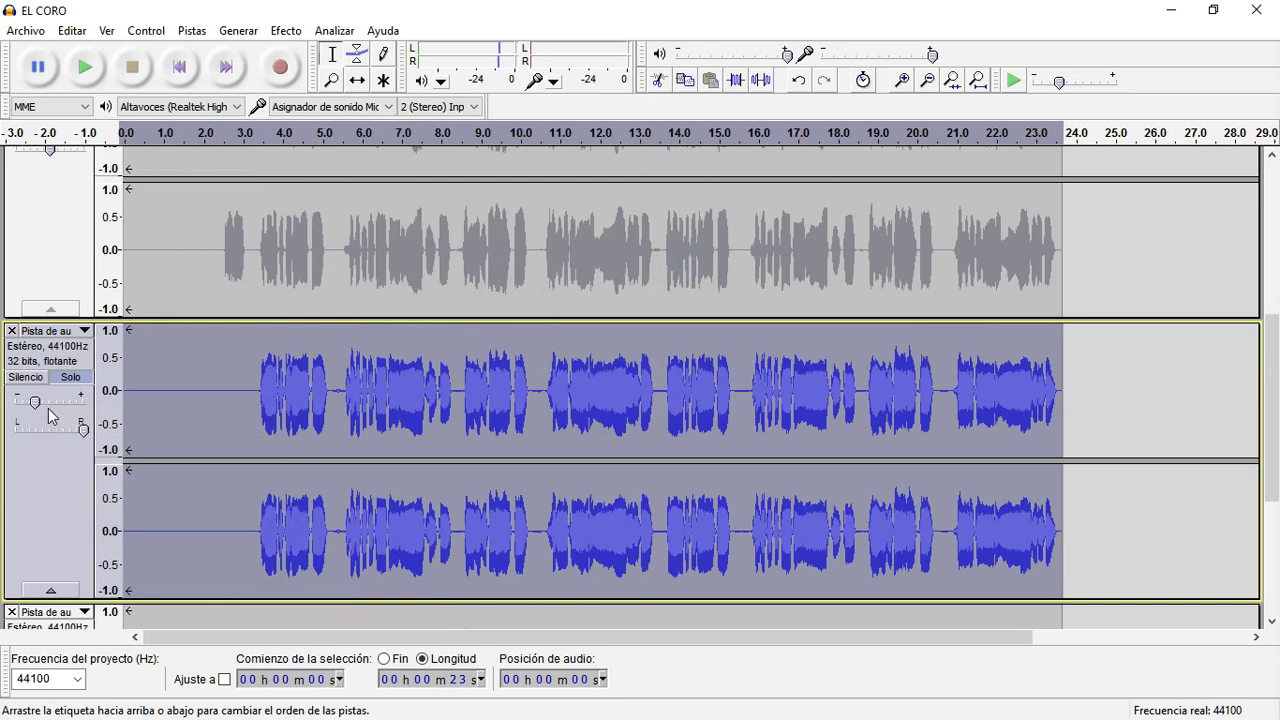
# Step: Turn off solo on the second vocal track, and unmute and solo the third vocal track
pyautogui.scroll(-1, 48, 408)
pyautogui.scroll(-4, 48, 405)
pyautogui.scroll(3, 70, 305)
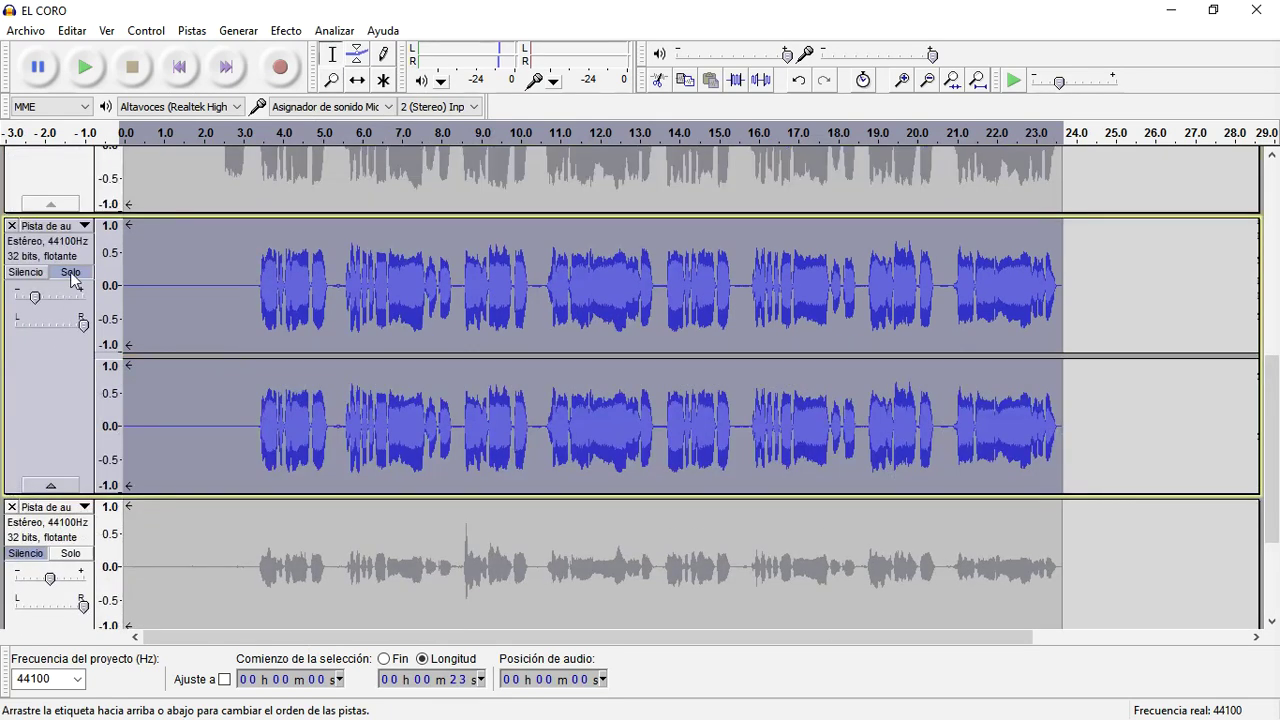
pyautogui.click(49, 553)
# Step: Capture a noise profile from about the first 3 seconds of silence in the third vocal track
pyautogui.scroll(-3, 139, 539)
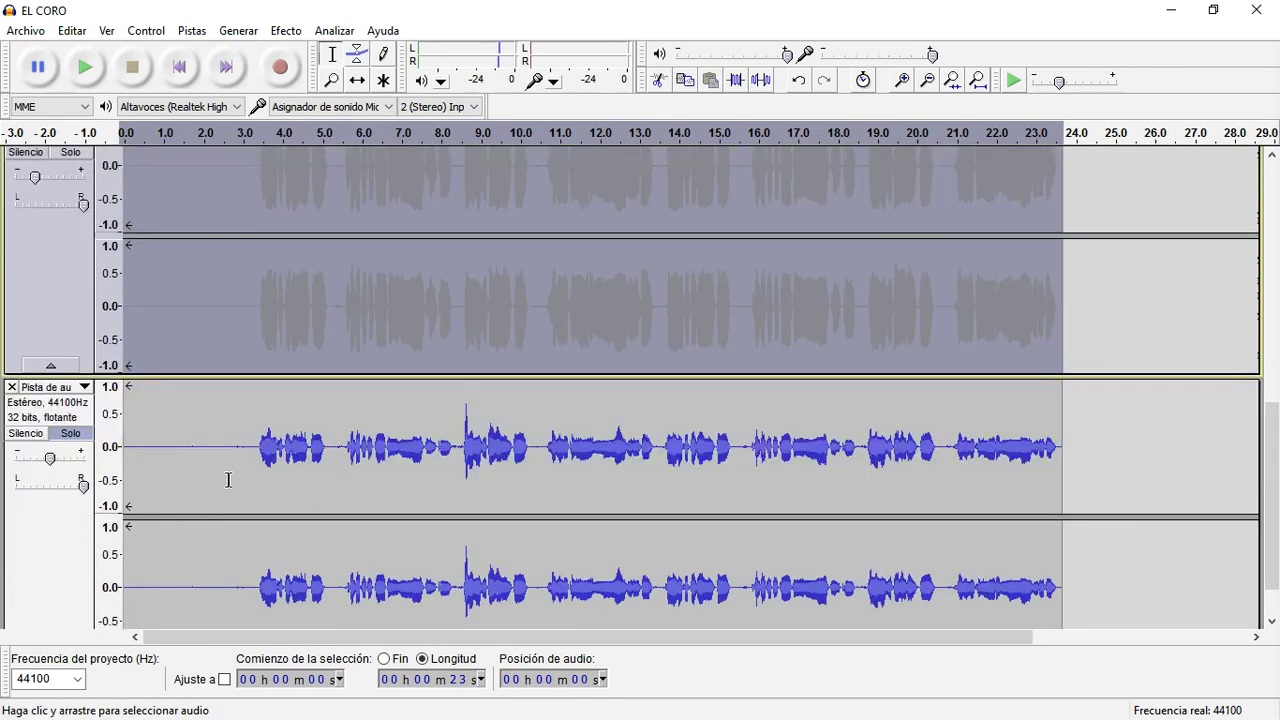
pyautogui.scroll(-1, 235, 465)
pyautogui.moveTo(250, 446); pyautogui.dragTo(112, 446)
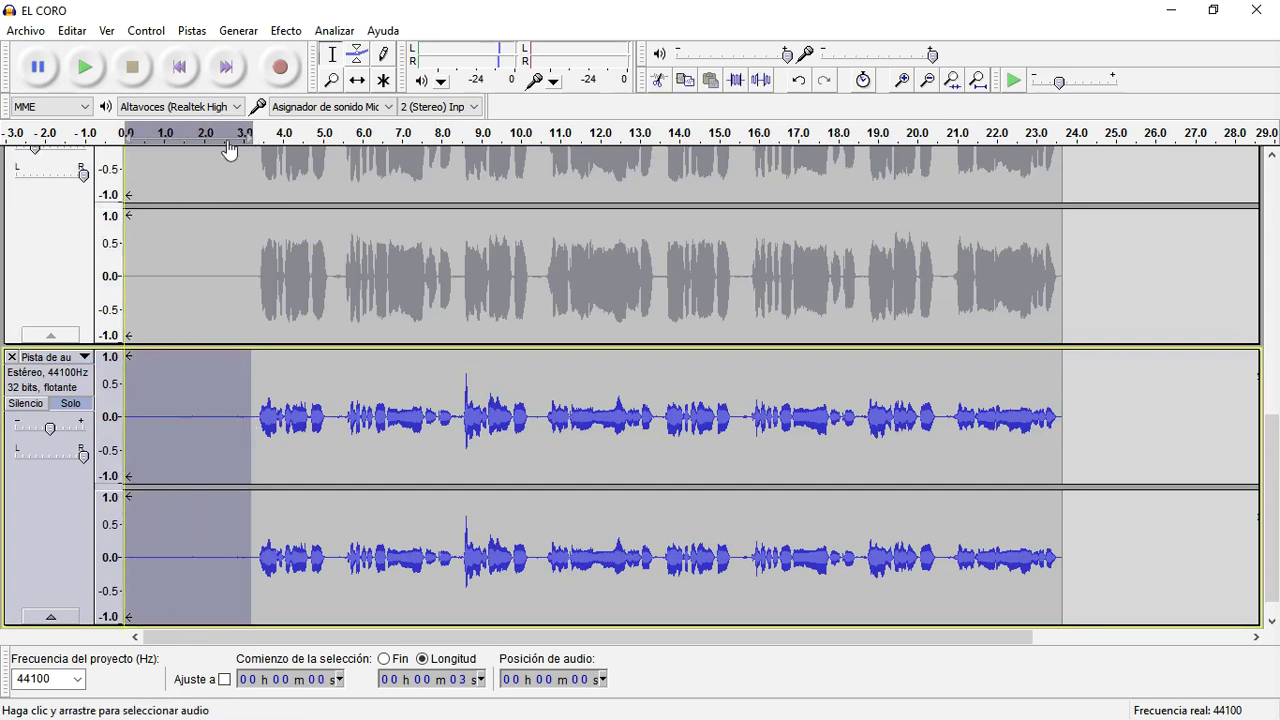
pyautogui.click(286, 30)
pyautogui.click(443, 434)
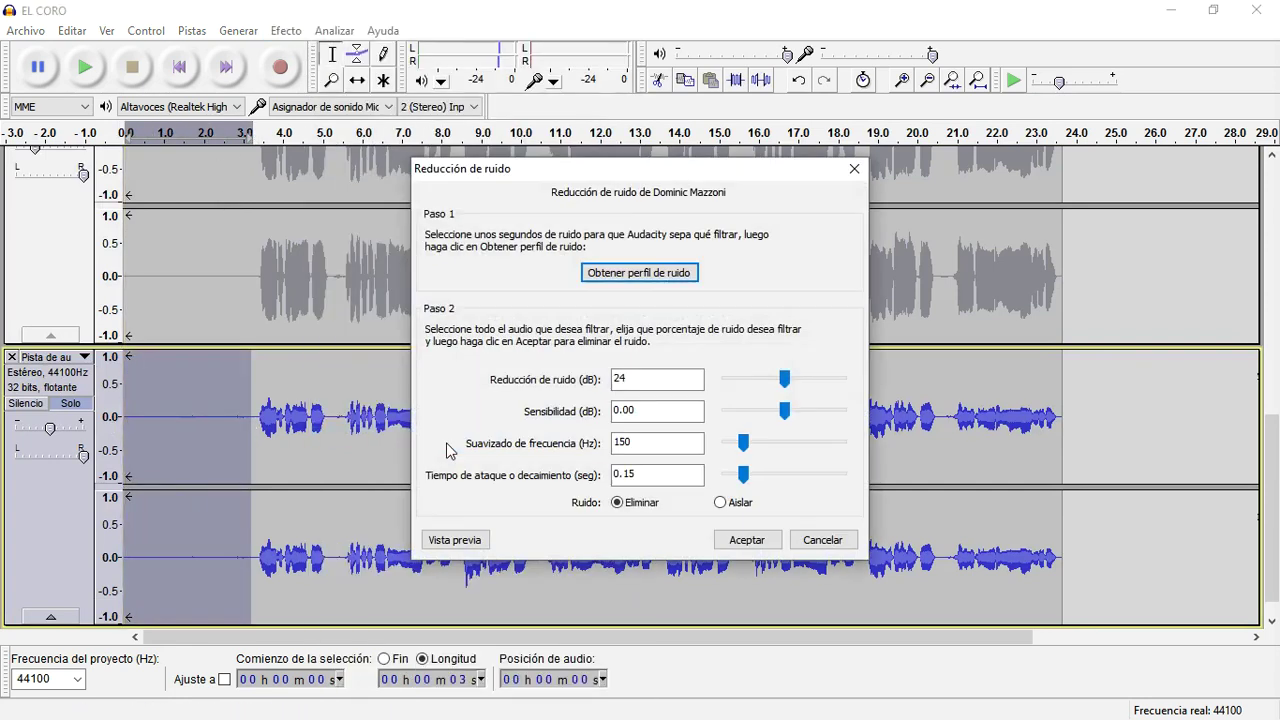
pyautogui.press('Return')
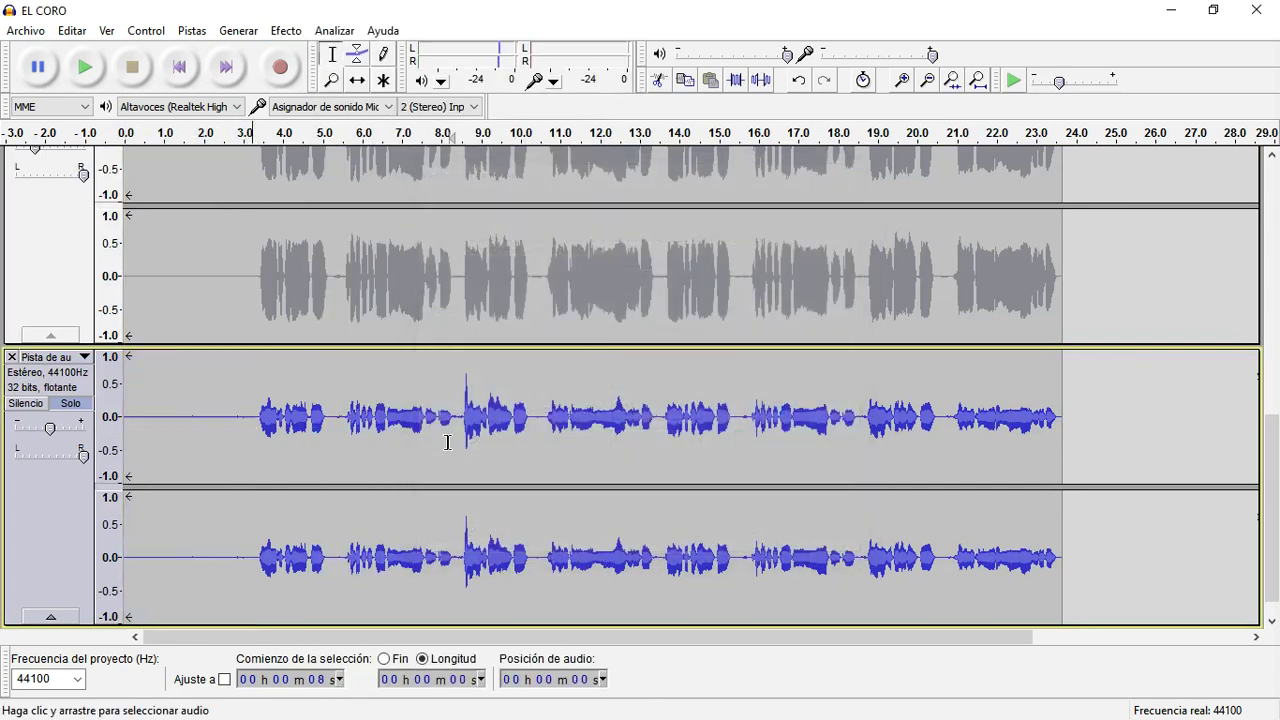
# Step: Apply 24 dB noise reduction to the whole third vocal track, keeping the other settings
pyautogui.doubleClick(448, 442)
pyautogui.click(286, 30)
pyautogui.click(506, 440)
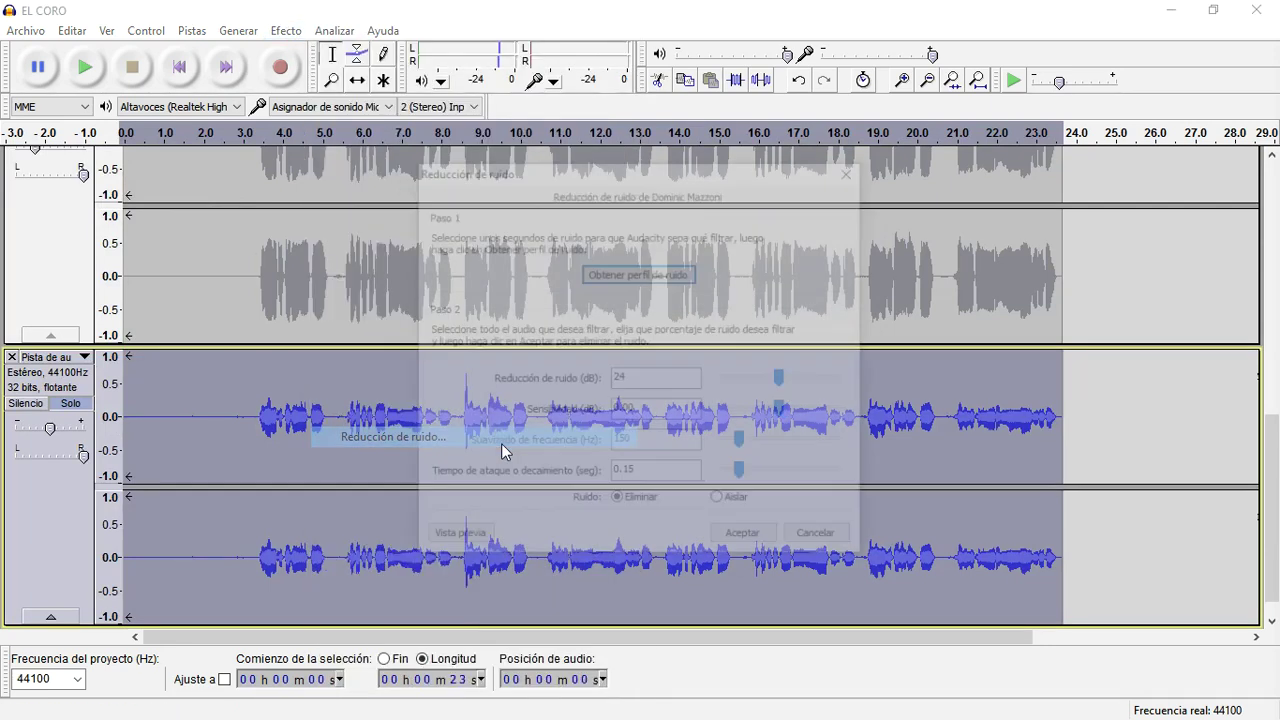
pyautogui.click(758, 540)
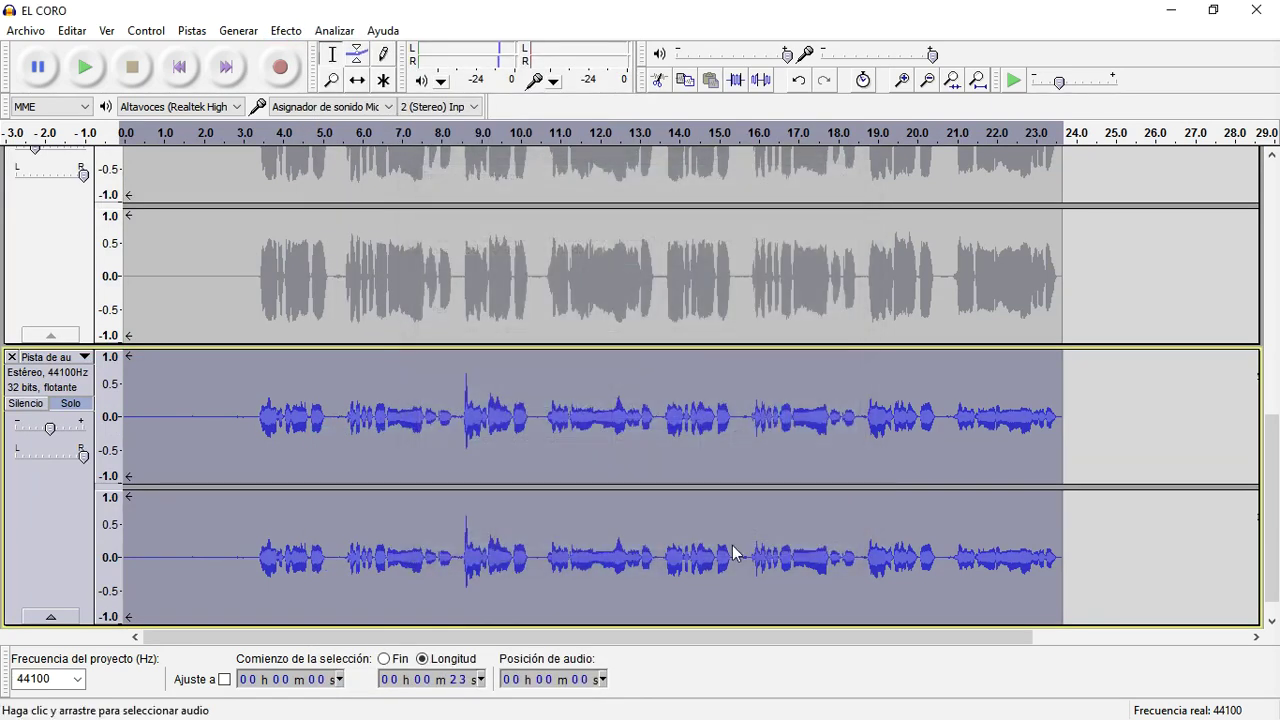
# Step: Capture a fresh noise profile from the cleaned first 3 seconds of the third vocal track
pyautogui.moveTo(253, 431); pyautogui.dragTo(57, 427)
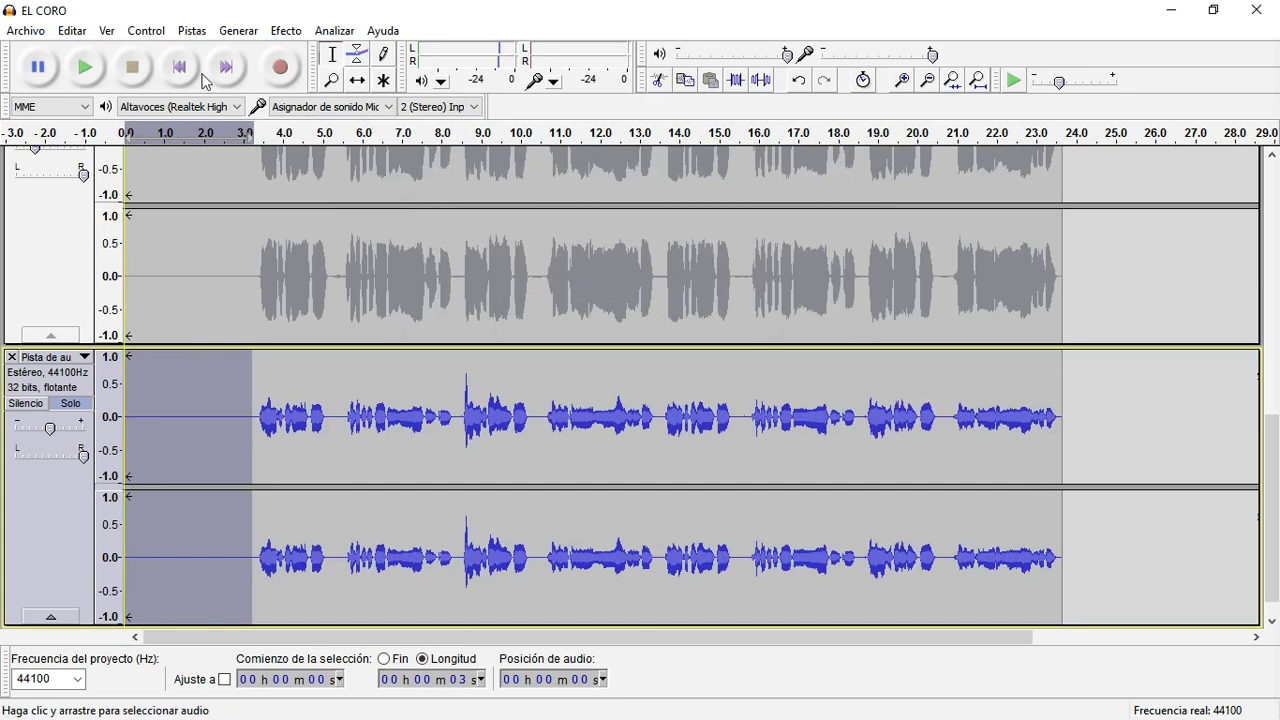
pyautogui.click(286, 30)
pyautogui.click(471, 436)
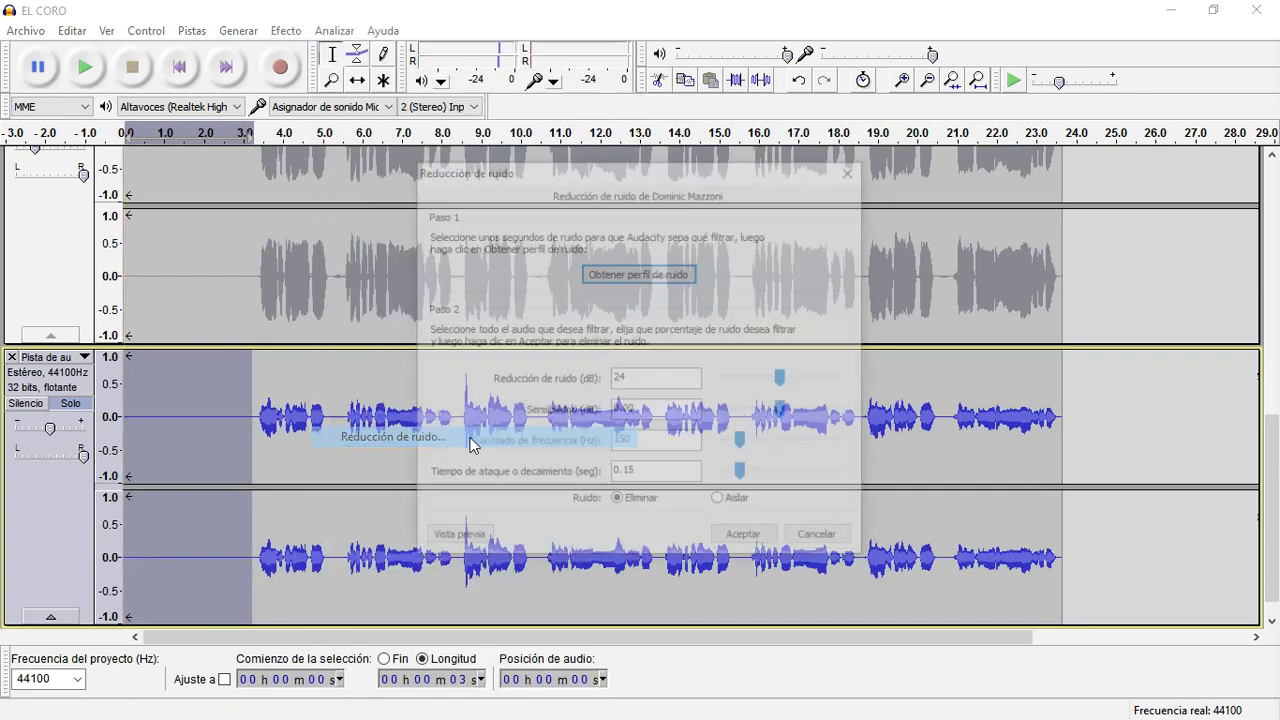
pyautogui.click(640, 272)
# Step: Run noise reduction a second time over the whole third vocal track with the same 24 dB setting
pyautogui.doubleClick(634, 360)
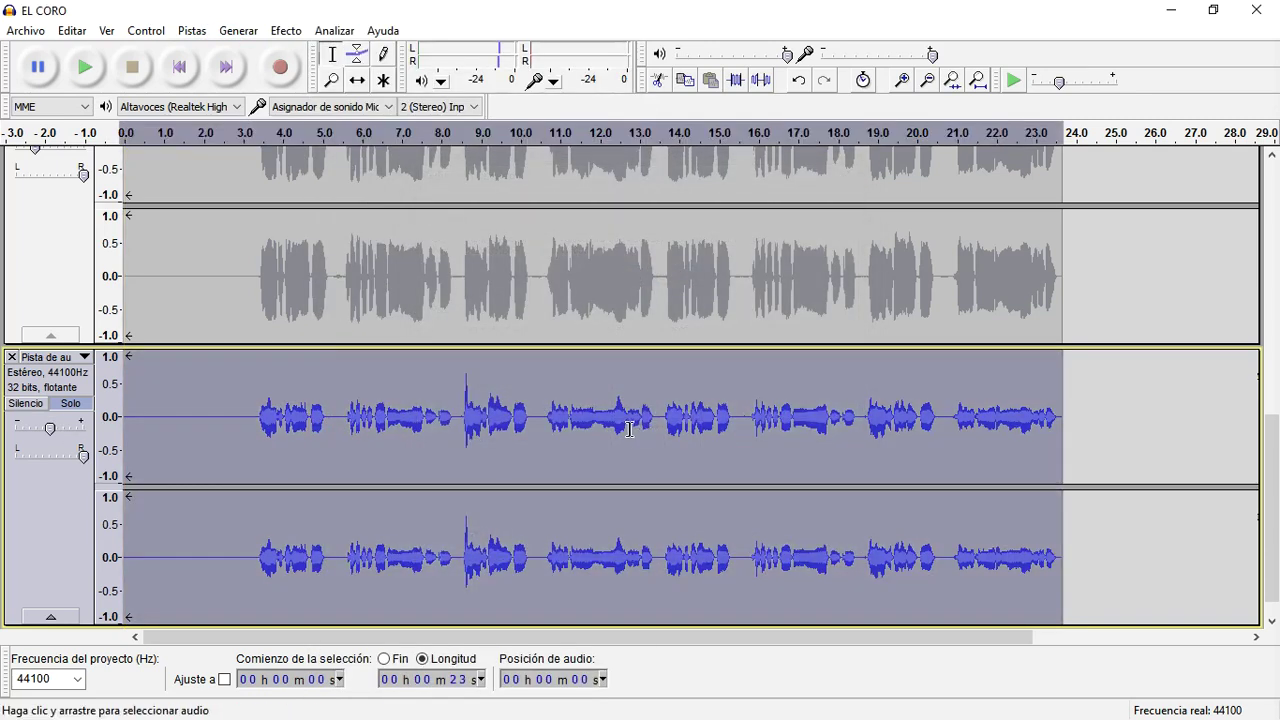
pyautogui.click(286, 30)
pyautogui.click(490, 436)
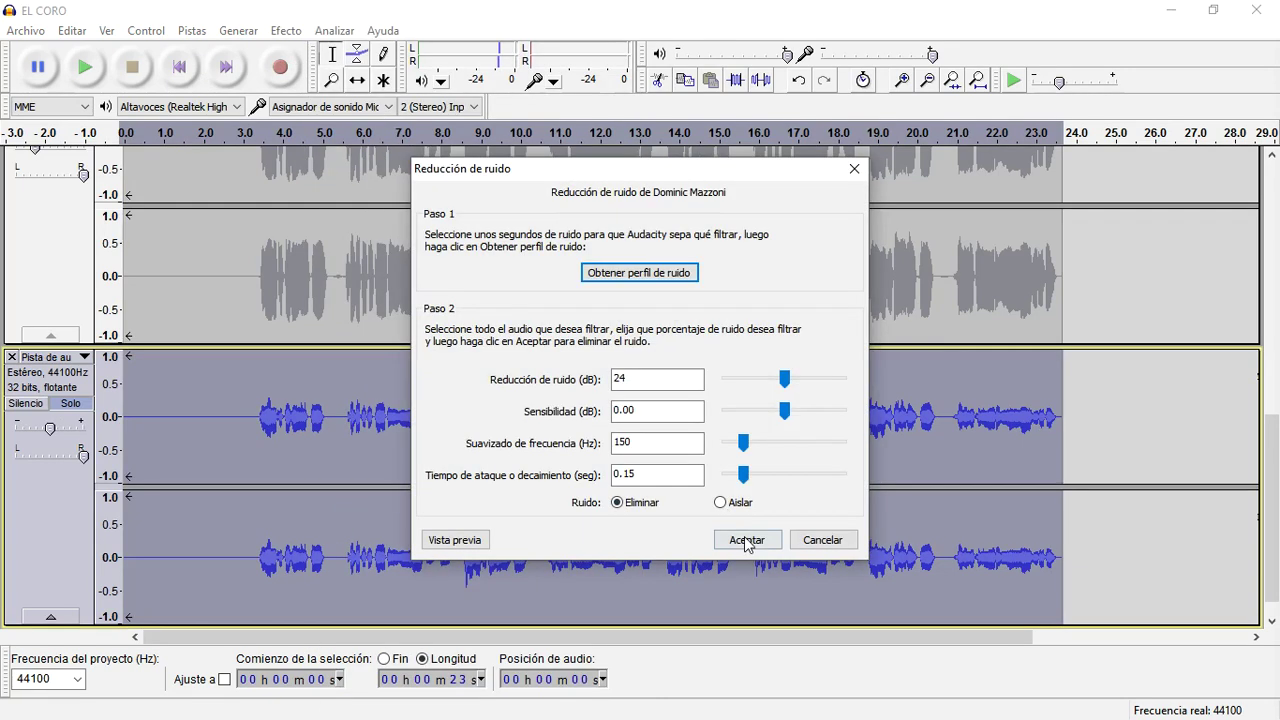
pyautogui.click(744, 536)
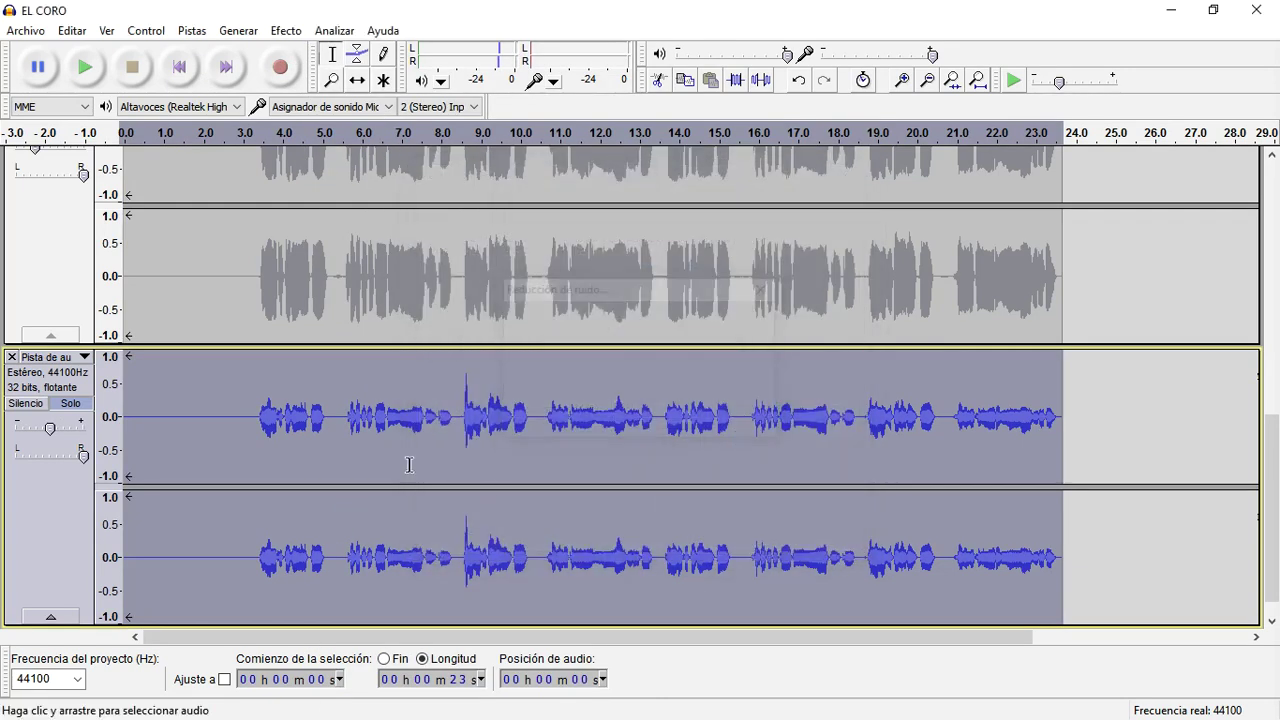
# Step: Equalize the third vocal track with the Bass Boost curve and pan it fully to the left channel
pyautogui.click(286, 30)
pyautogui.click(390, 317)
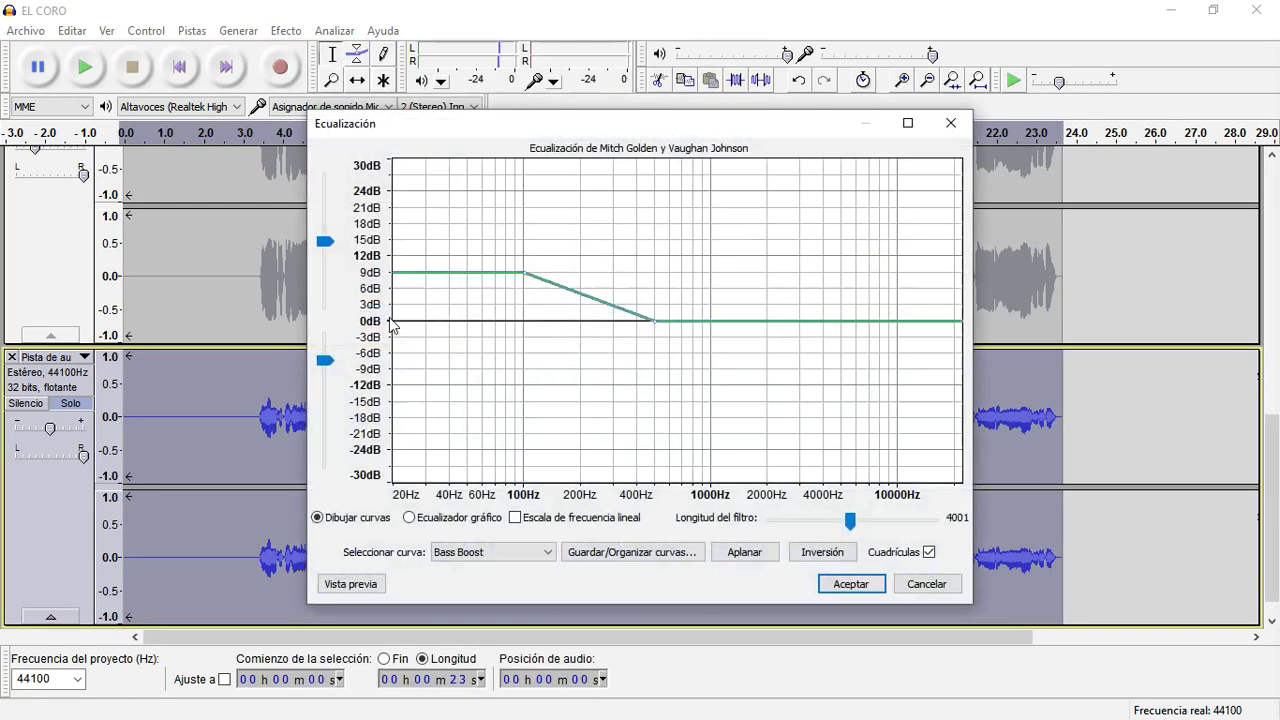
pyautogui.press('Return')
pyautogui.moveTo(84, 456); pyautogui.dragTo(5, 455)
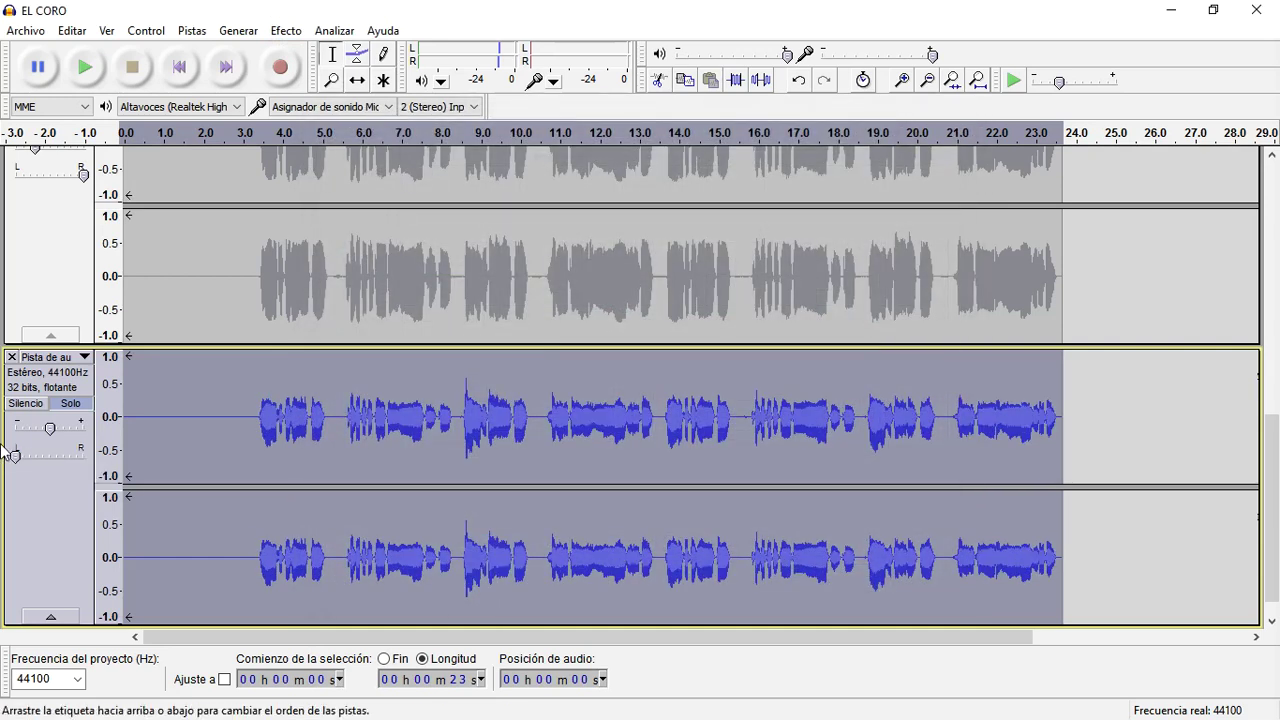
# Step: Compress and level the whole third vocal track
pyautogui.click(287, 32)
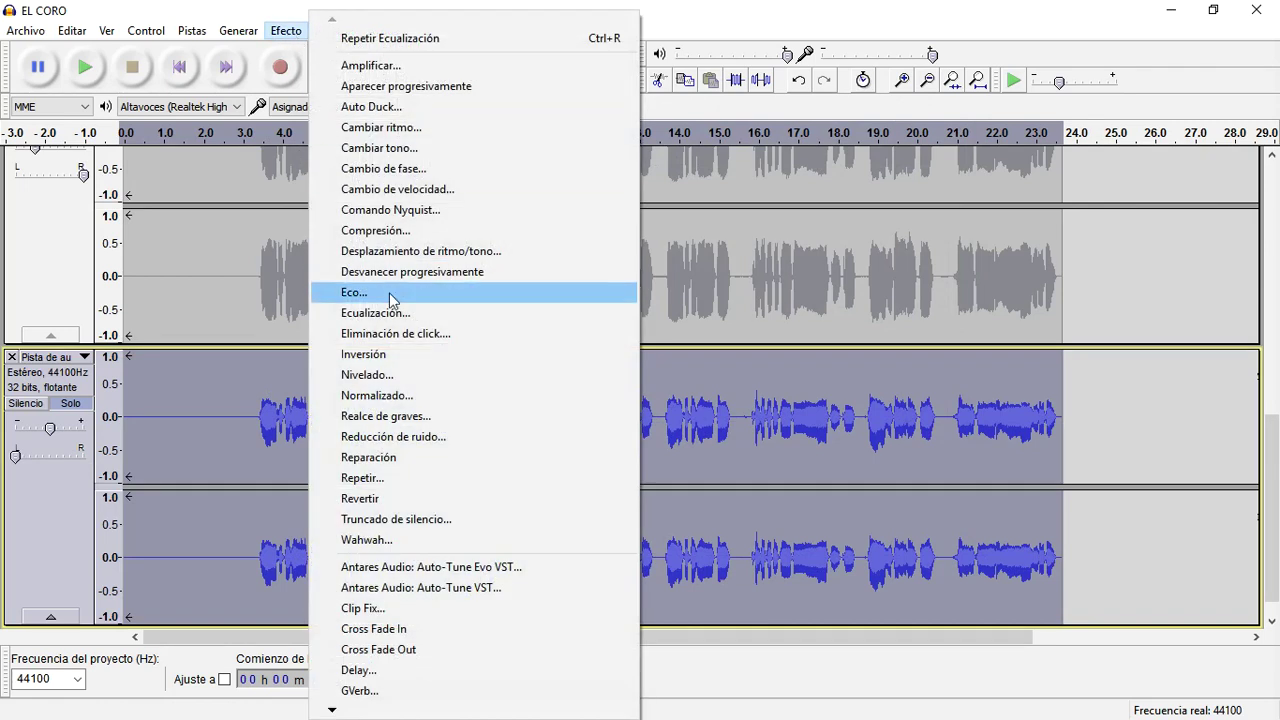
pyautogui.click(375, 230)
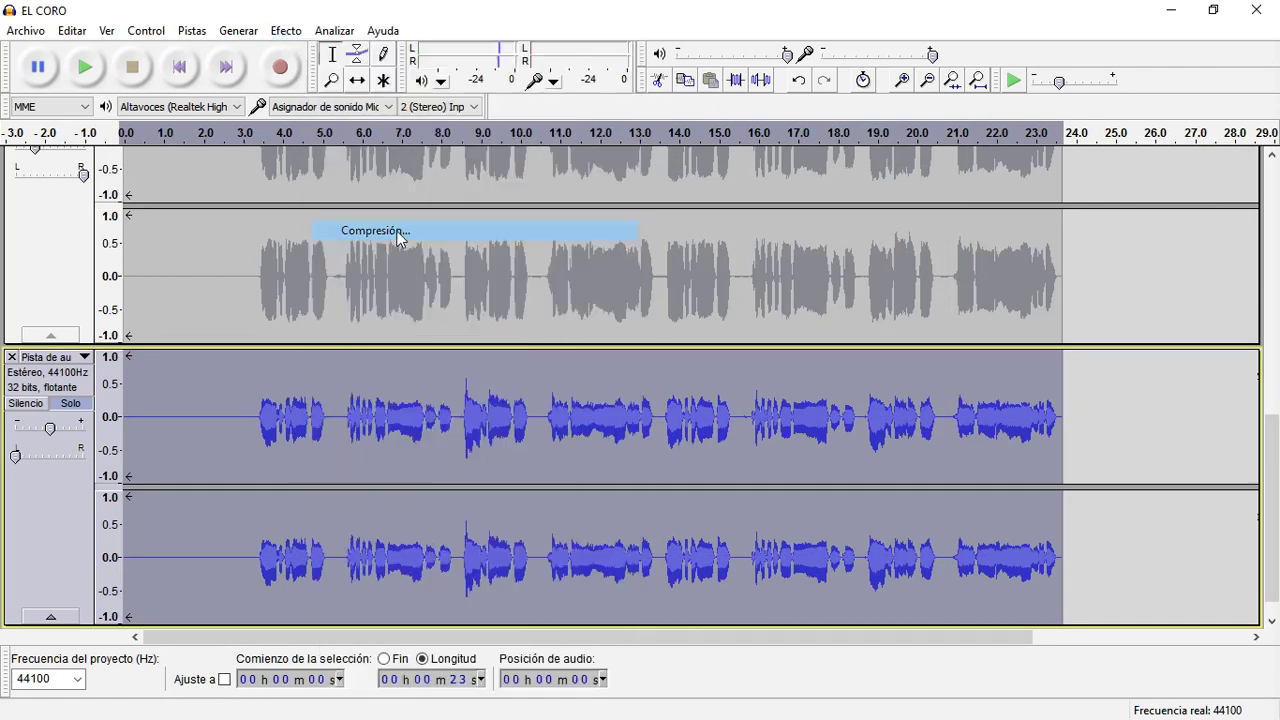
pyautogui.click(287, 32)
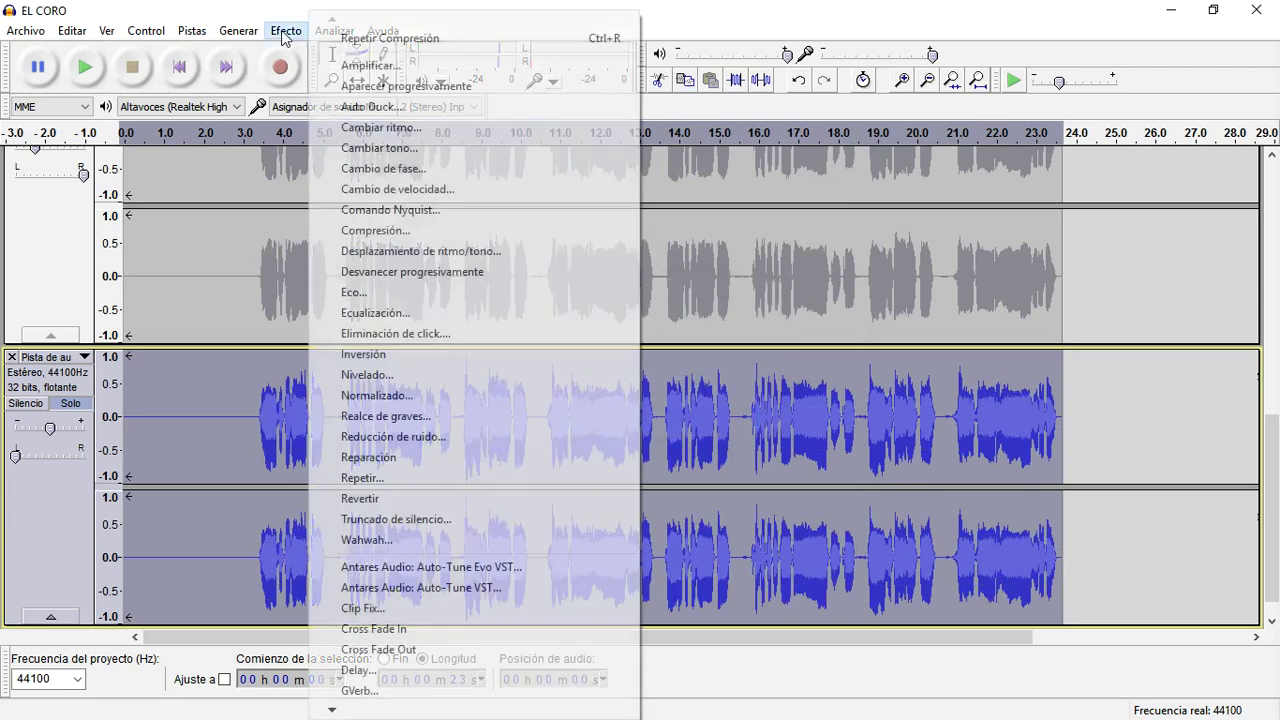
pyautogui.click(423, 378)
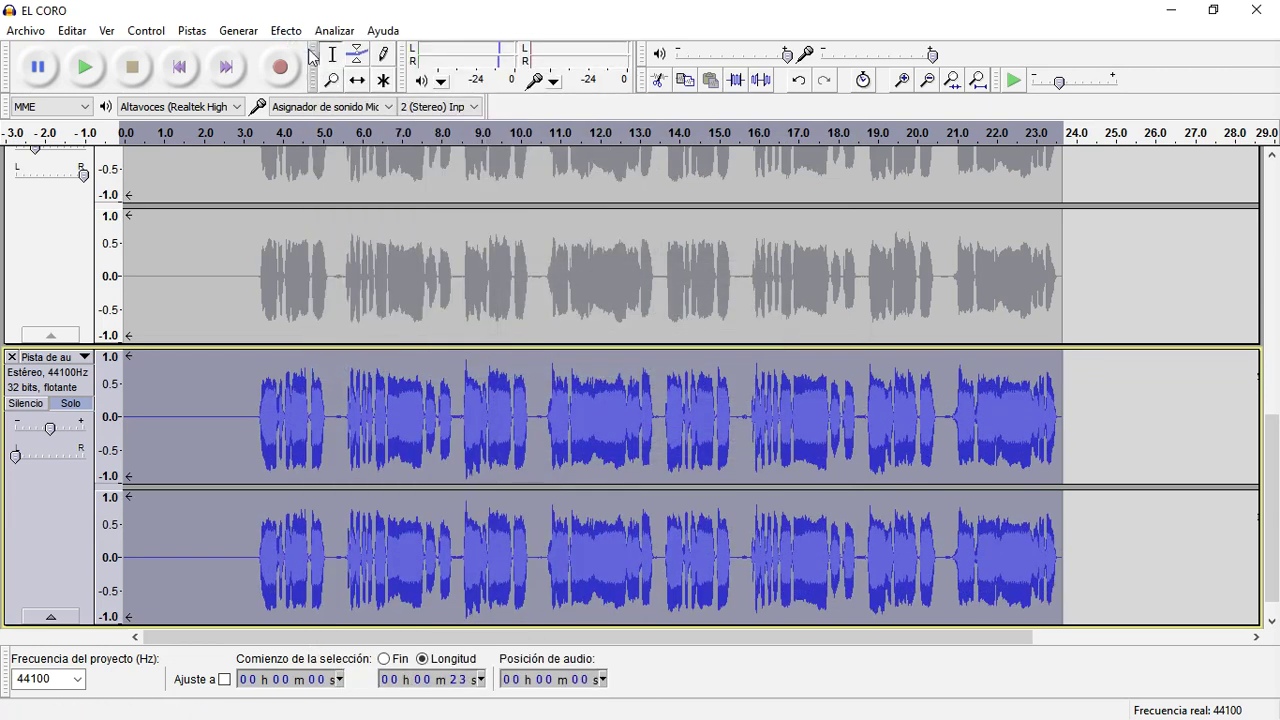
# Step: Normalize the third vocal track and lower its gain to match the right-panned vocal track
pyautogui.click(287, 32)
pyautogui.click(406, 396)
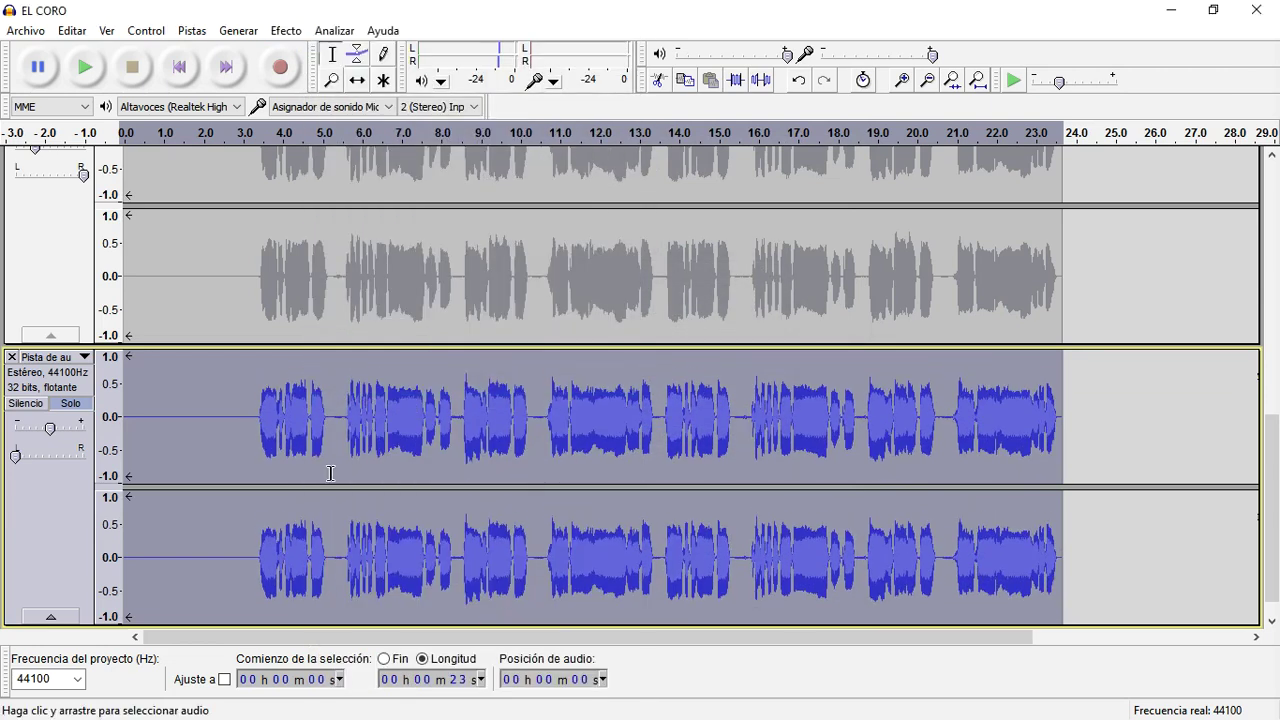
pyautogui.doubleClick(48, 426)
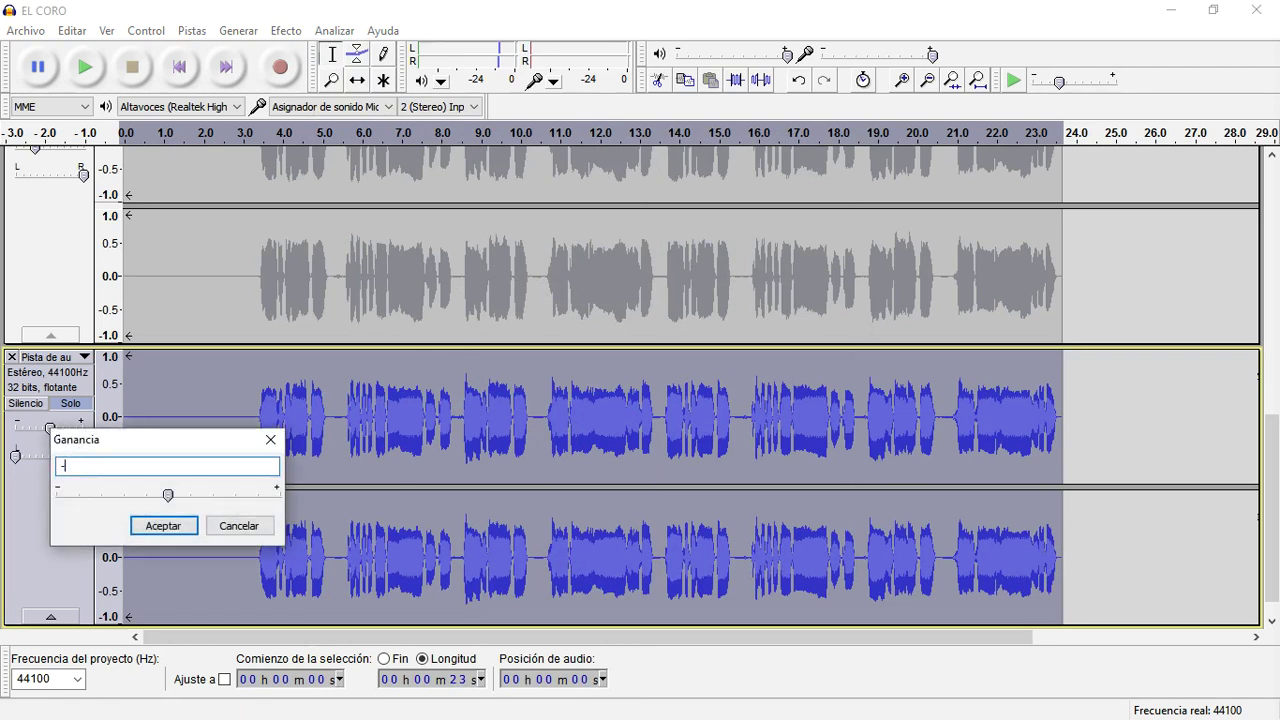
pyautogui.press('Return')
# Step: Solo the right-panned vocal track as well and move it below the left-panned vocal track
pyautogui.scroll(1, 56, 428)
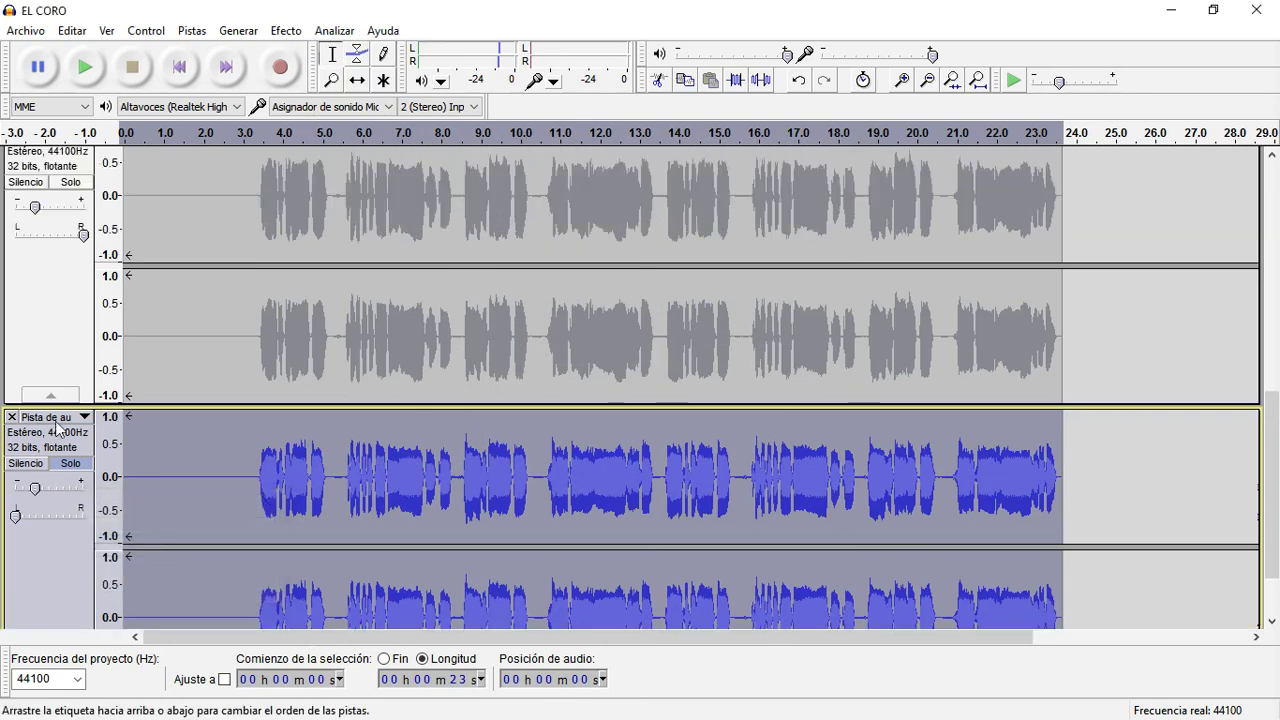
pyautogui.click(71, 183)
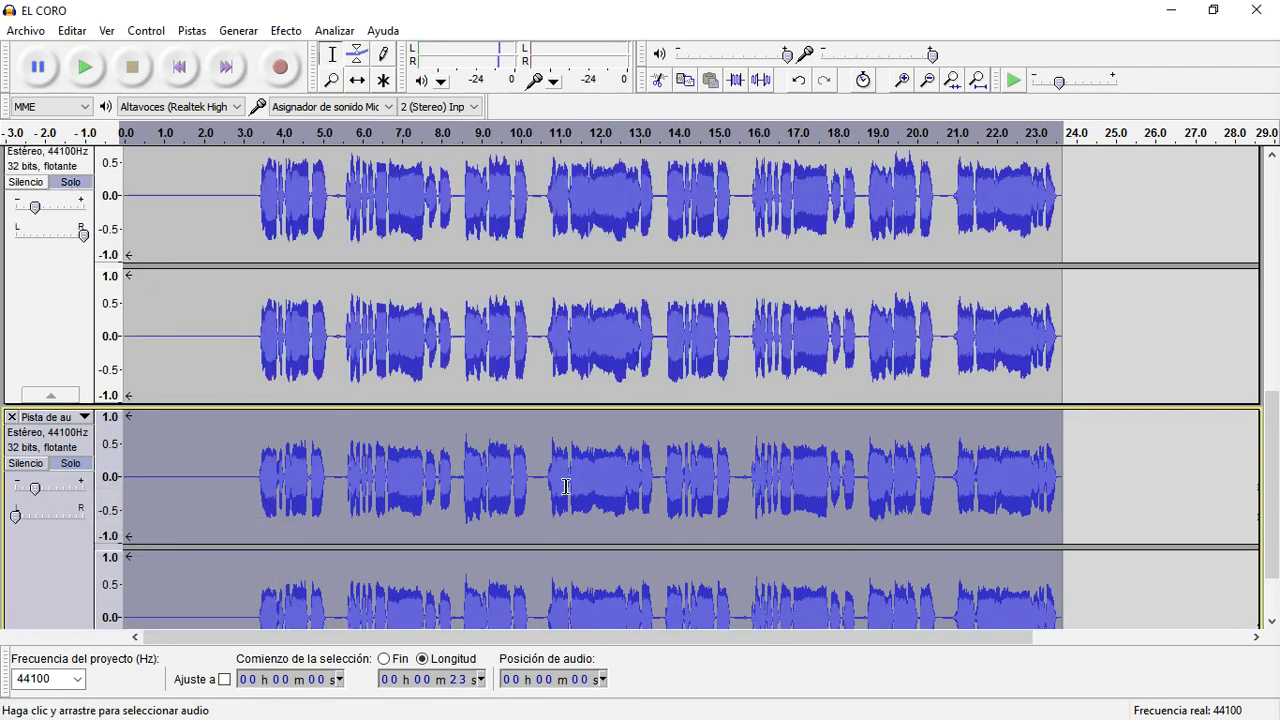
pyautogui.hotkey('ctrl', 'd')
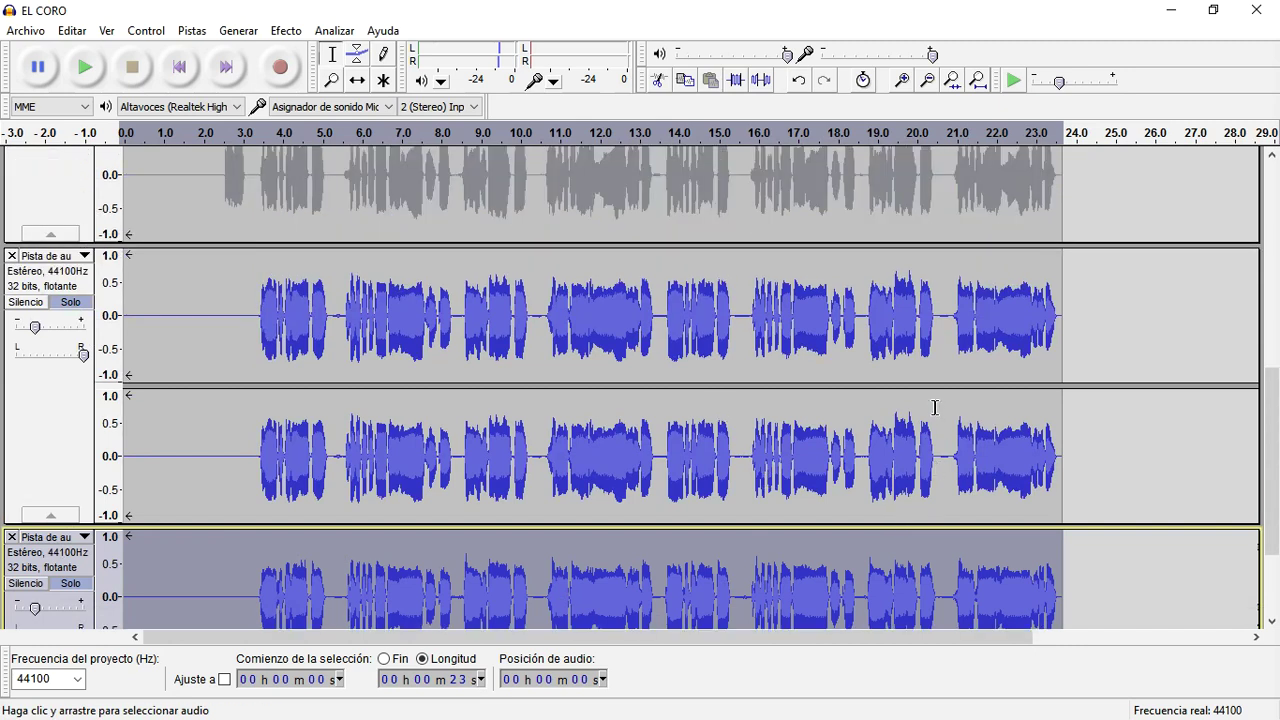
pyautogui.scroll(-3, 935, 408)
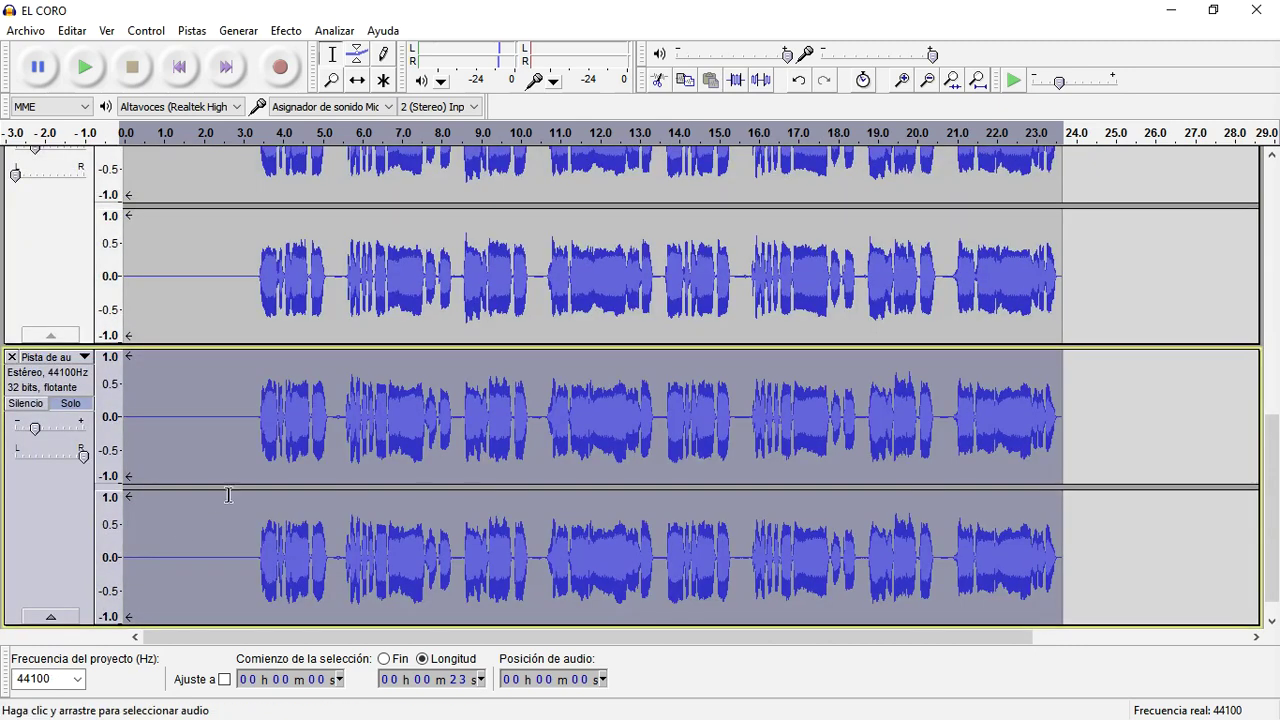
pyautogui.scroll(1, 236, 346)
pyautogui.hotkey('ctrl', 'd')
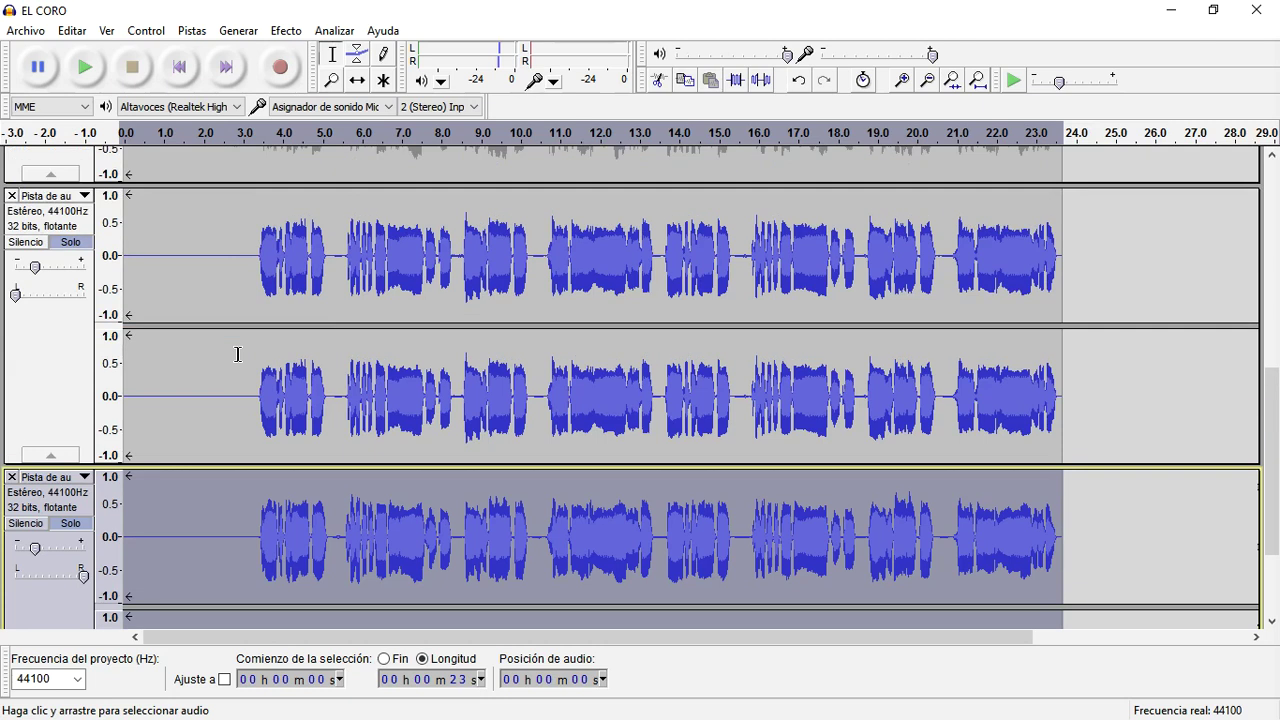
# Step: Lower the gain of the right-panned vocal track slightly
pyautogui.scroll(-2, 238, 358)
pyautogui.doubleClick(35, 398)
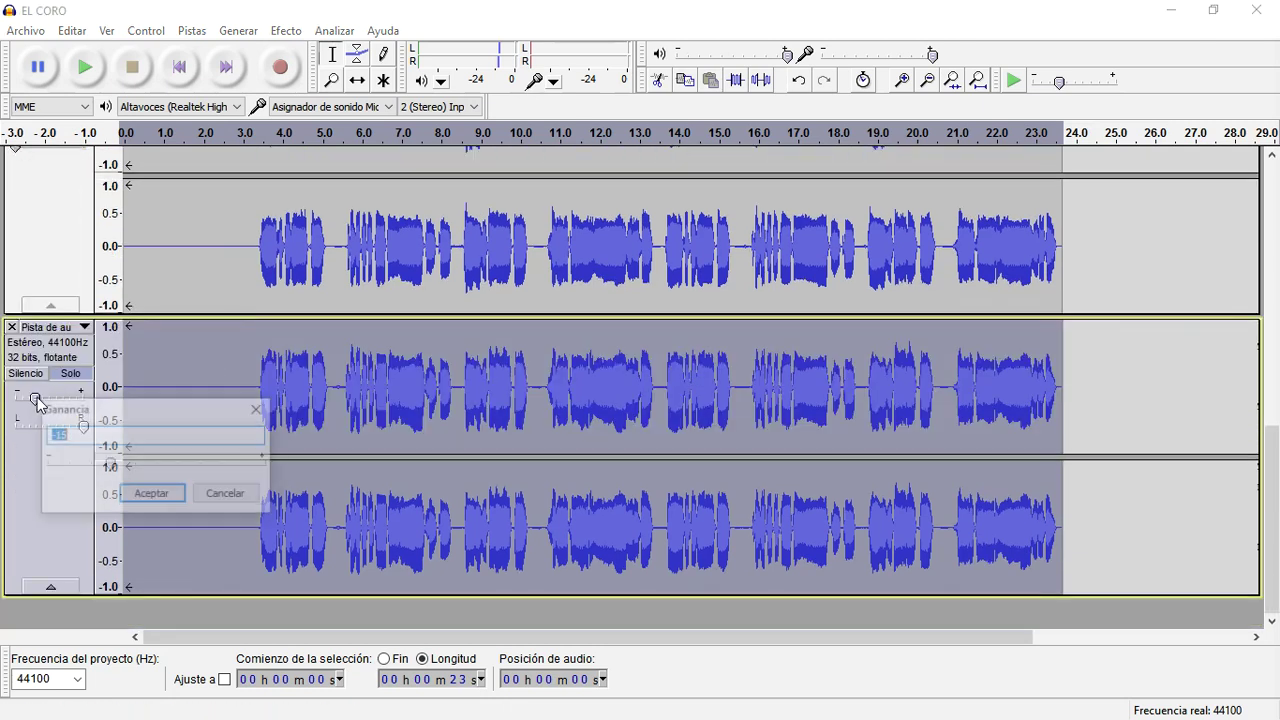
pyautogui.write('-')
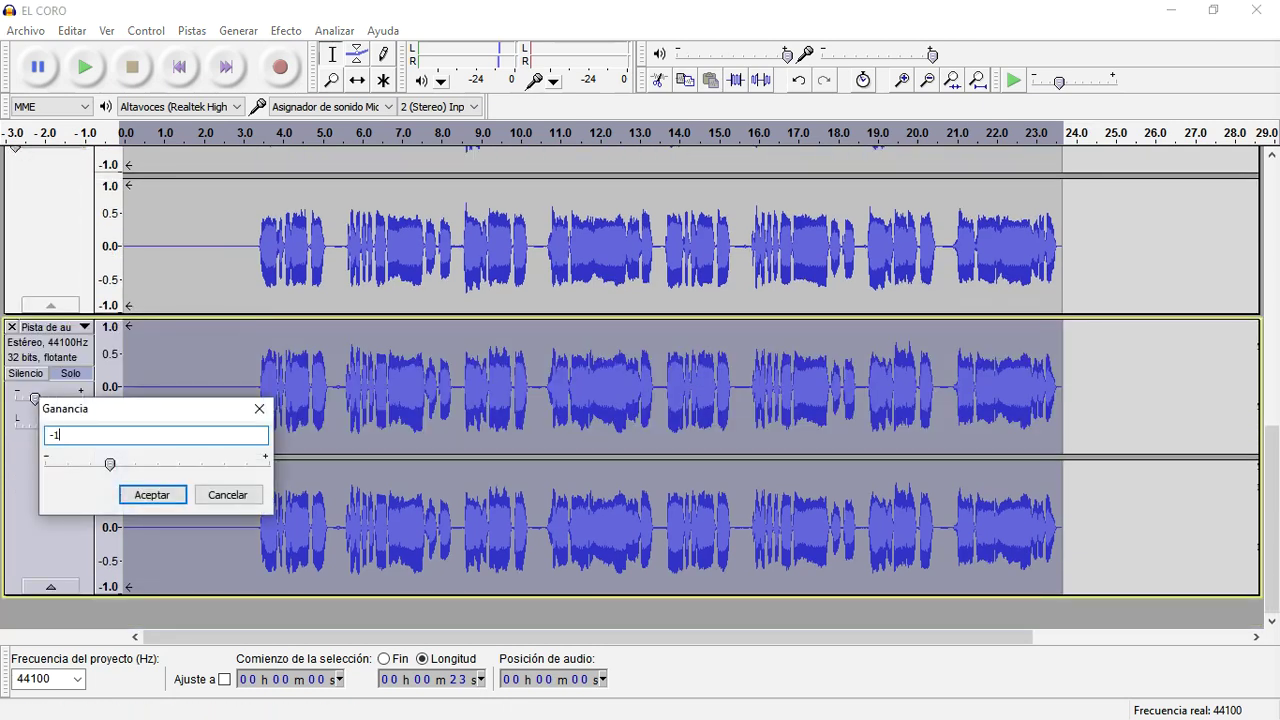
pyautogui.press('Return')
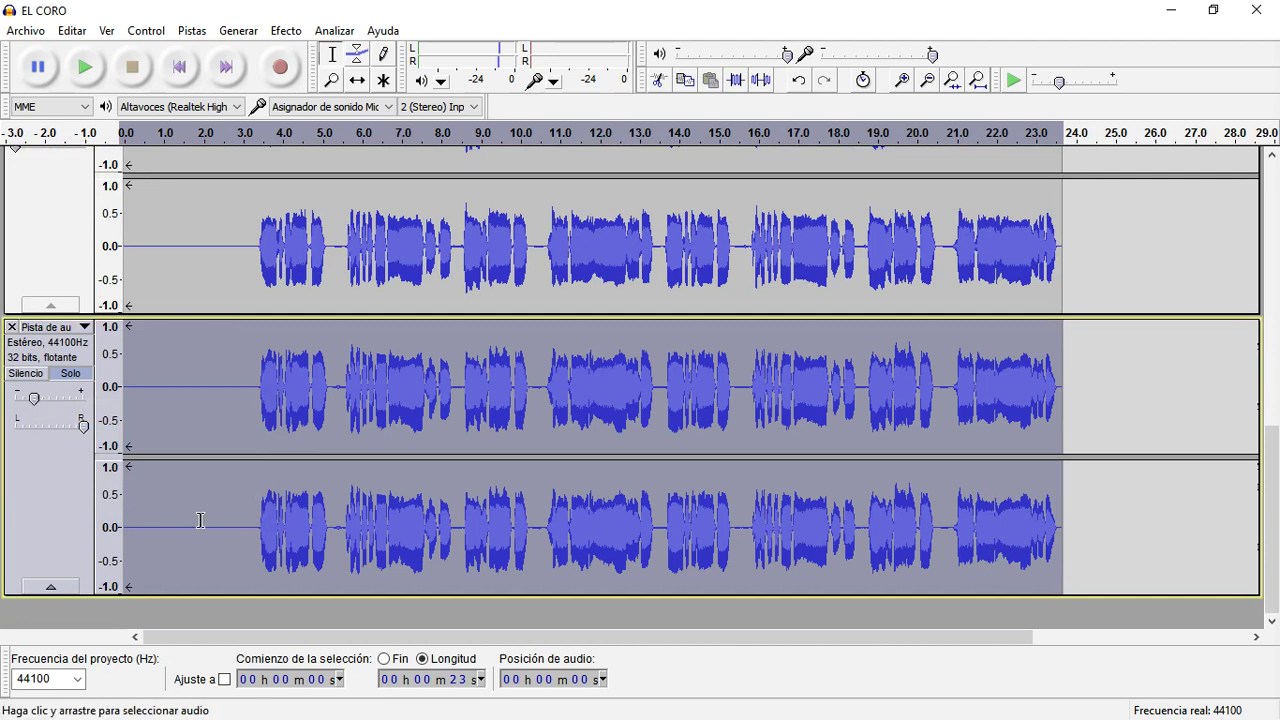
# Step: Turn off solo on both the left-panned and the right-panned vocal tracks
pyautogui.scroll(5, 373, 572)
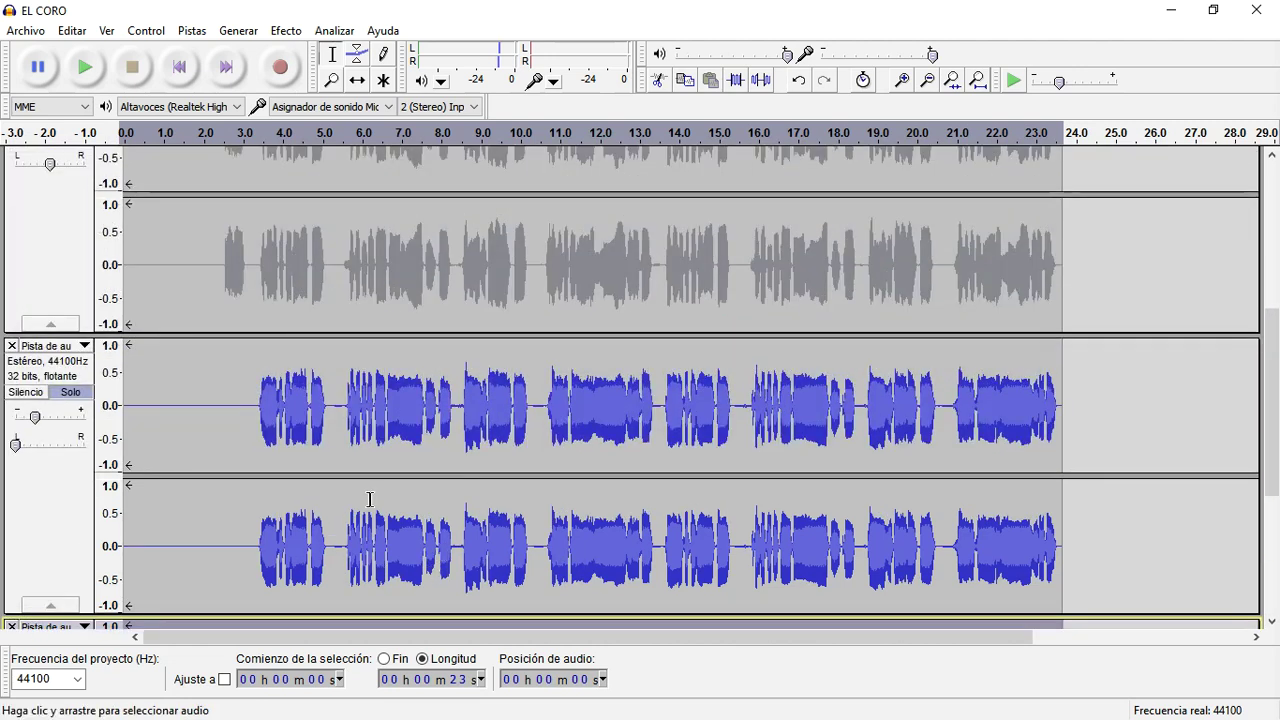
pyautogui.click(70, 392)
pyautogui.scroll(-1, 88, 397)
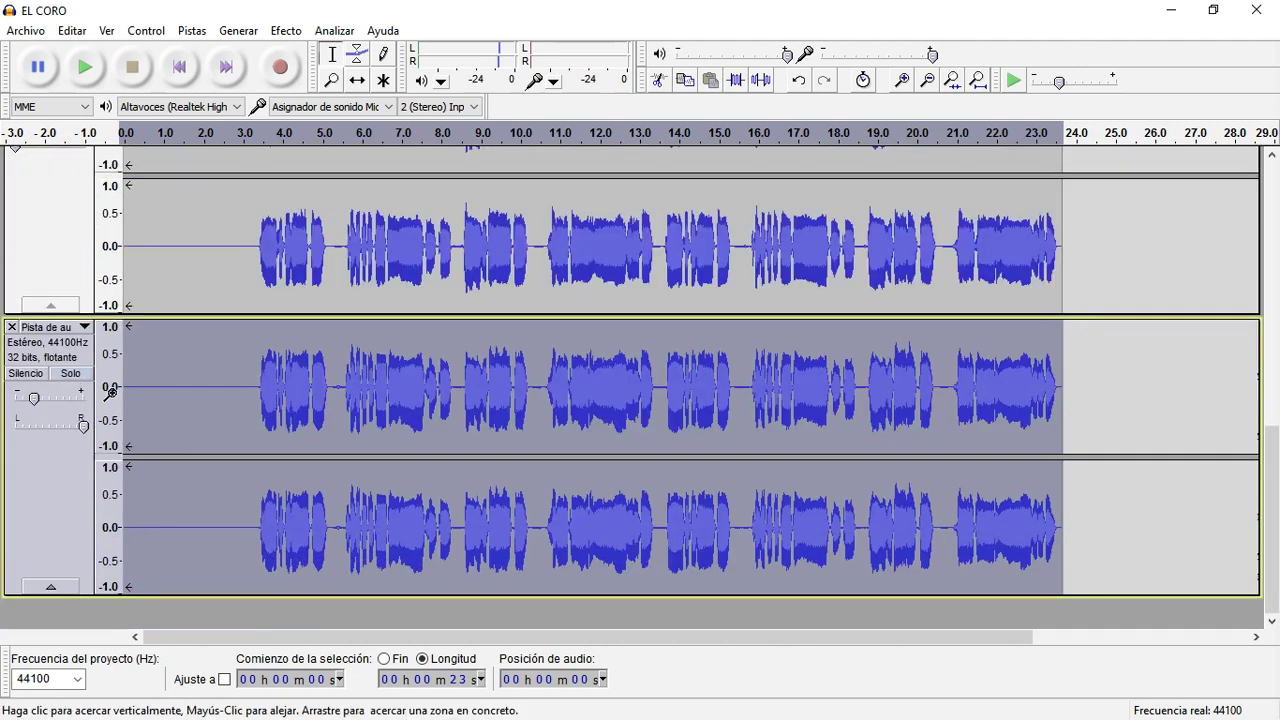
# Step: Play the full mix of backing and vocals from just before the first vocal phrase of the centered track
pyautogui.scroll(1, 471, 480)
pyautogui.scroll(3, 840, 466)
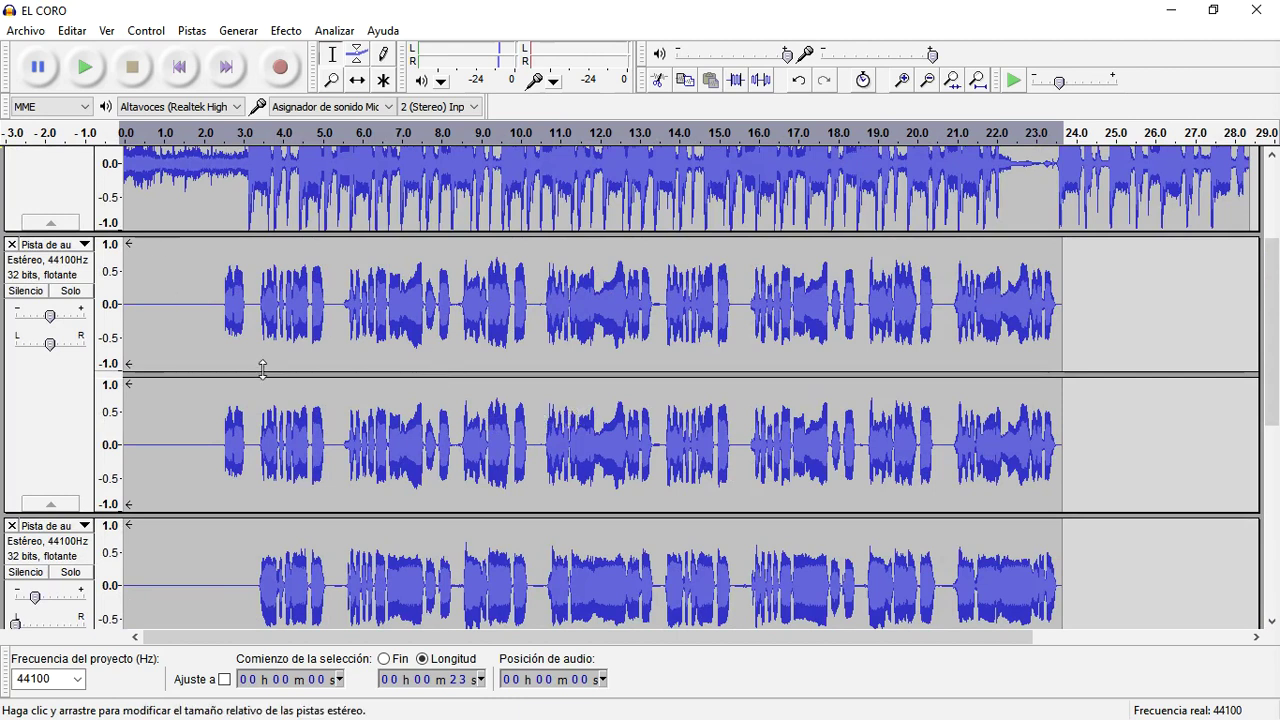
pyautogui.click(224, 340)
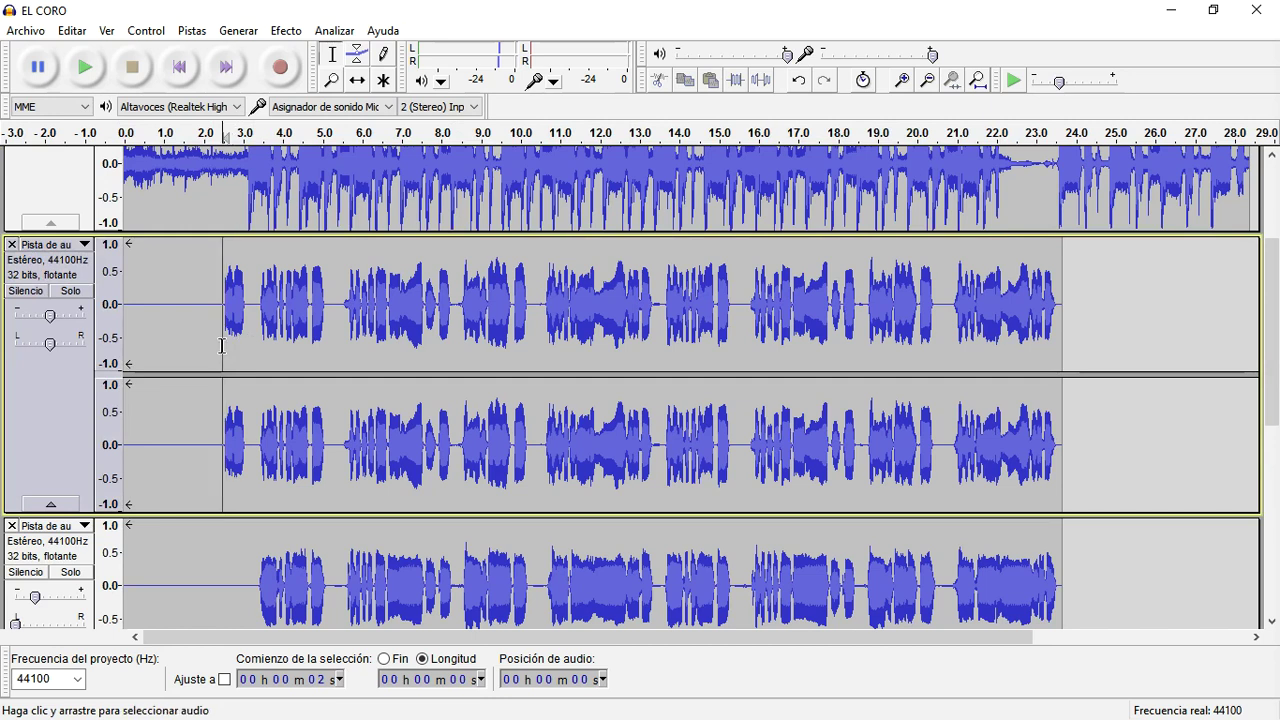
pyautogui.scroll(4, 205, 443)
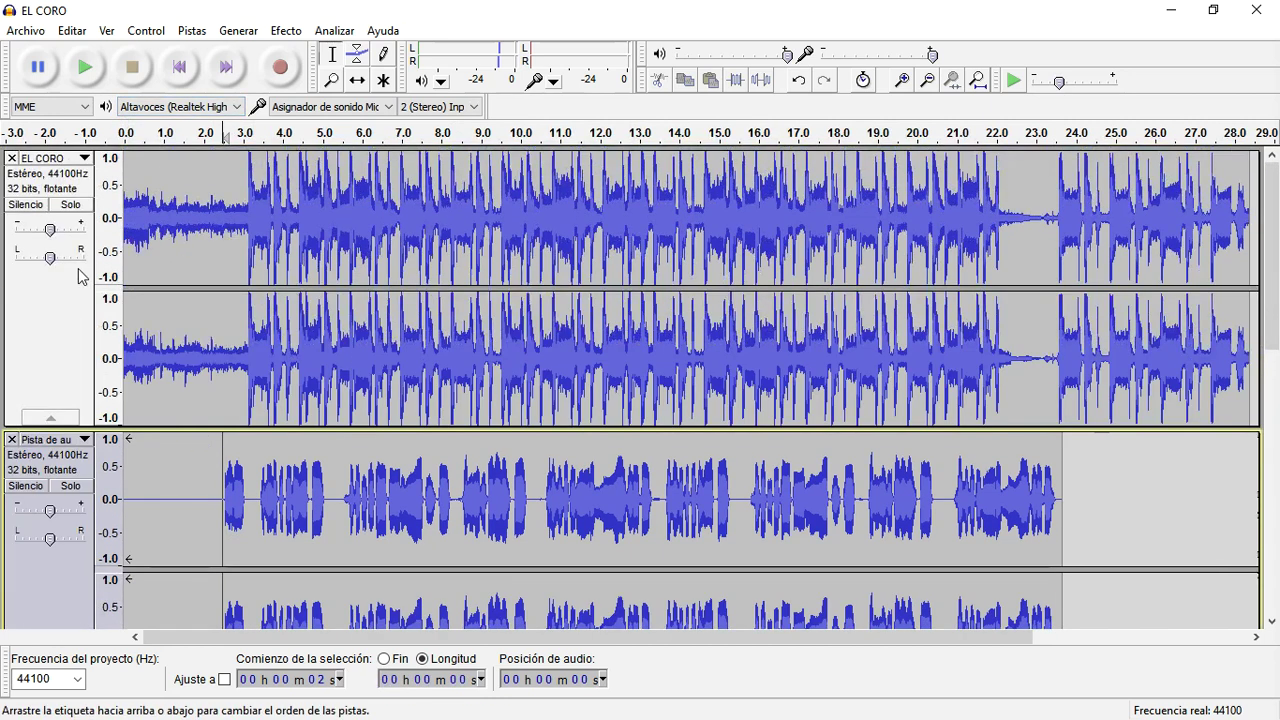
pyautogui.press('space')
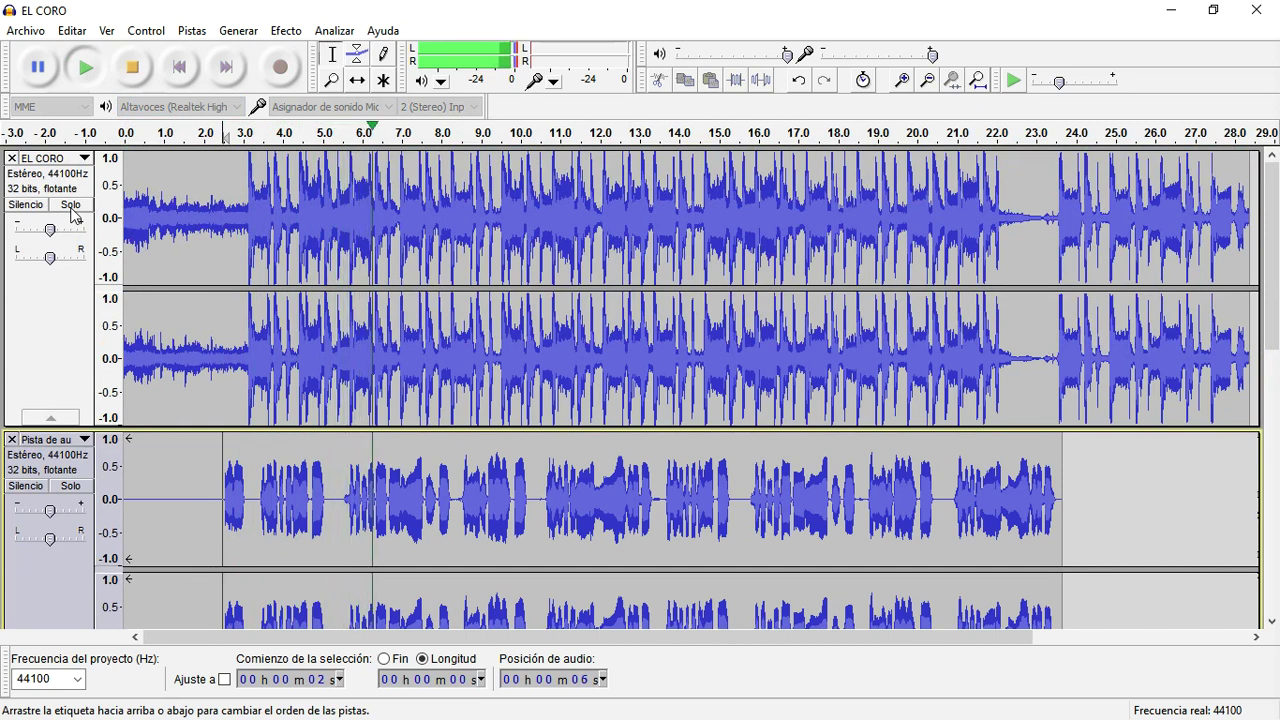
pyautogui.click(59, 206)
pyautogui.click(59, 206)
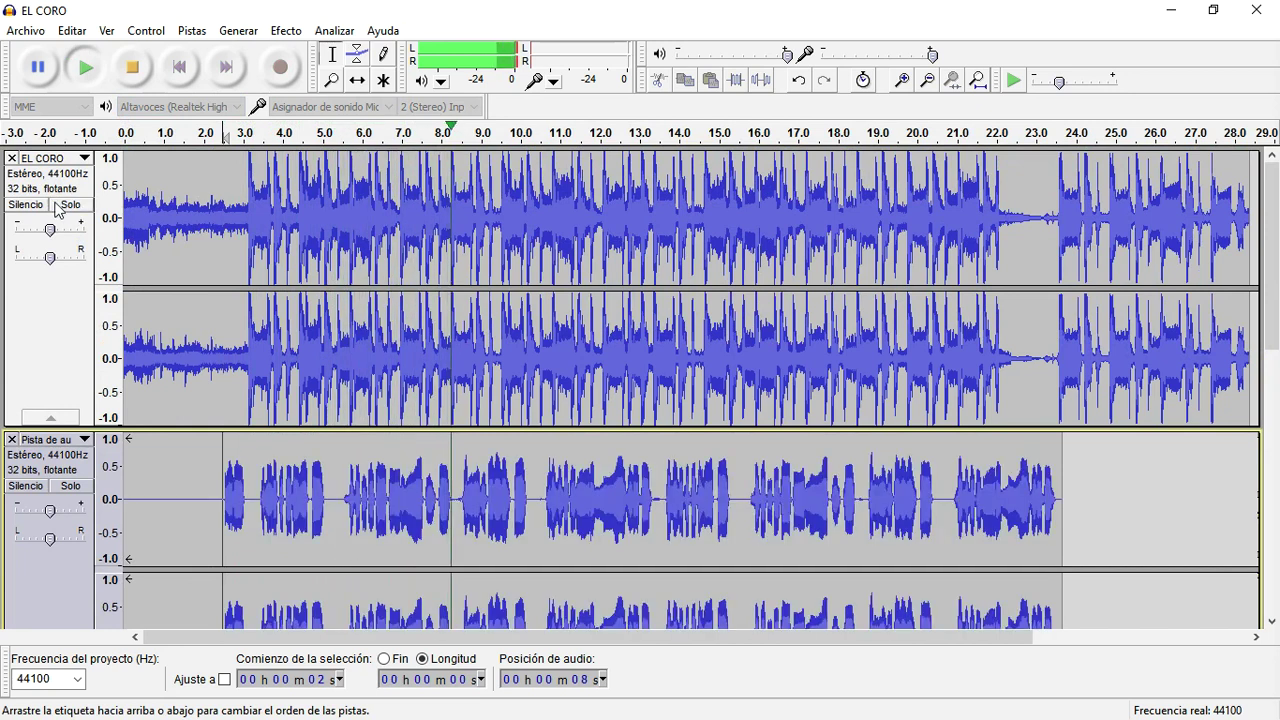
# Step: Mute the EL CORO backing track during playback, listen to the vocals alone, and return to the start
pyautogui.click(36, 208)
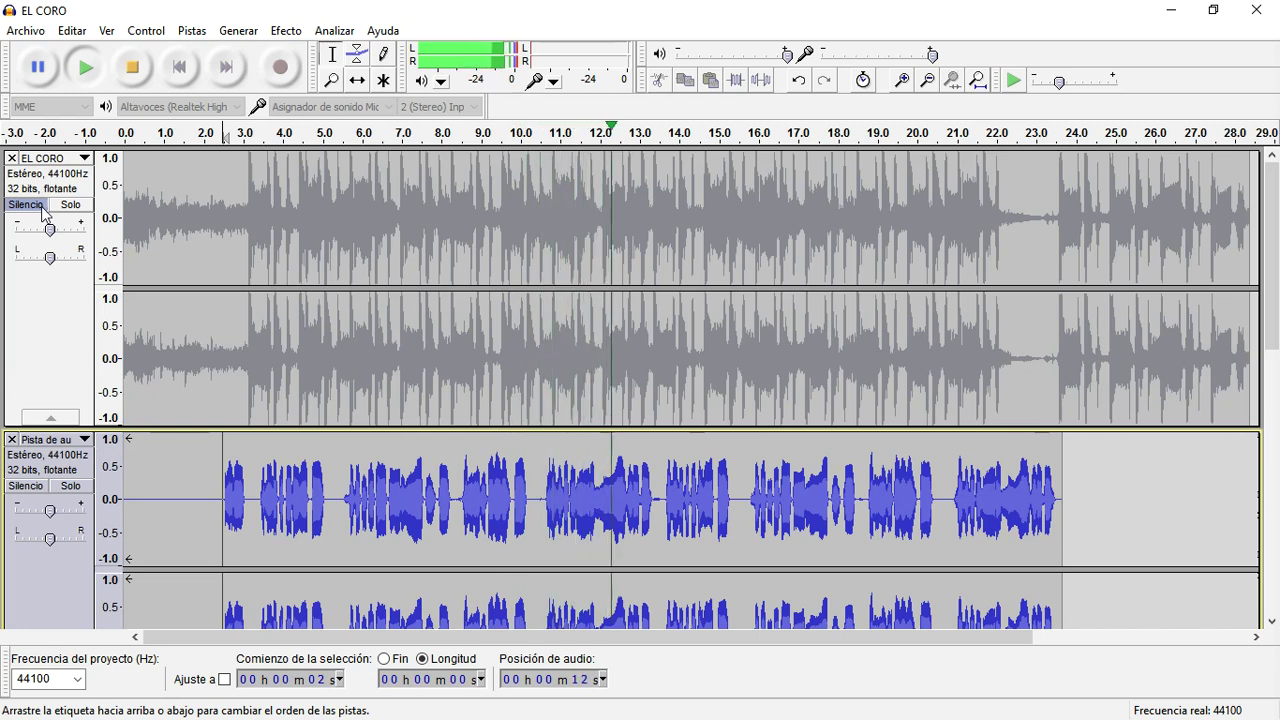
pyautogui.press('space')
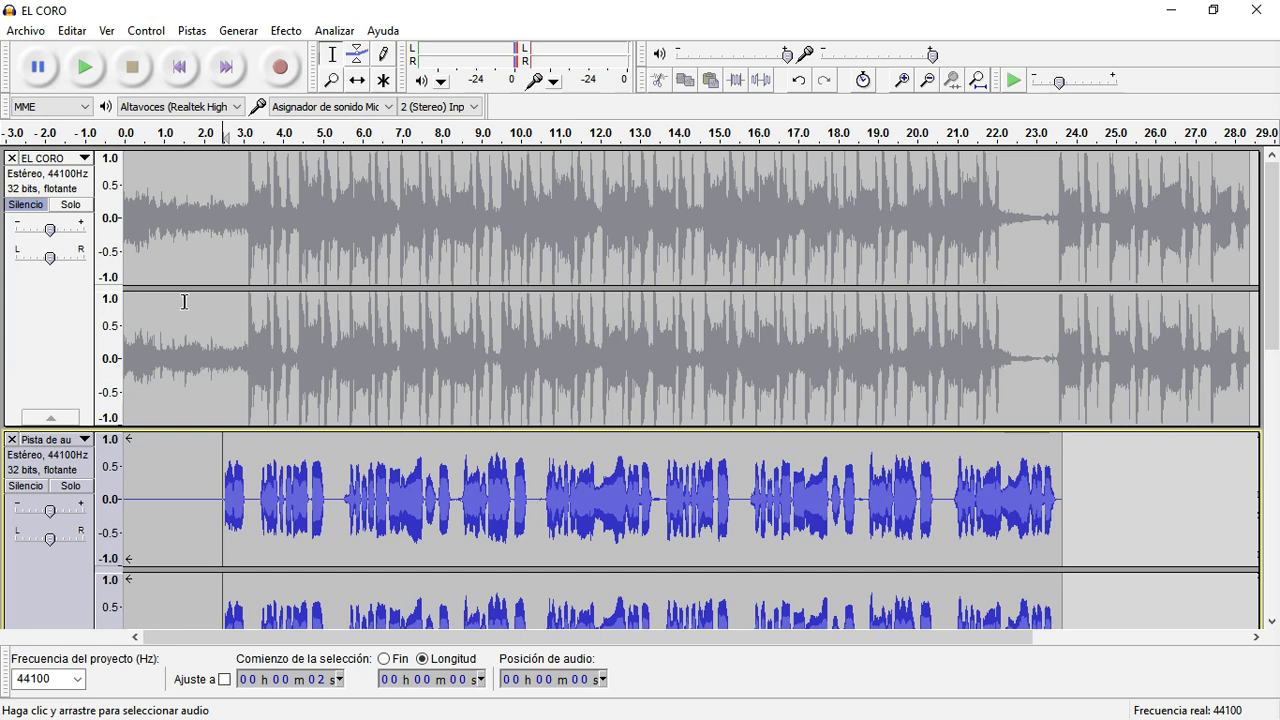
pyautogui.click(180, 67)
# Step: Duplicate the whole centered vocal track
pyautogui.scroll(-3, 311, 466)
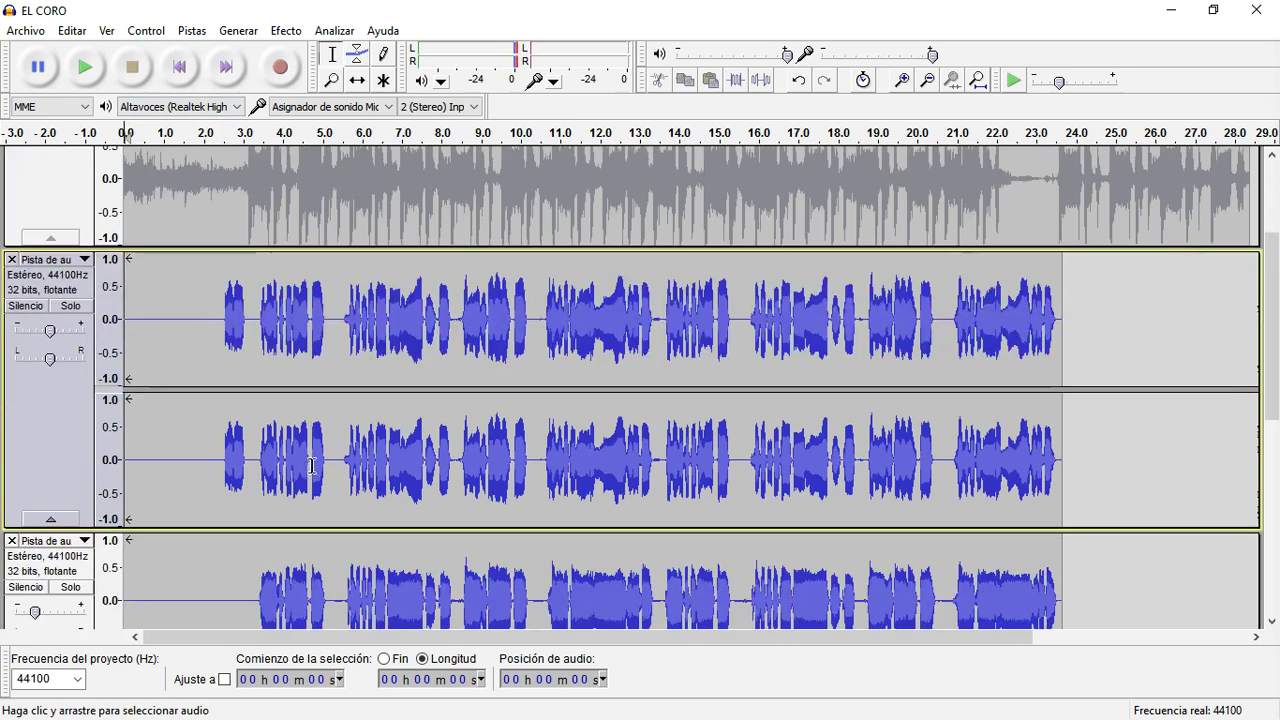
pyautogui.doubleClick(312, 440)
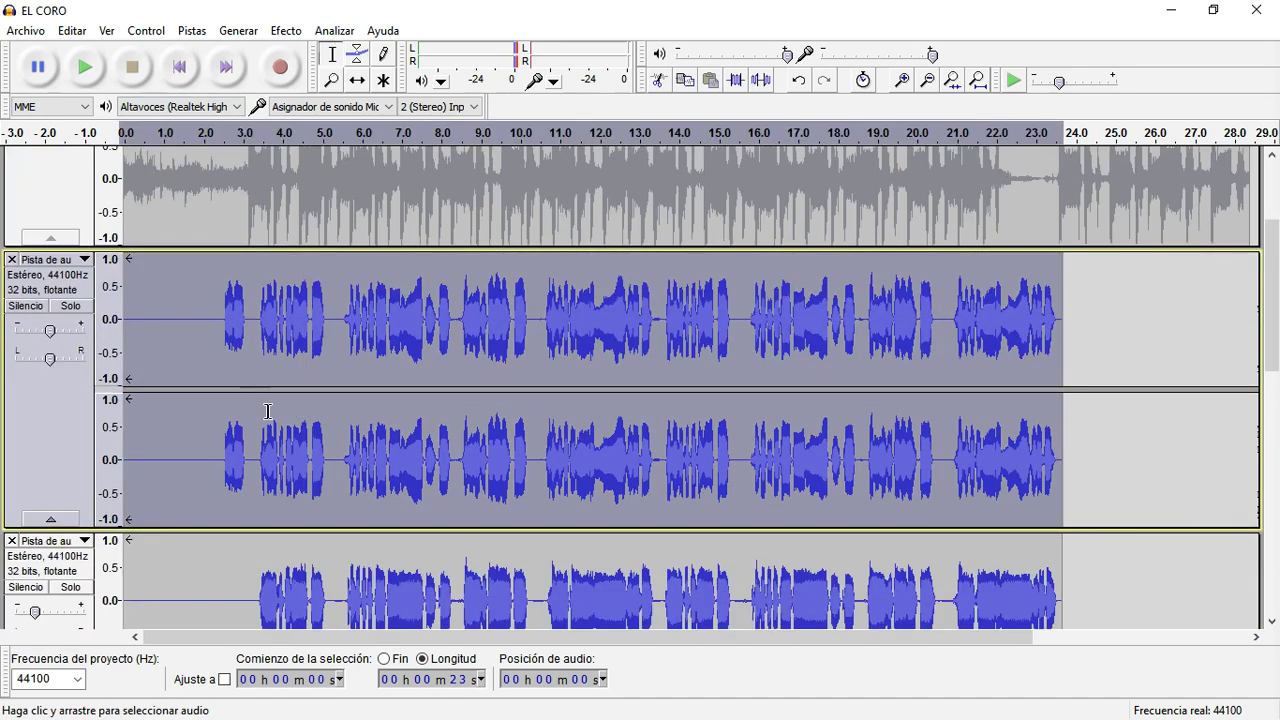
pyautogui.hotkey('ctrl', 'shift', 'Down')
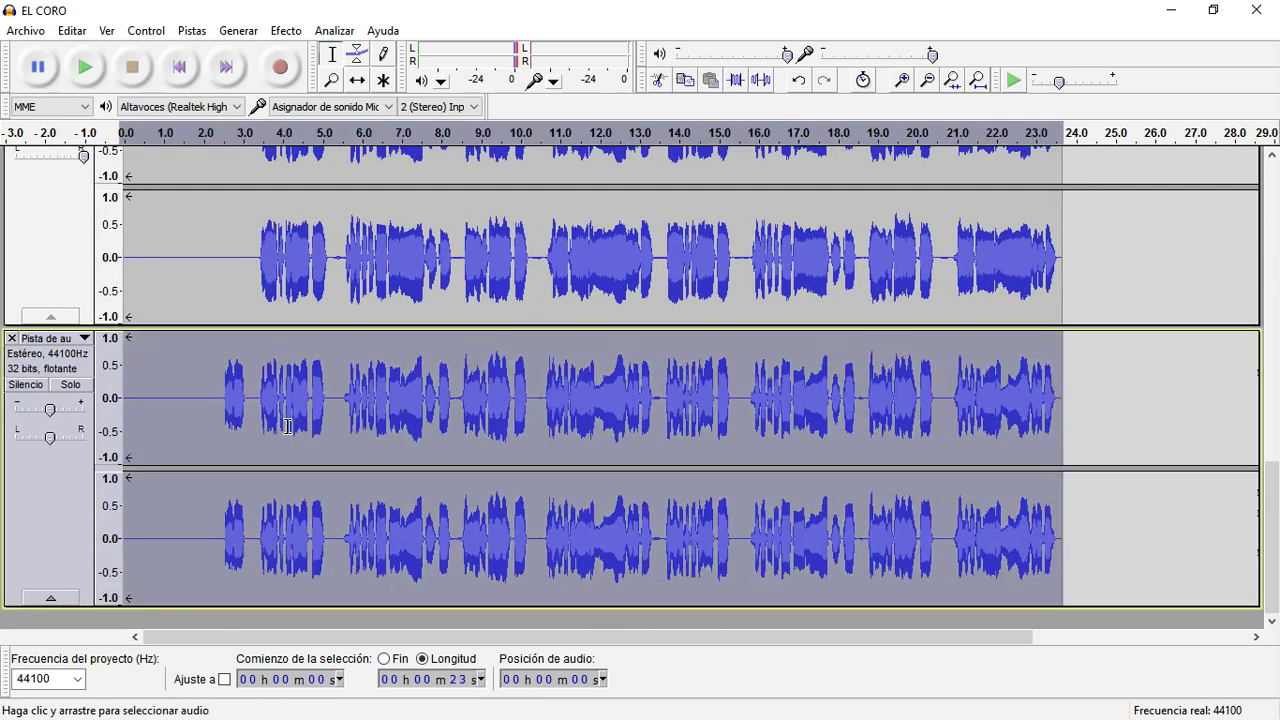
# Step: Apply GVerb to the duplicated vocal with room size 50.0 m, reverb time 7.575 s, damping 0.5, dry signal -70 dB and tail level -17.5 dB
pyautogui.click(287, 31)
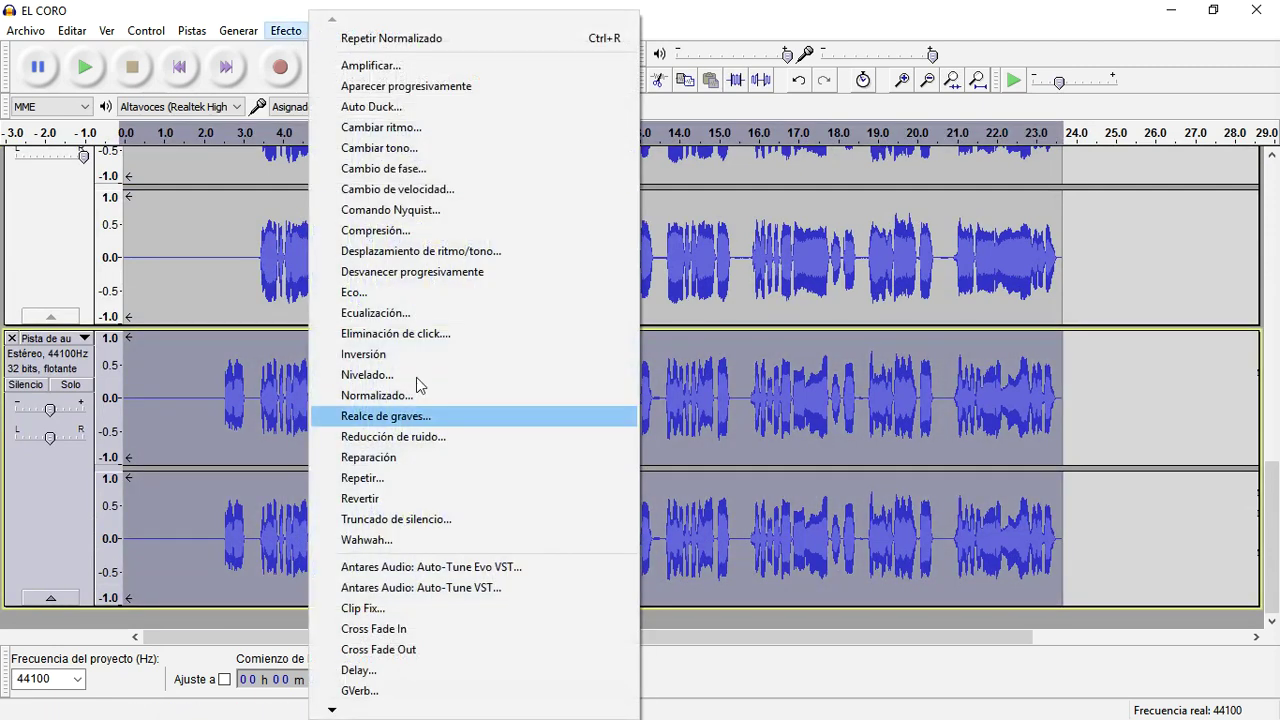
pyautogui.click(405, 692)
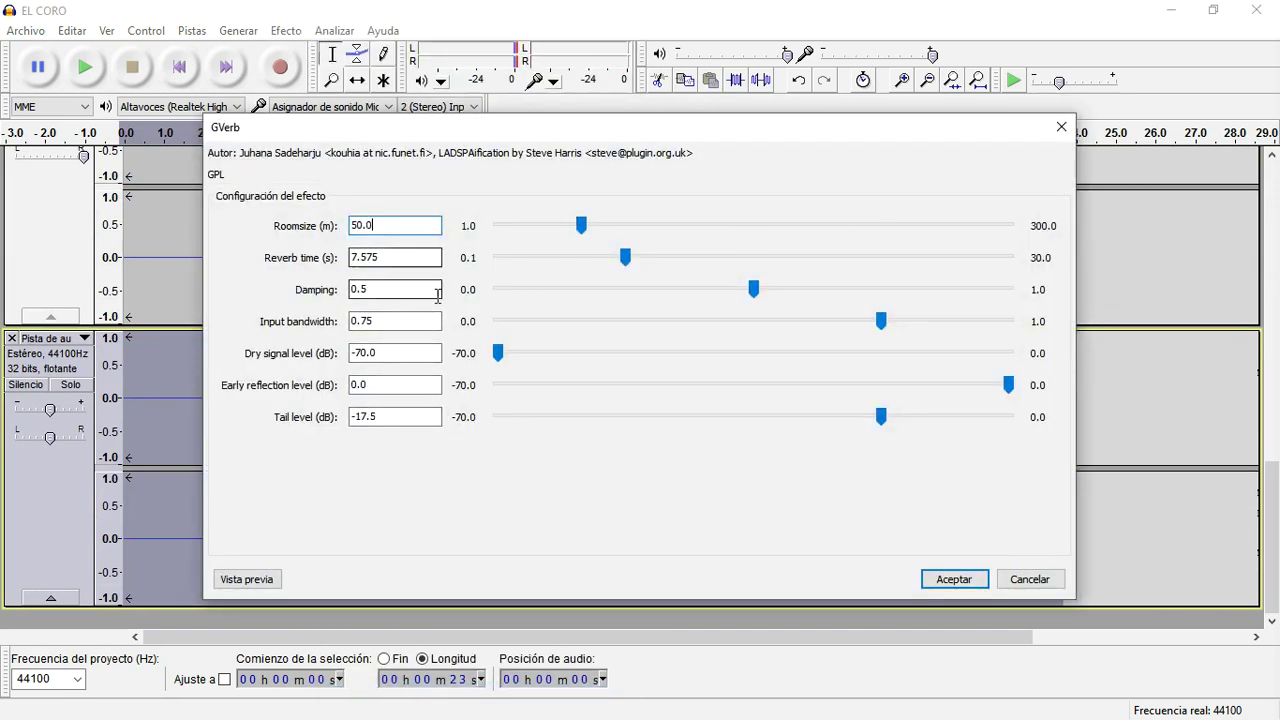
pyautogui.click(955, 580)
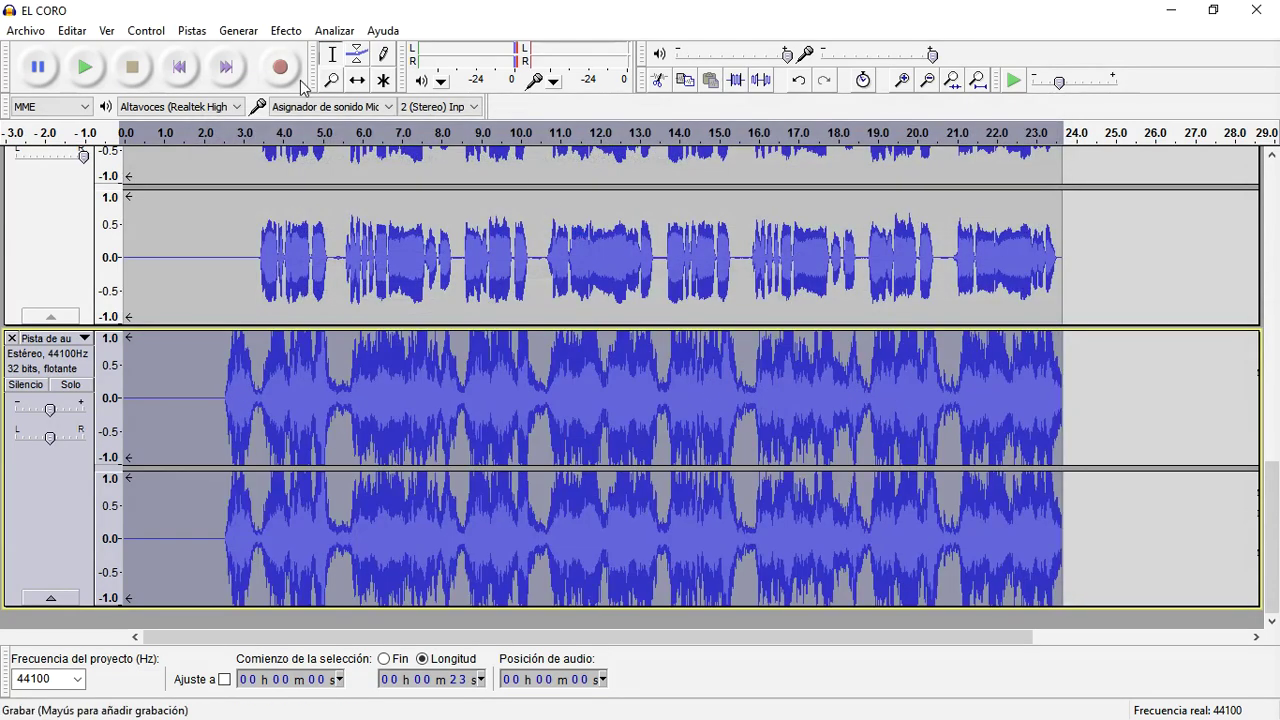
# Step: Amplify the reverberated vocal track with the proposed level and return the cursor to the start
pyautogui.click(292, 34)
pyautogui.click(370, 65)
pyautogui.press('Return')
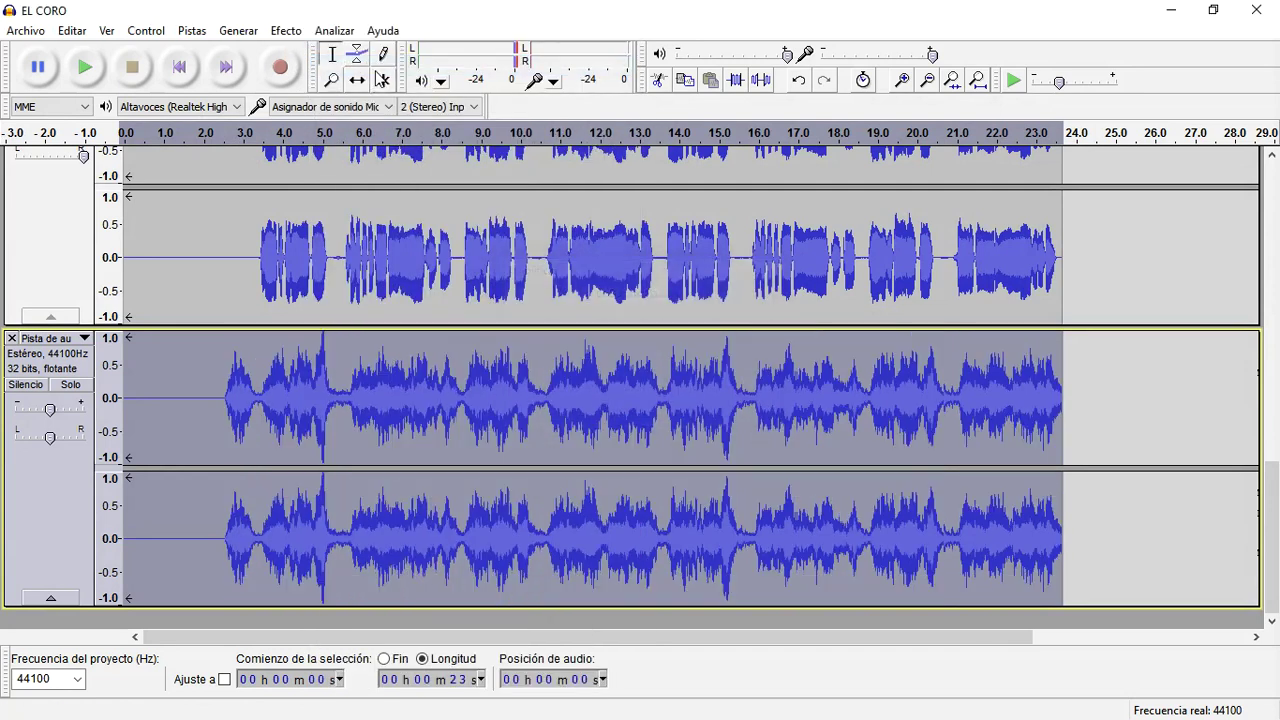
pyautogui.click(186, 72)
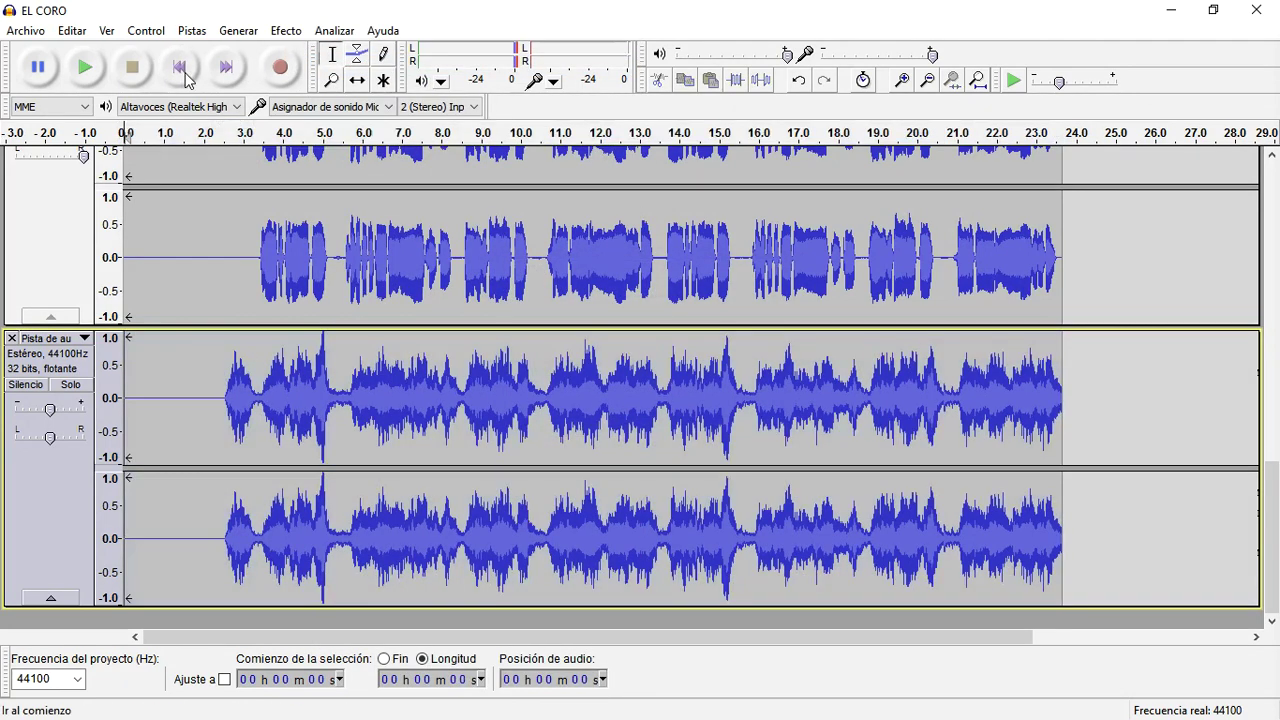
# Step: Lower the gain of the reverberated vocal track and solo it
pyautogui.doubleClick(53, 420)
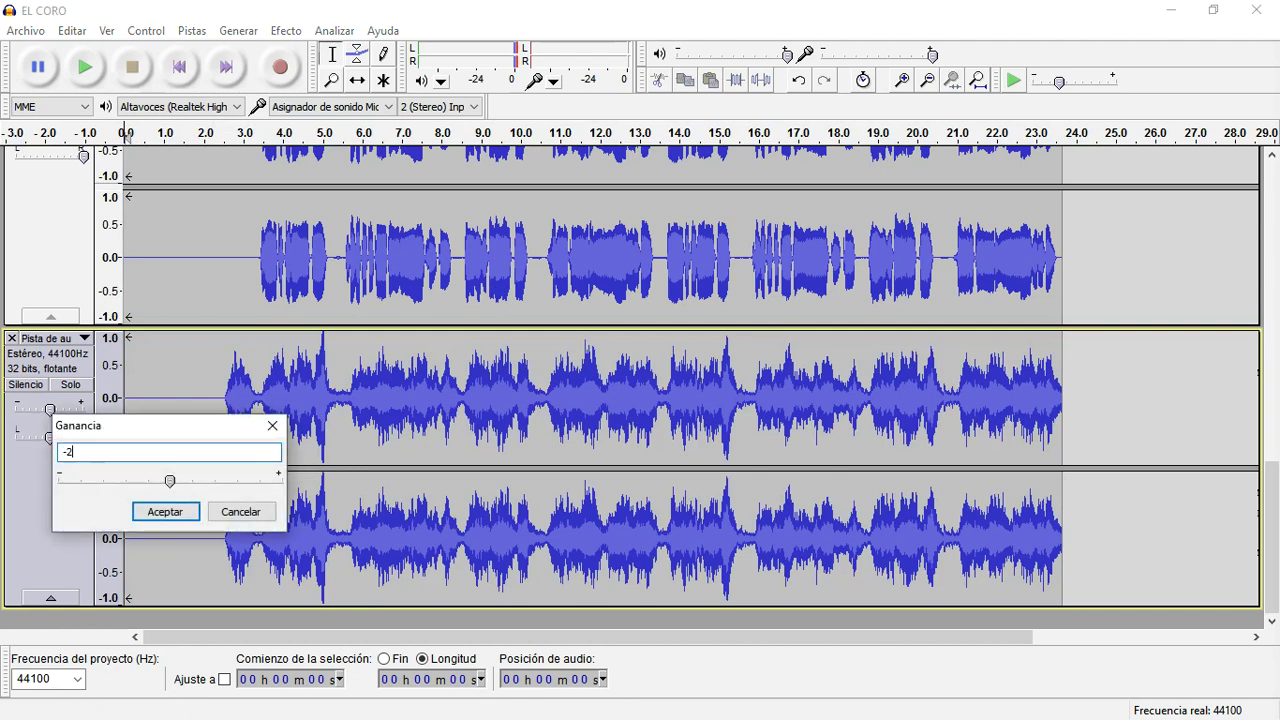
pyautogui.press('Return')
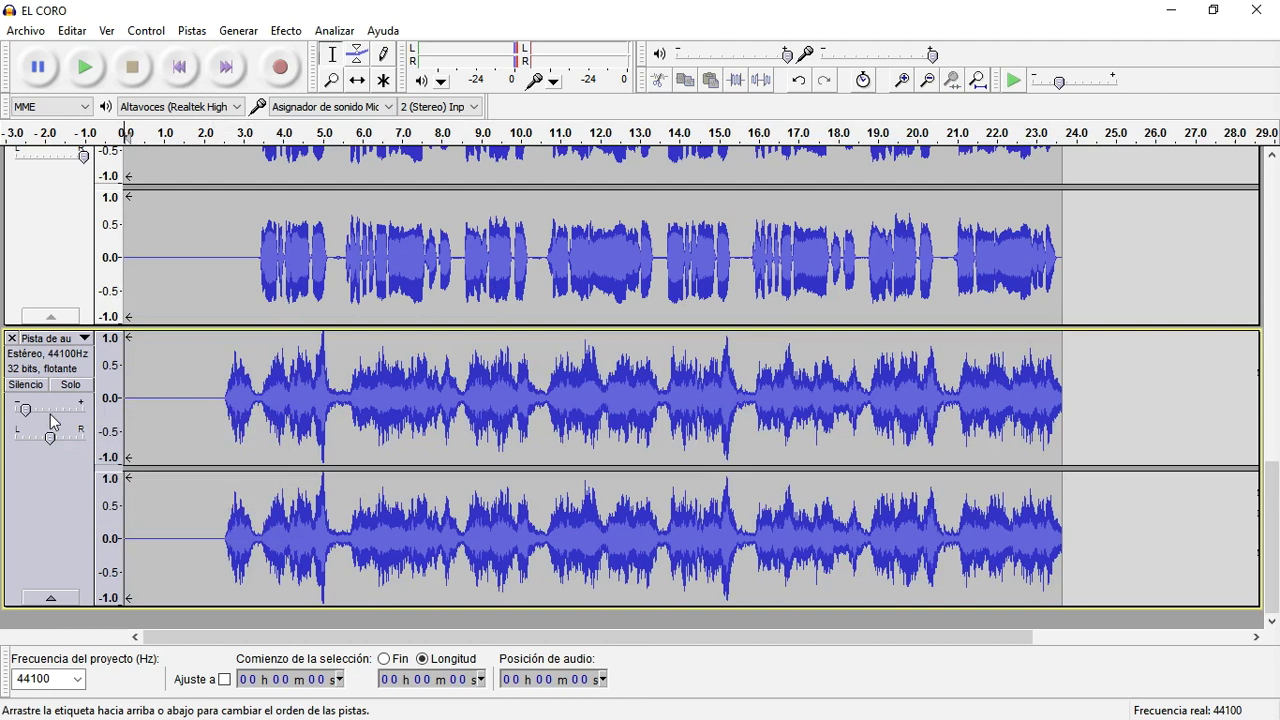
pyautogui.click(71, 389)
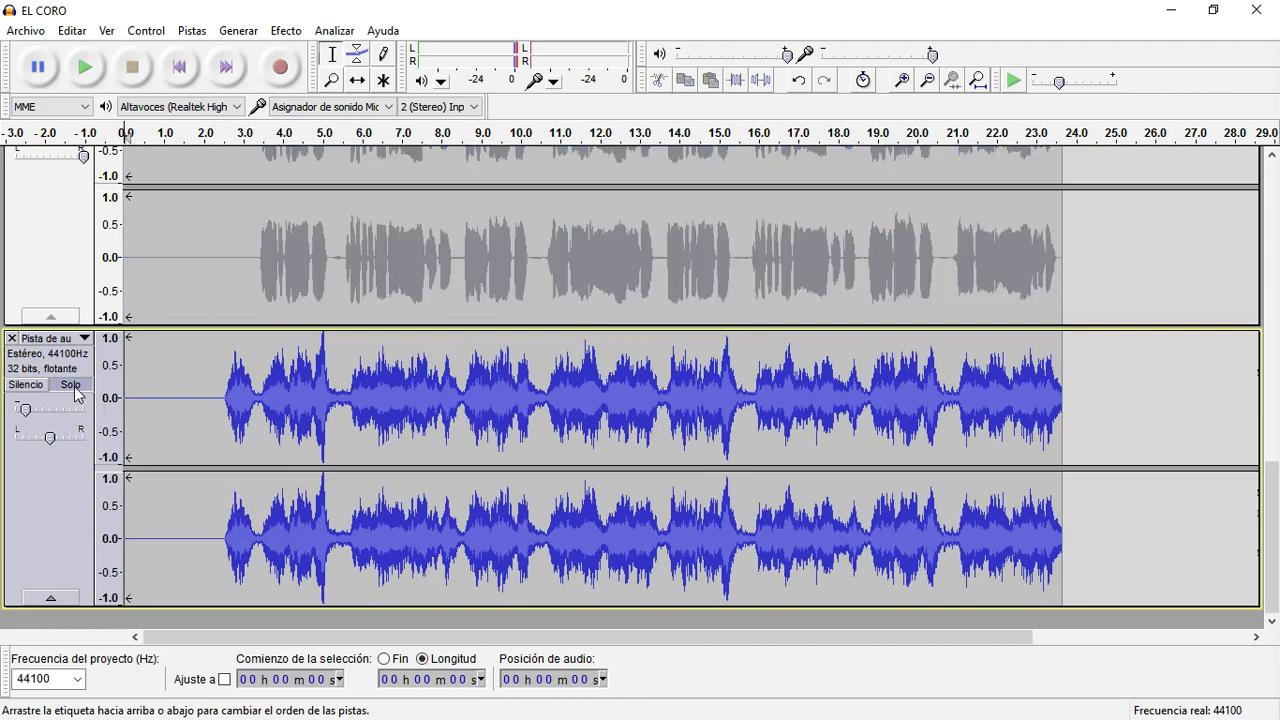
# Step: Set the reverberated vocal track's gain to -10 dB and play it from just before its first phrase
pyautogui.doubleClick(24, 411)
pyautogui.write('-')
pyautogui.write('8')
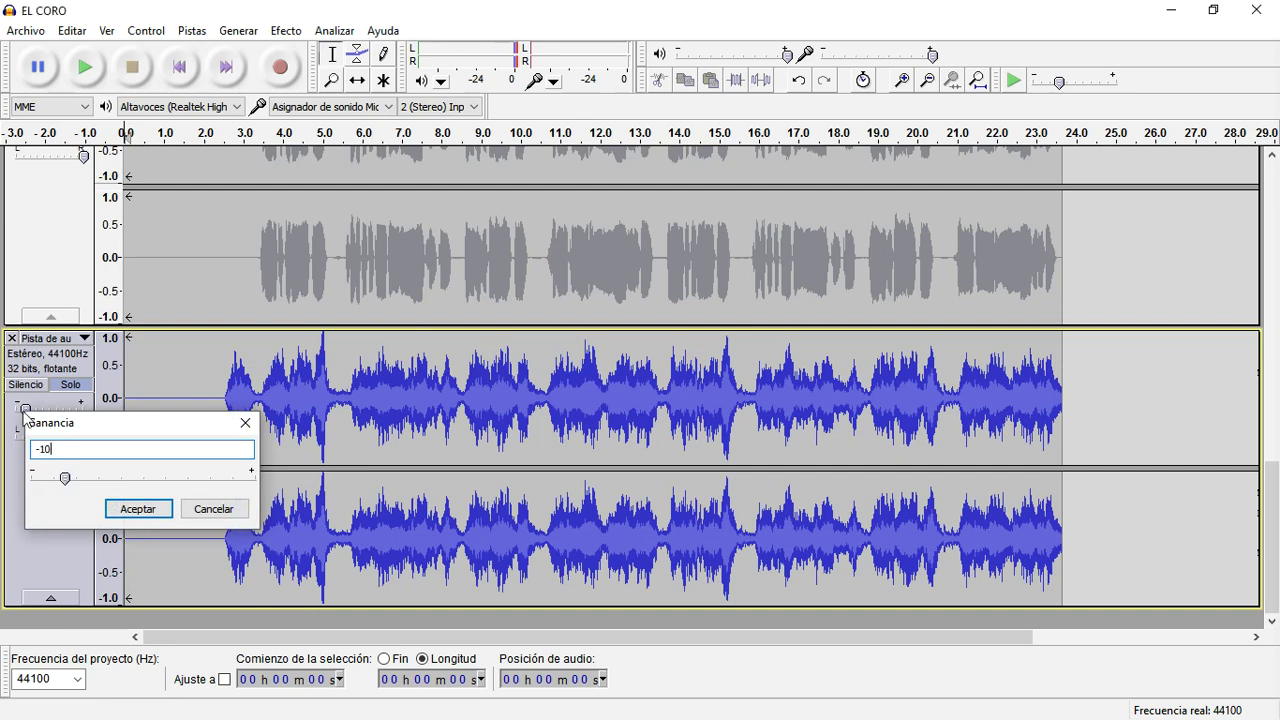
pyautogui.press('Return')
pyautogui.click(221, 405)
pyautogui.press('space')
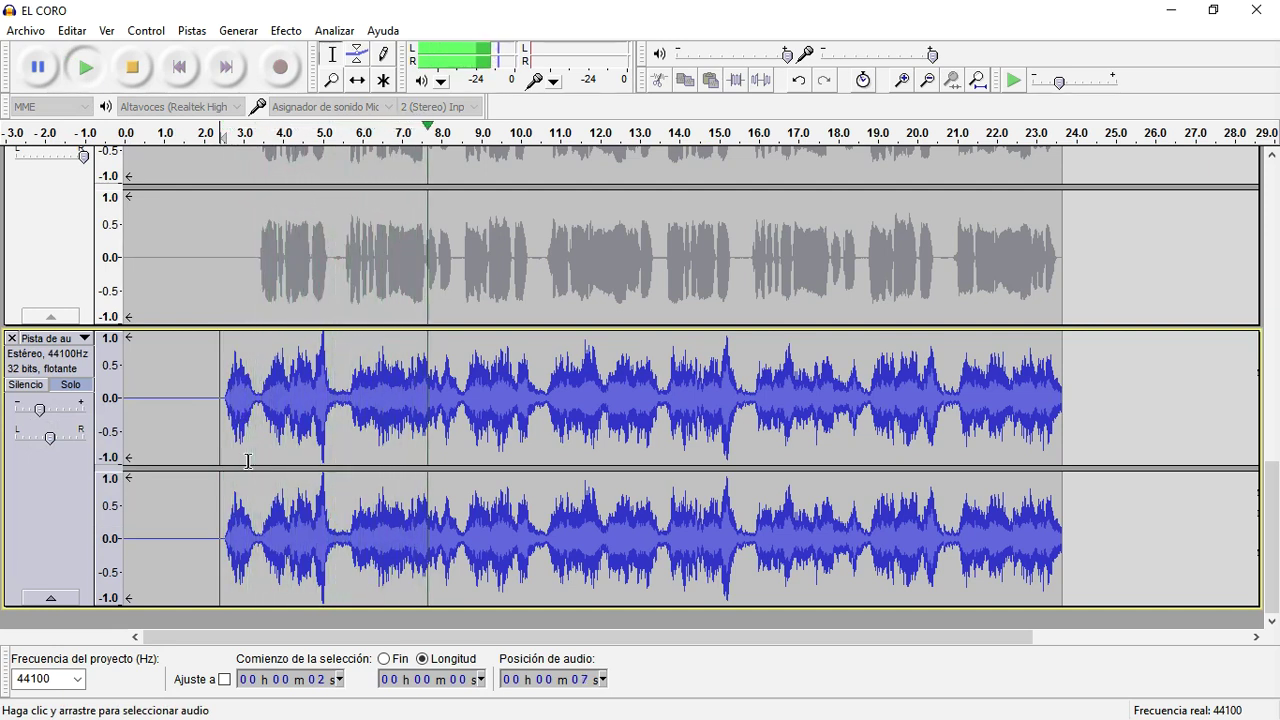
pyautogui.press('space')
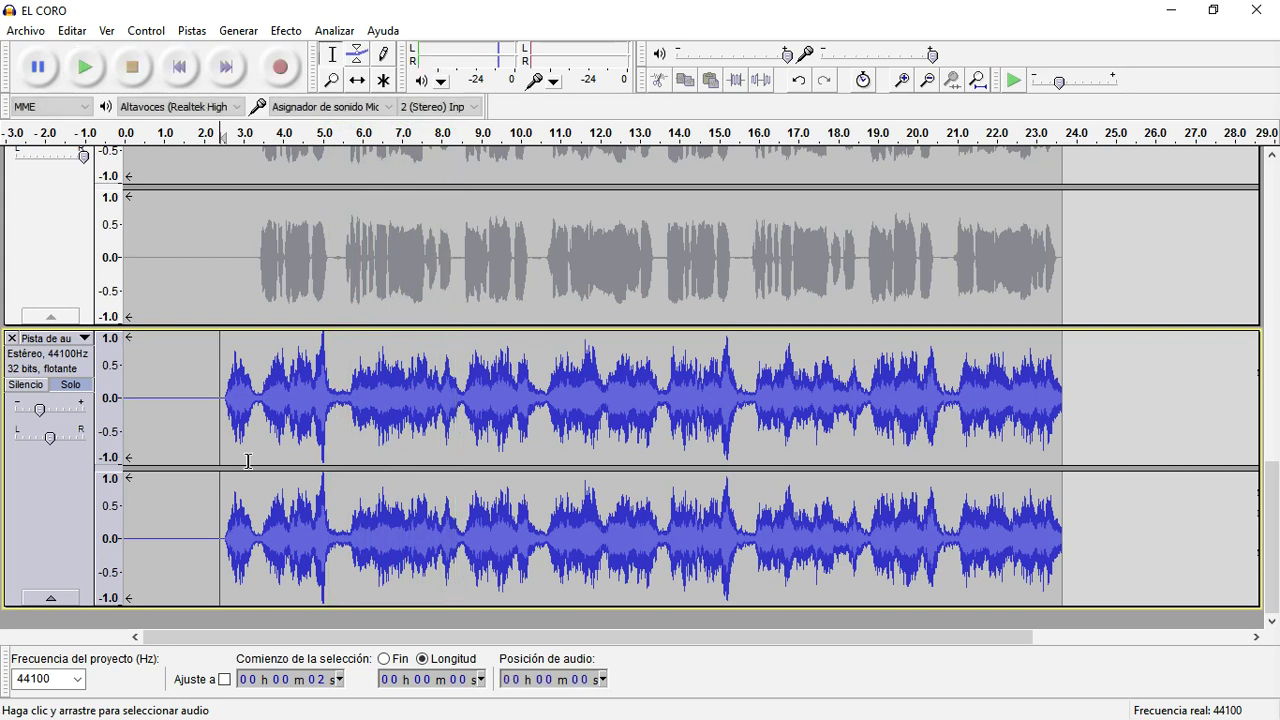
# Step: Lower the reverberated vocal track's gain again and play it soloed from the same point
pyautogui.doubleClick(43, 411)
pyautogui.write('-')
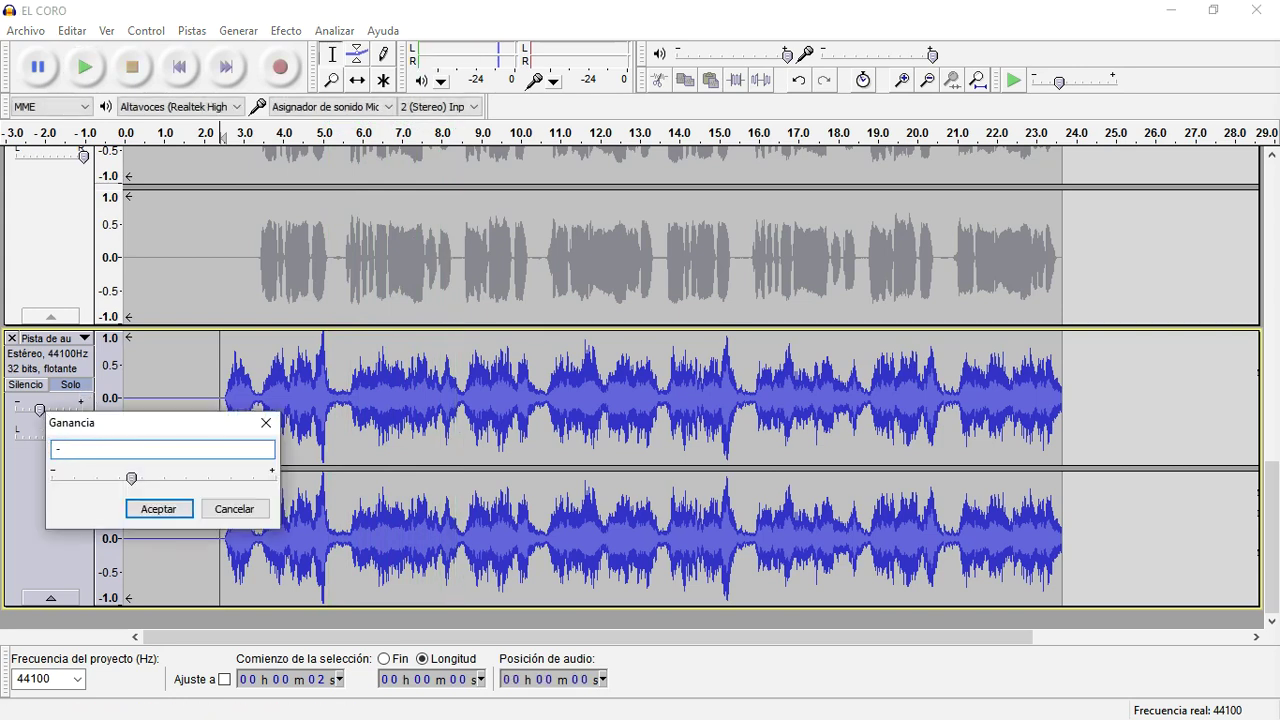
pyautogui.press('Return')
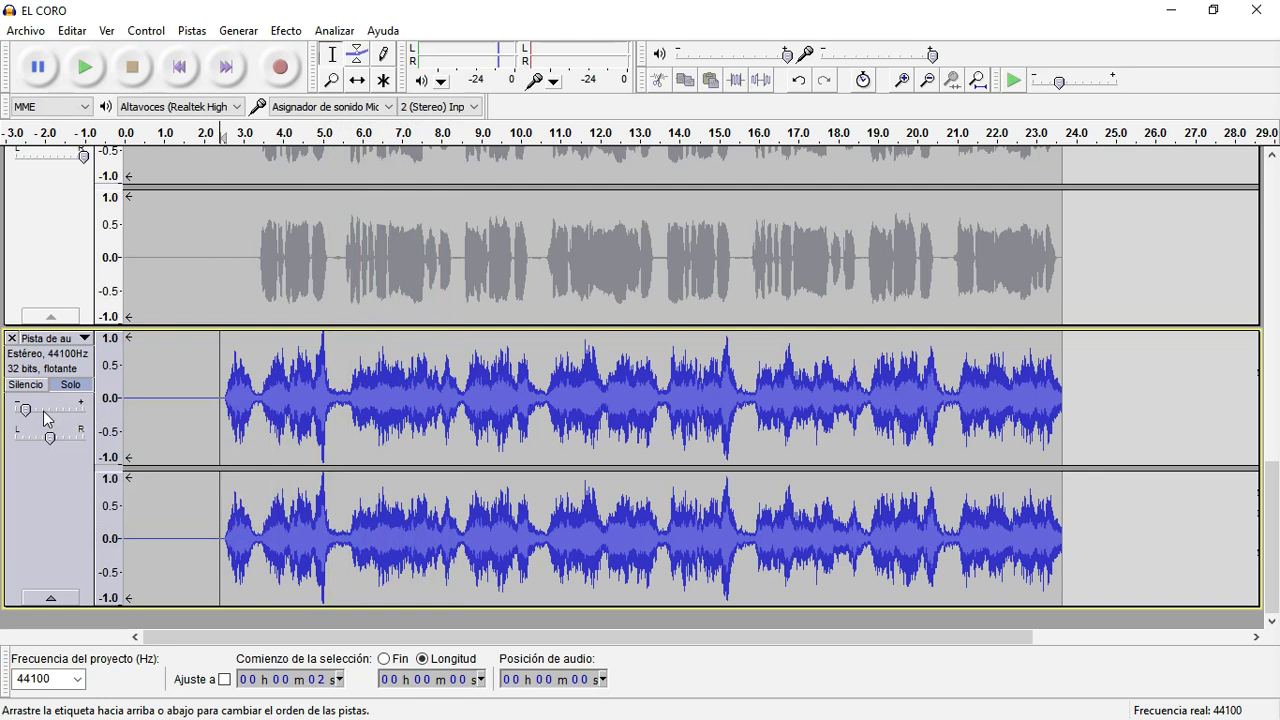
pyautogui.press('space')
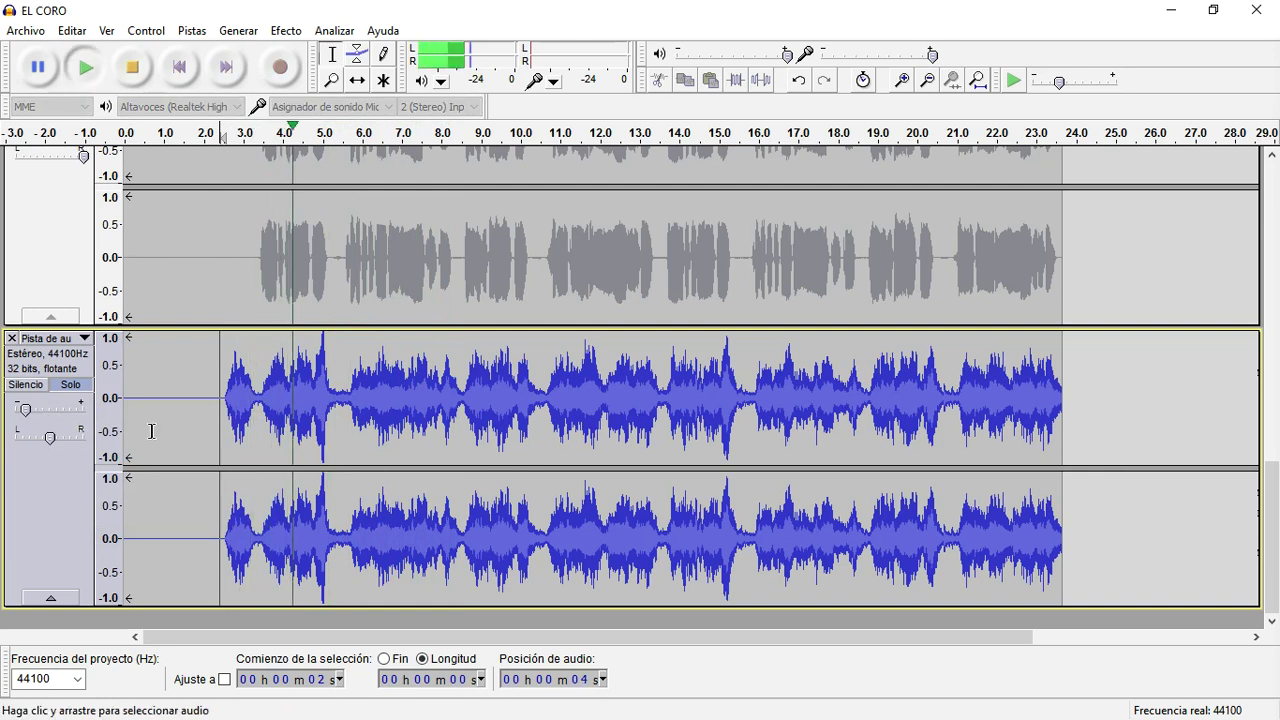
pyautogui.press('space')
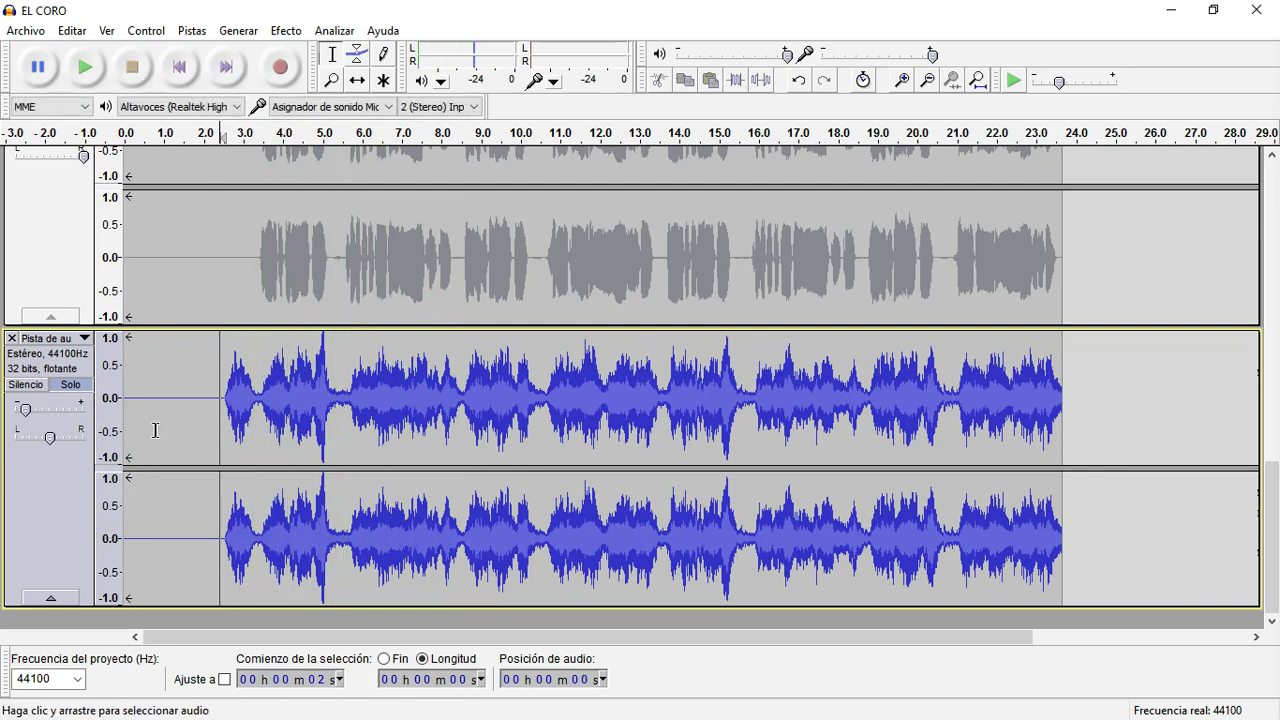
# Step: Solo the centered vocal together with the reverberated duplicate and play both from just before the first phrase
pyautogui.scroll(8, 152, 431)
pyautogui.scroll(2, 108, 383)
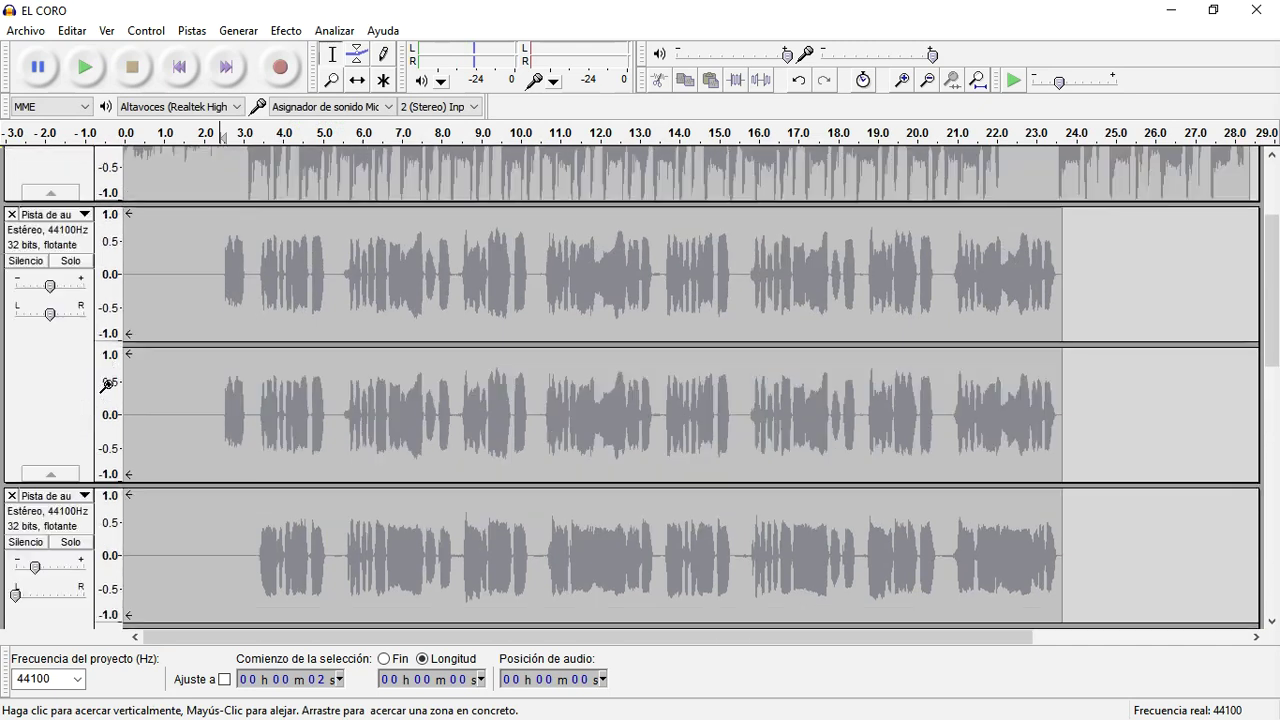
pyautogui.click(70, 321)
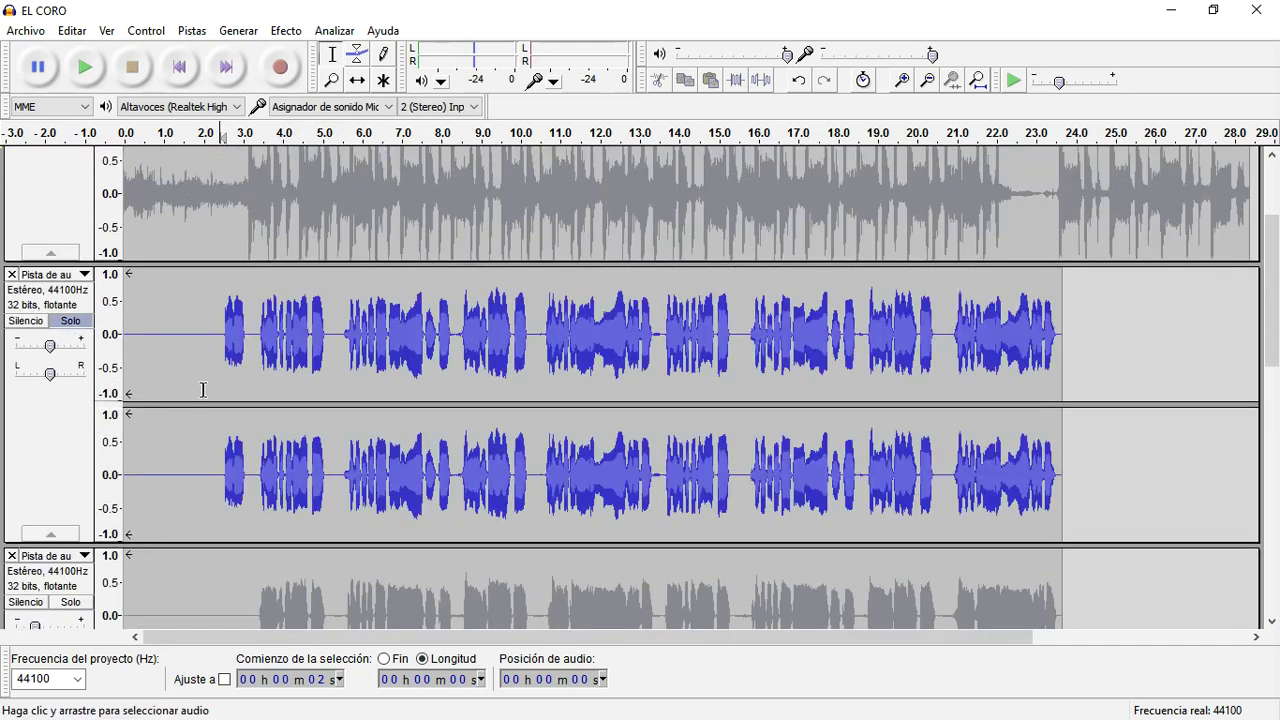
pyautogui.click(221, 365)
pyautogui.press('space')
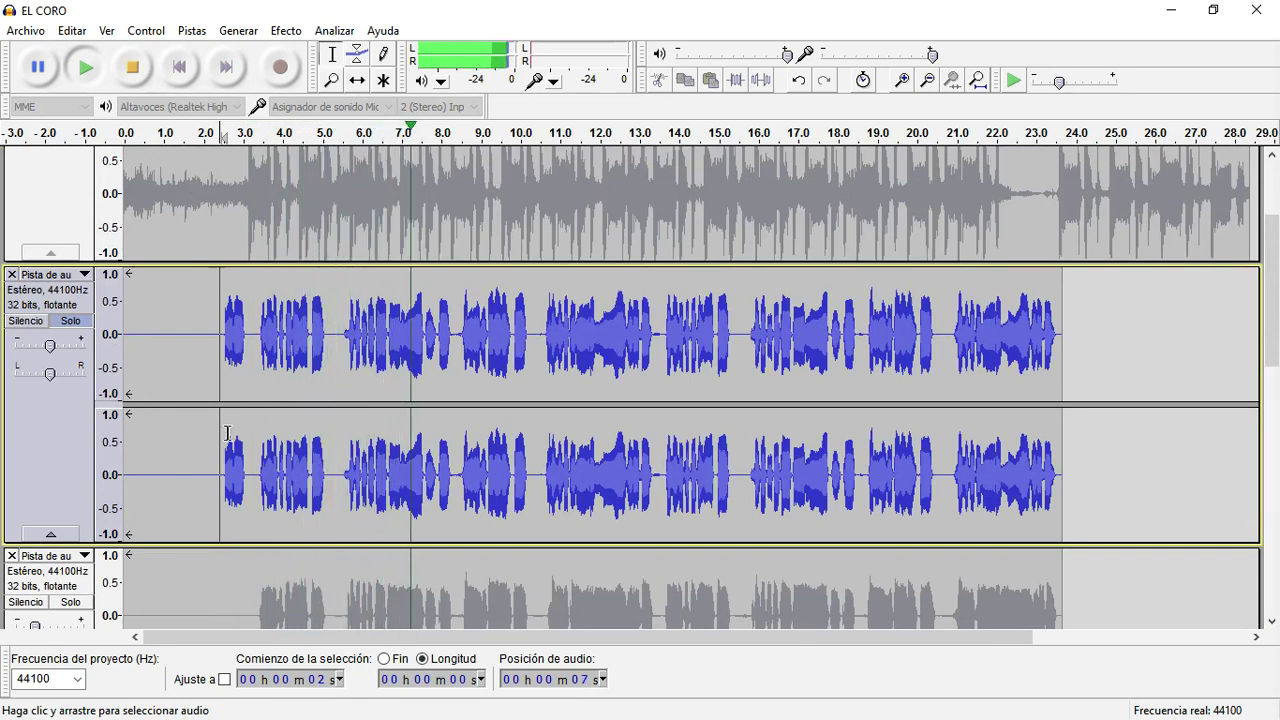
pyautogui.press('space')
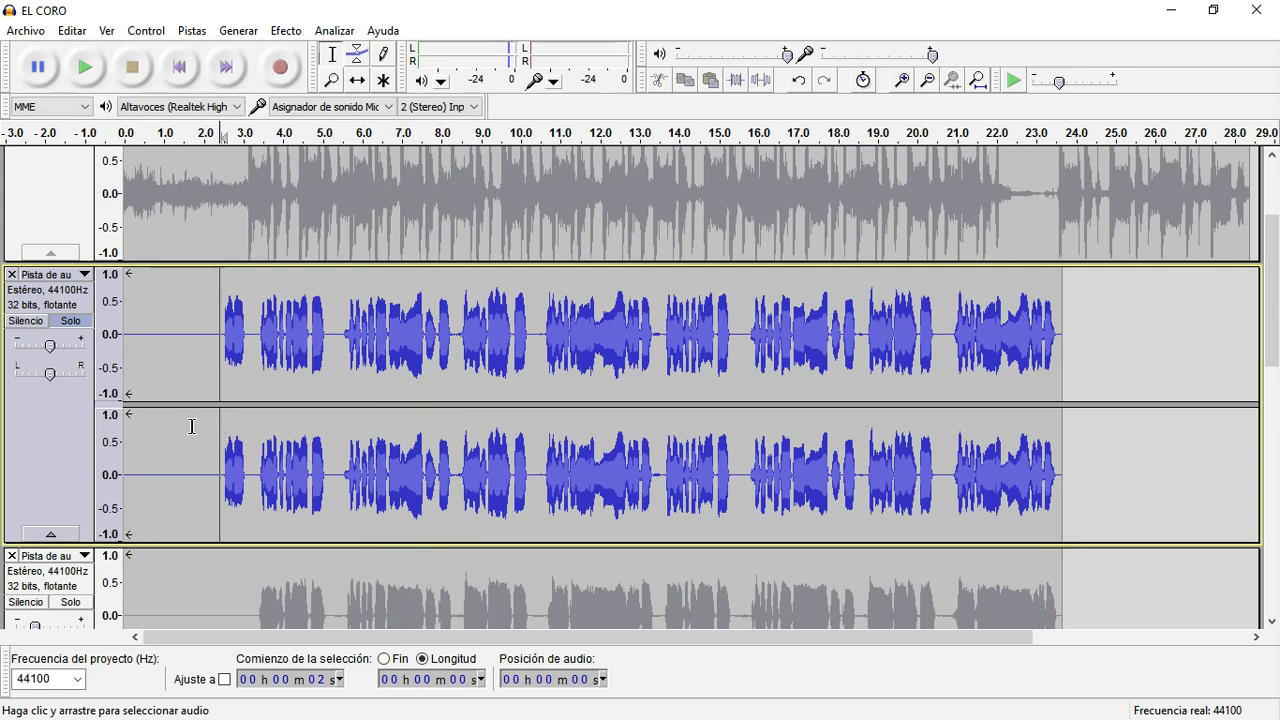
# Step: Turn off solo on the centered vocal and the reverberated vocal tracks
pyautogui.click(92, 331)
pyautogui.scroll(-5, 155, 373)
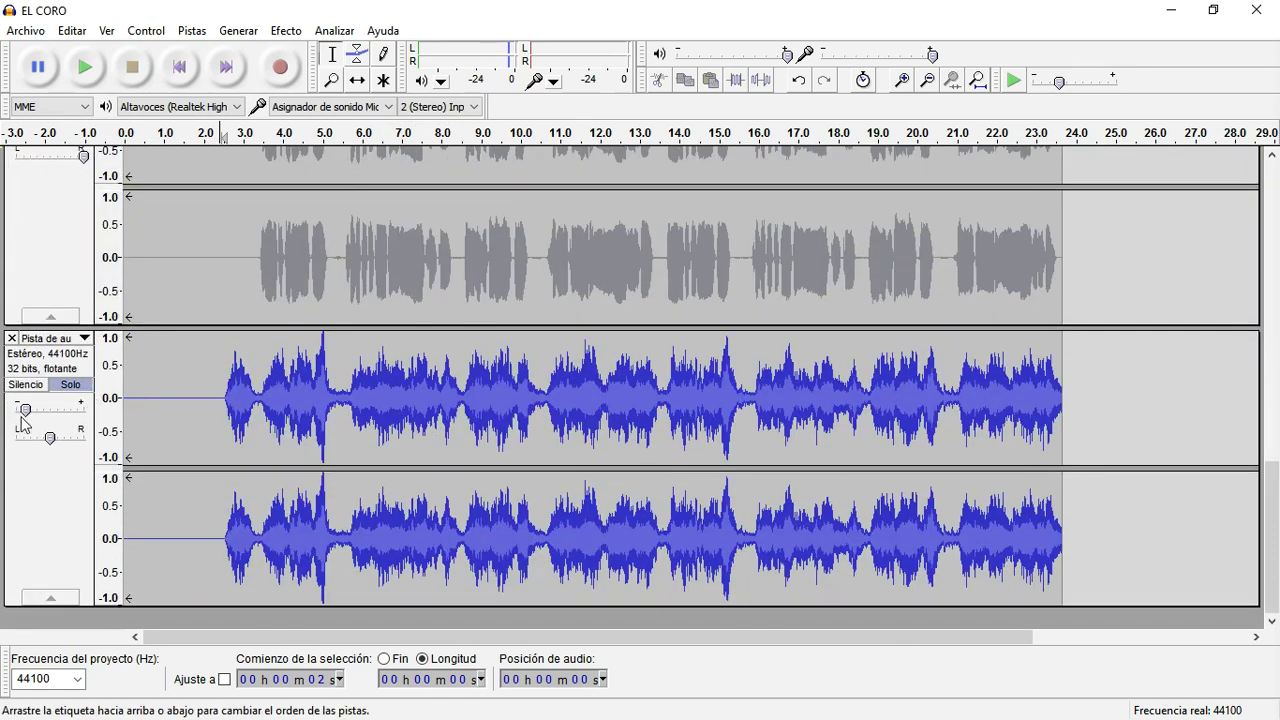
pyautogui.click(67, 387)
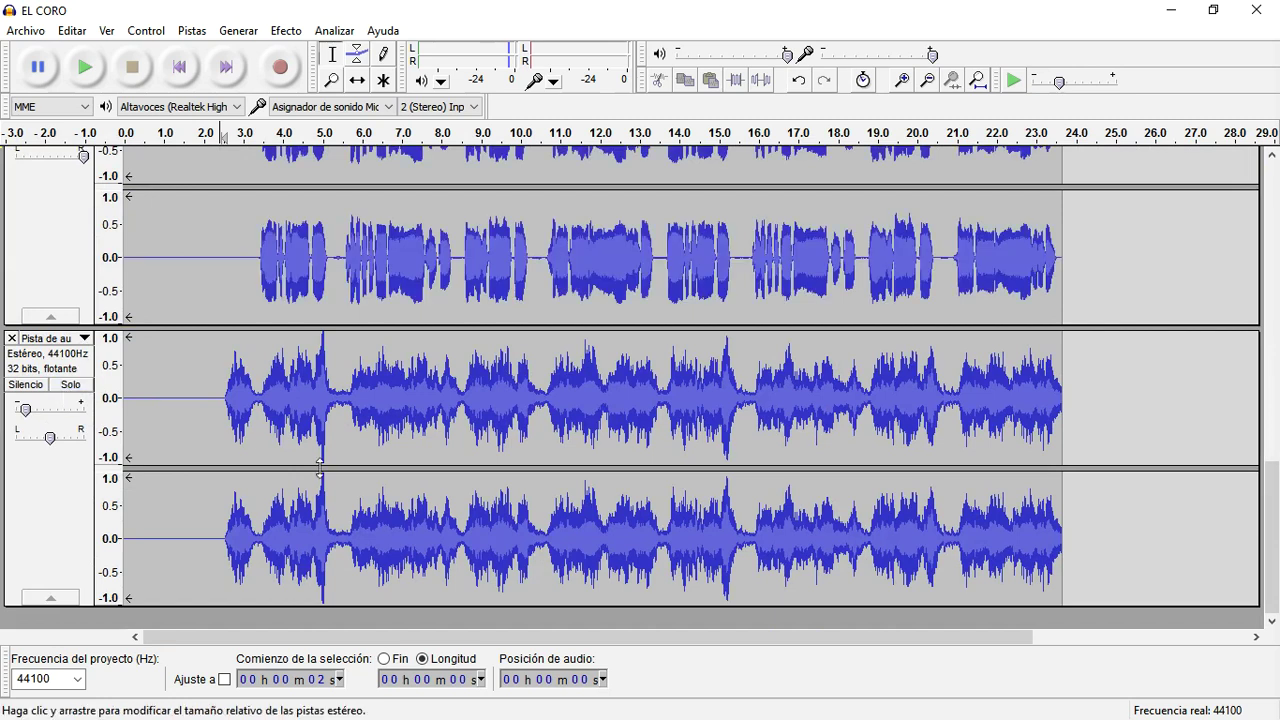
# Step: Unmute the EL CORO backing track and return the cursor to the start
pyautogui.scroll(5, 316, 465)
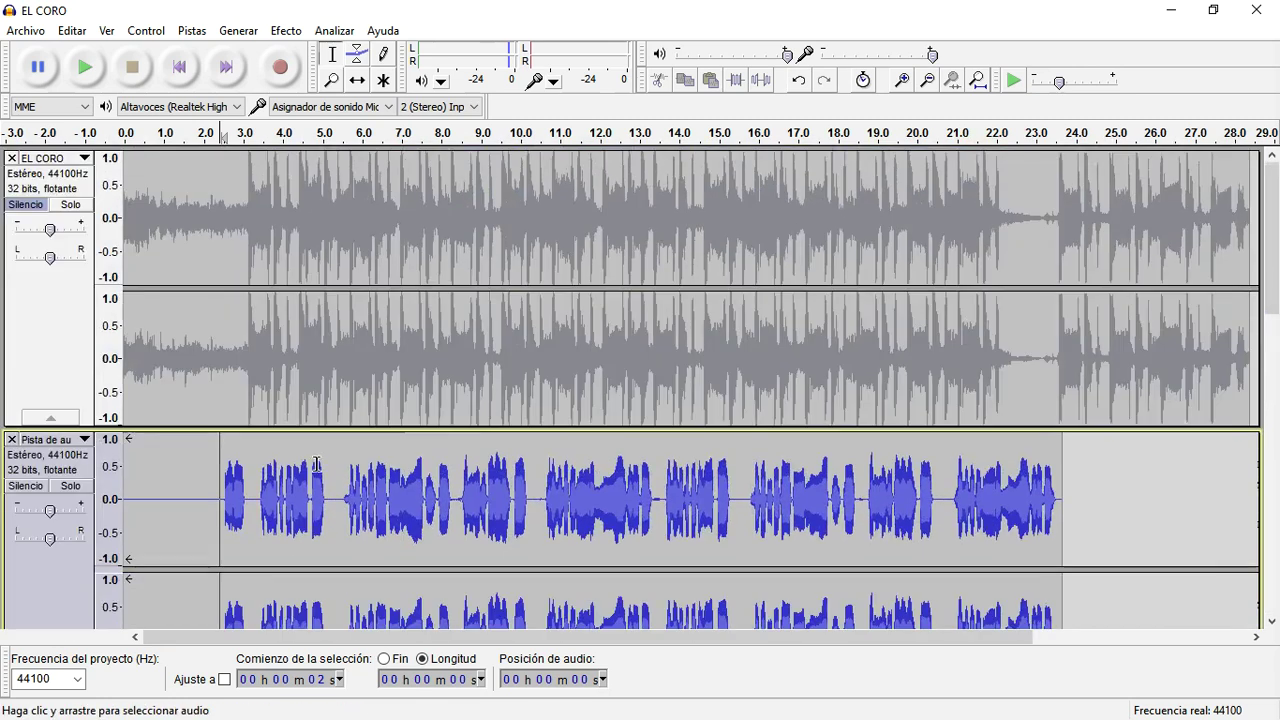
pyautogui.click(34, 207)
pyautogui.click(178, 68)
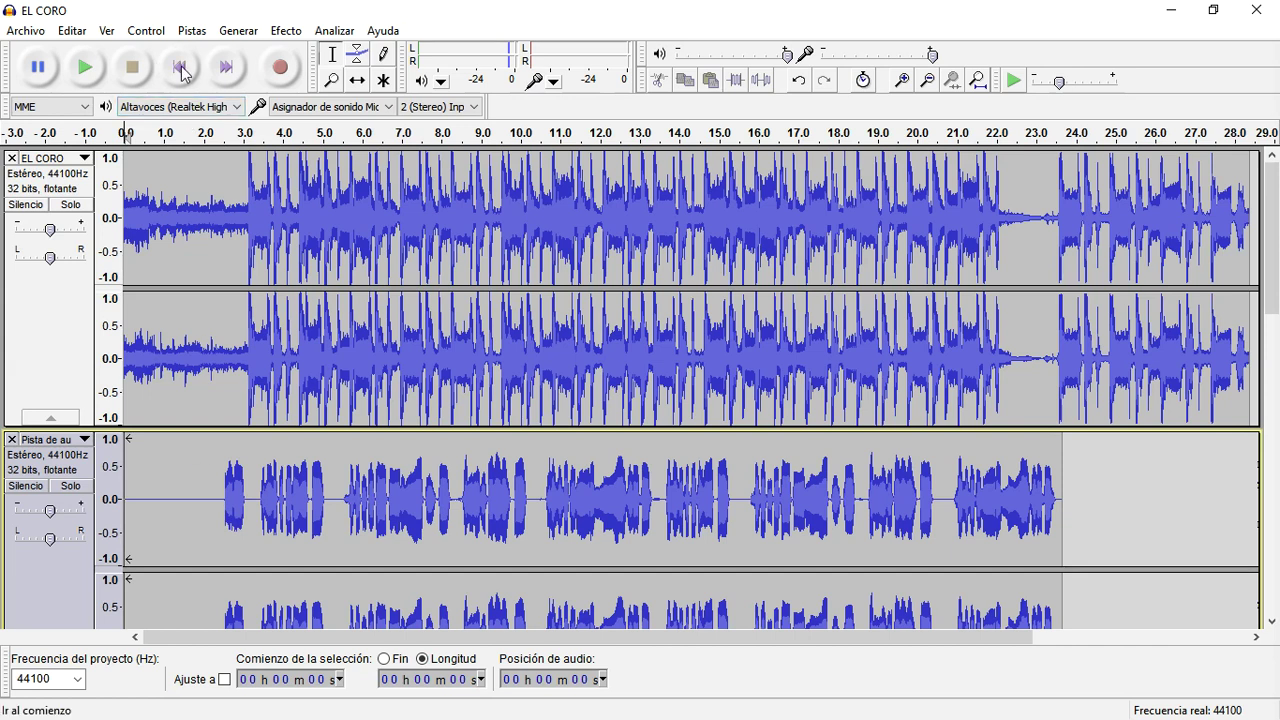
# Step: Solo the centered vocal track and play it on its own from just before its first phrase
pyautogui.click(219, 502)
pyautogui.scroll(-1, 219, 502)
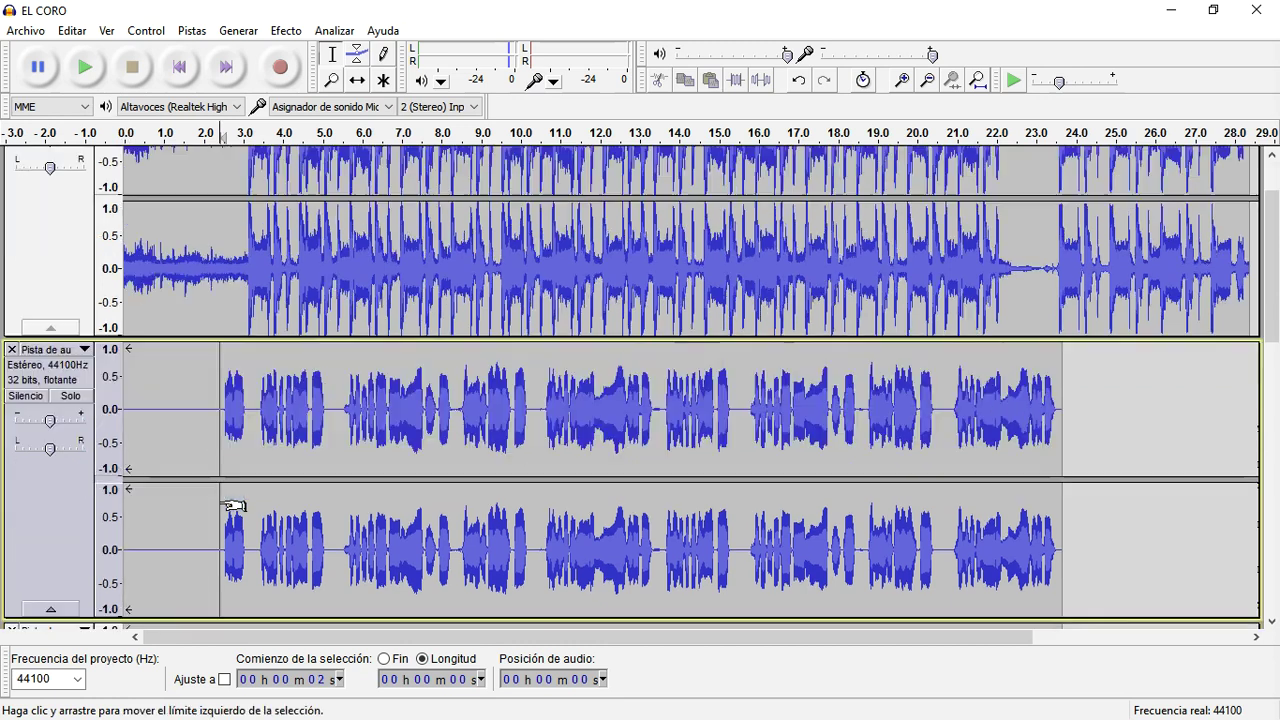
pyautogui.click(70, 396)
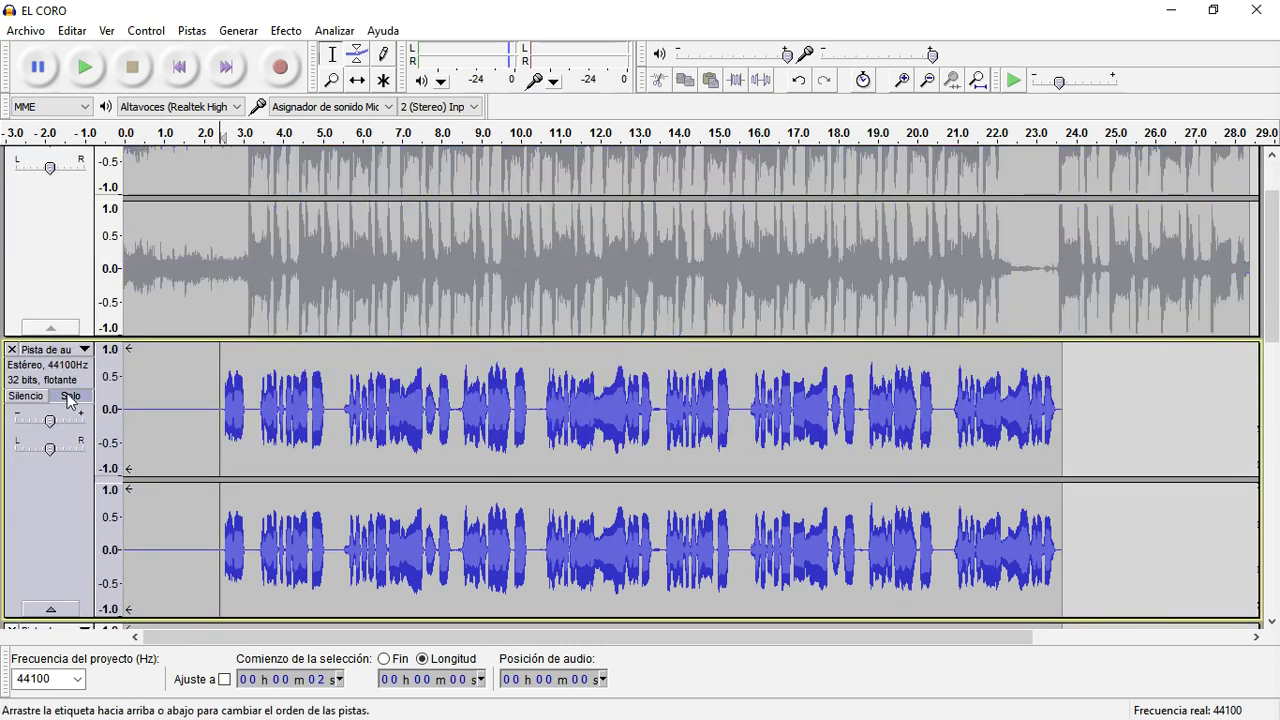
pyautogui.press('space')
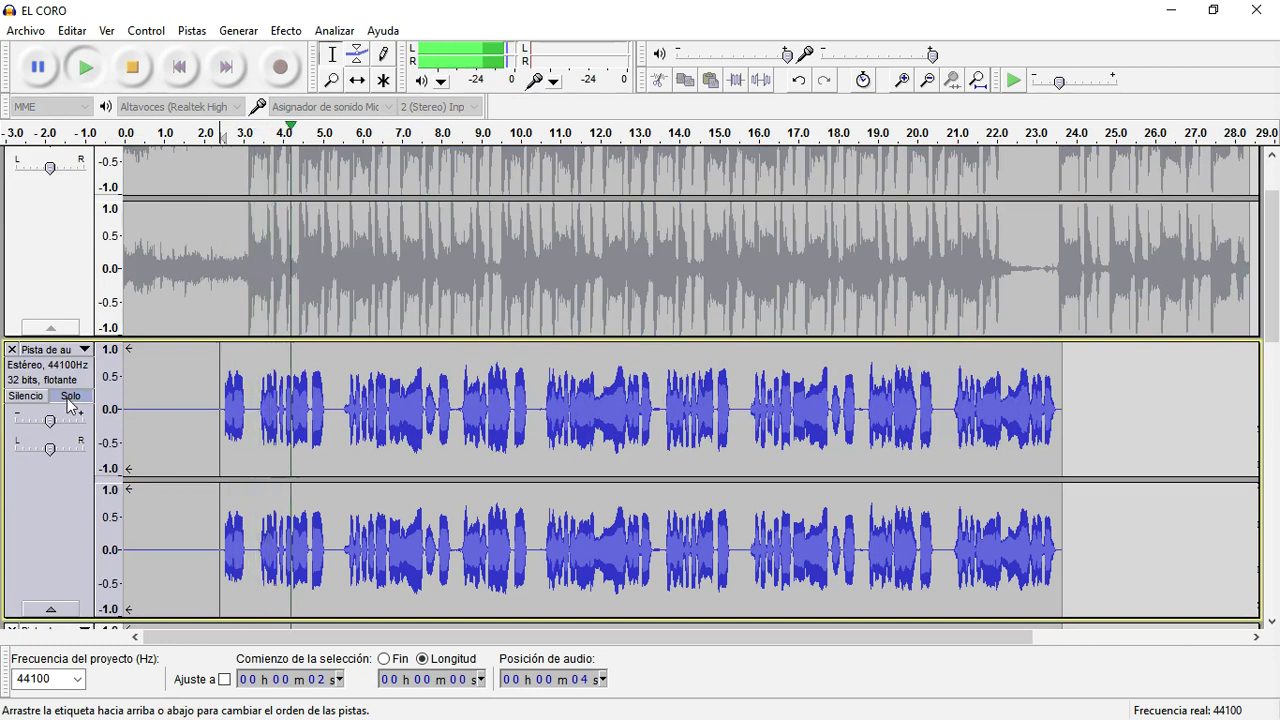
pyautogui.press('space')
# Step: Add the left-panned vocal to the soloed tracks and play it together with the centered vocal
pyautogui.scroll(-3, 70, 403)
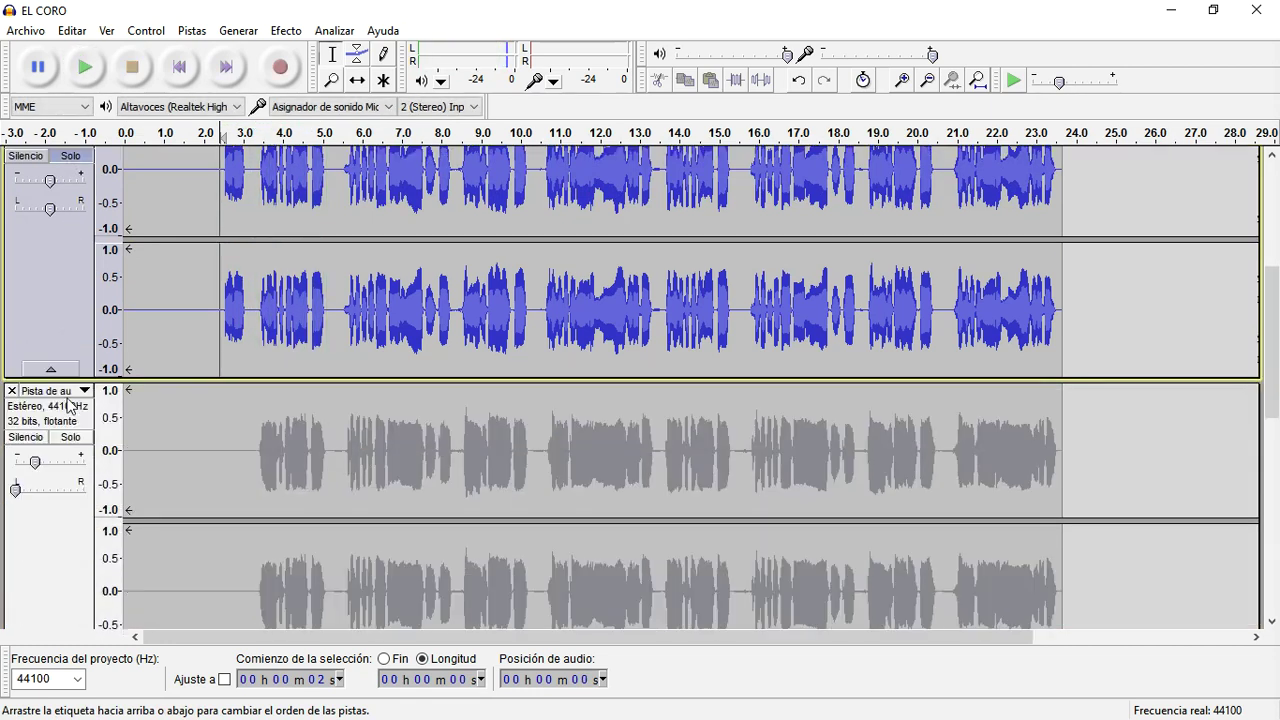
pyautogui.click(69, 438)
pyautogui.press('space')
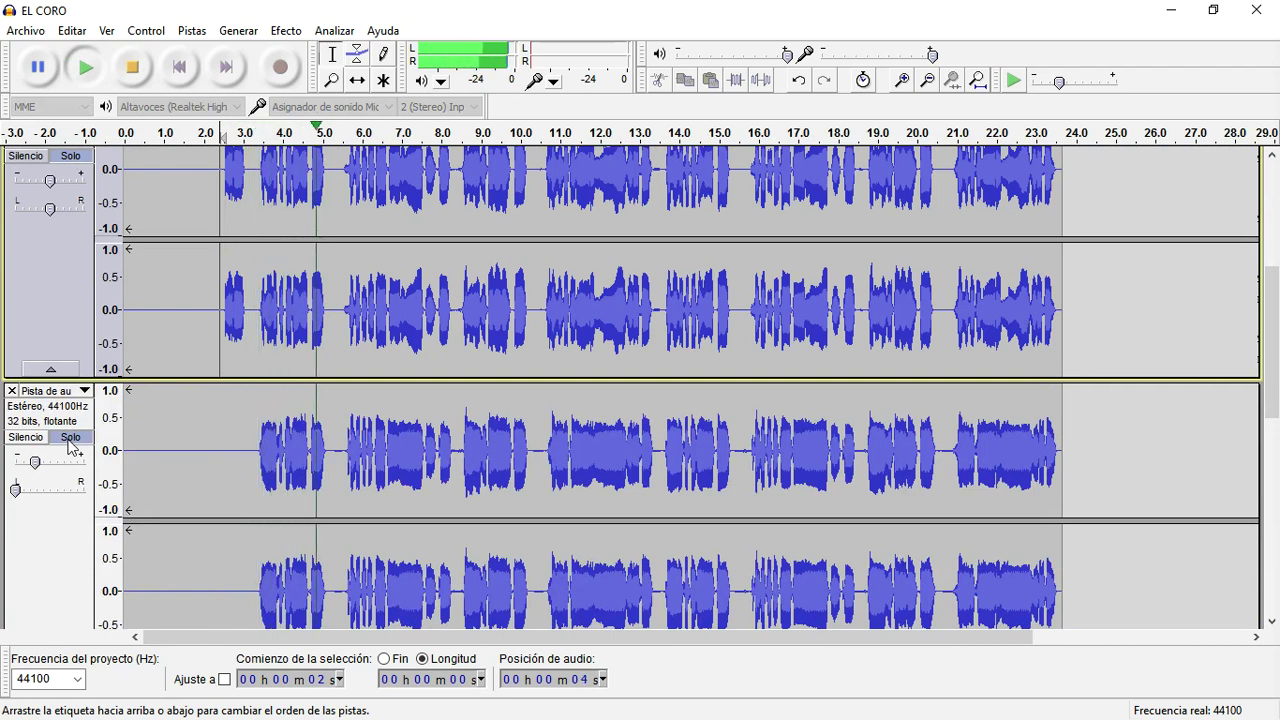
pyautogui.press('space')
# Step: Add the right-panned vocal to the soloed tracks and play all three dry vocals together
pyautogui.scroll(-4, 70, 447)
pyautogui.click(71, 419)
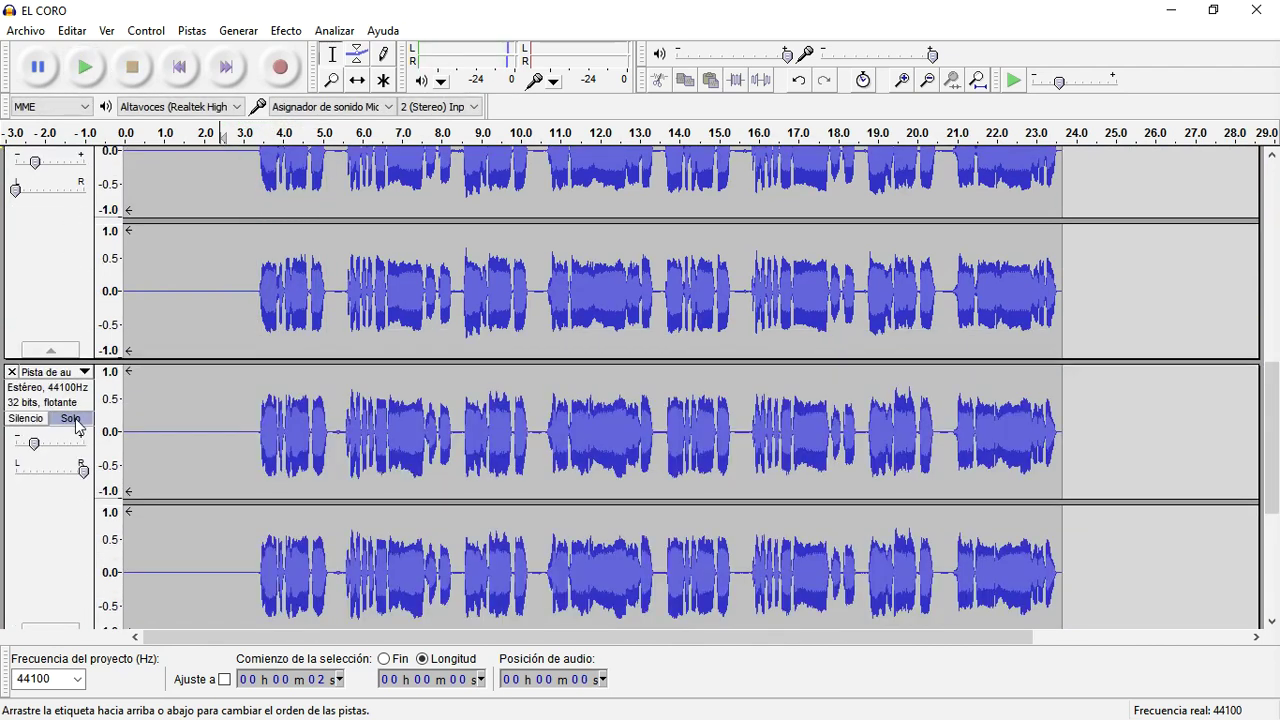
pyautogui.press('space')
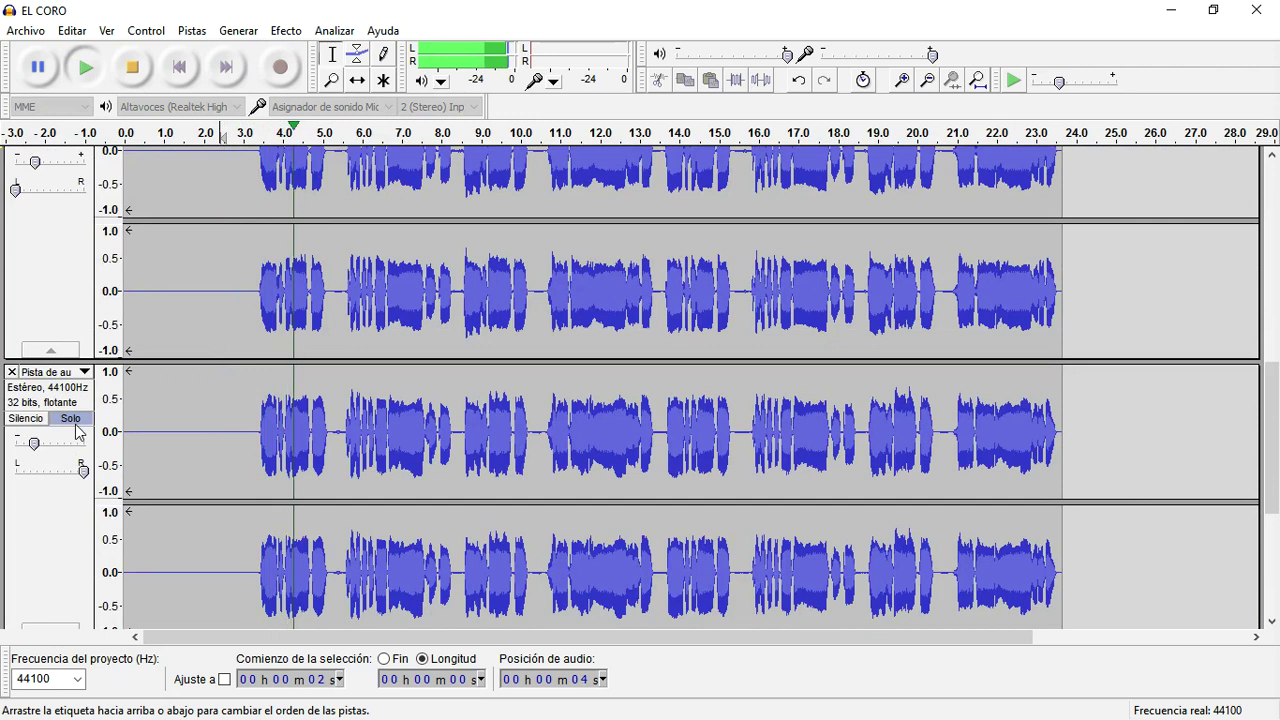
pyautogui.press('space')
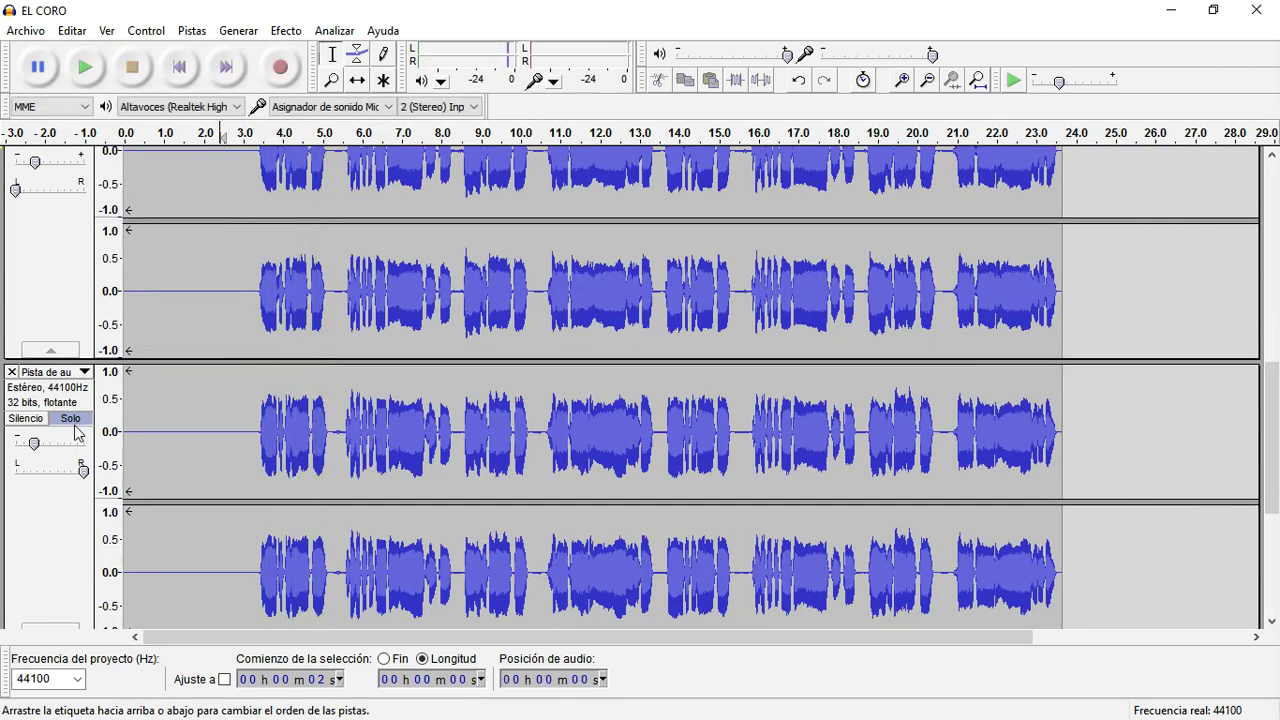
# Step: Select the whole left-panned vocal track and lower its pitch by 5.000 percent without changing the tempo
pyautogui.scroll(3, 341, 500)
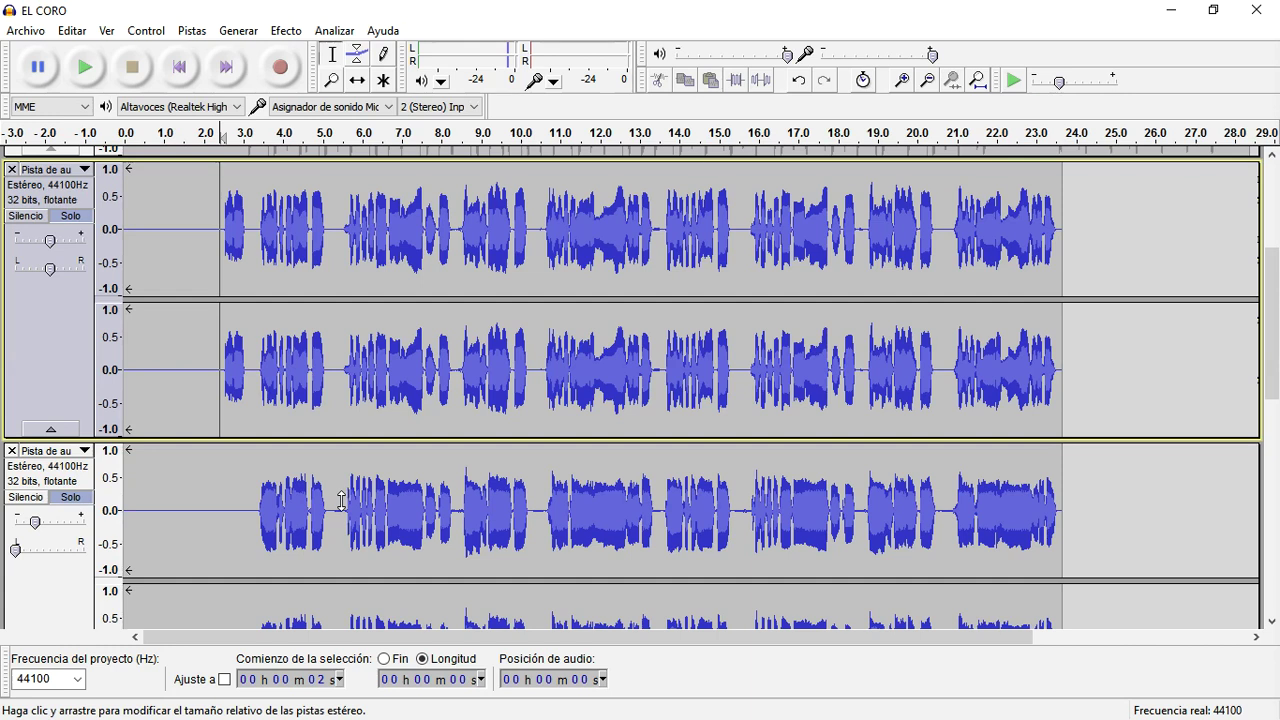
pyautogui.scroll(-3, 341, 500)
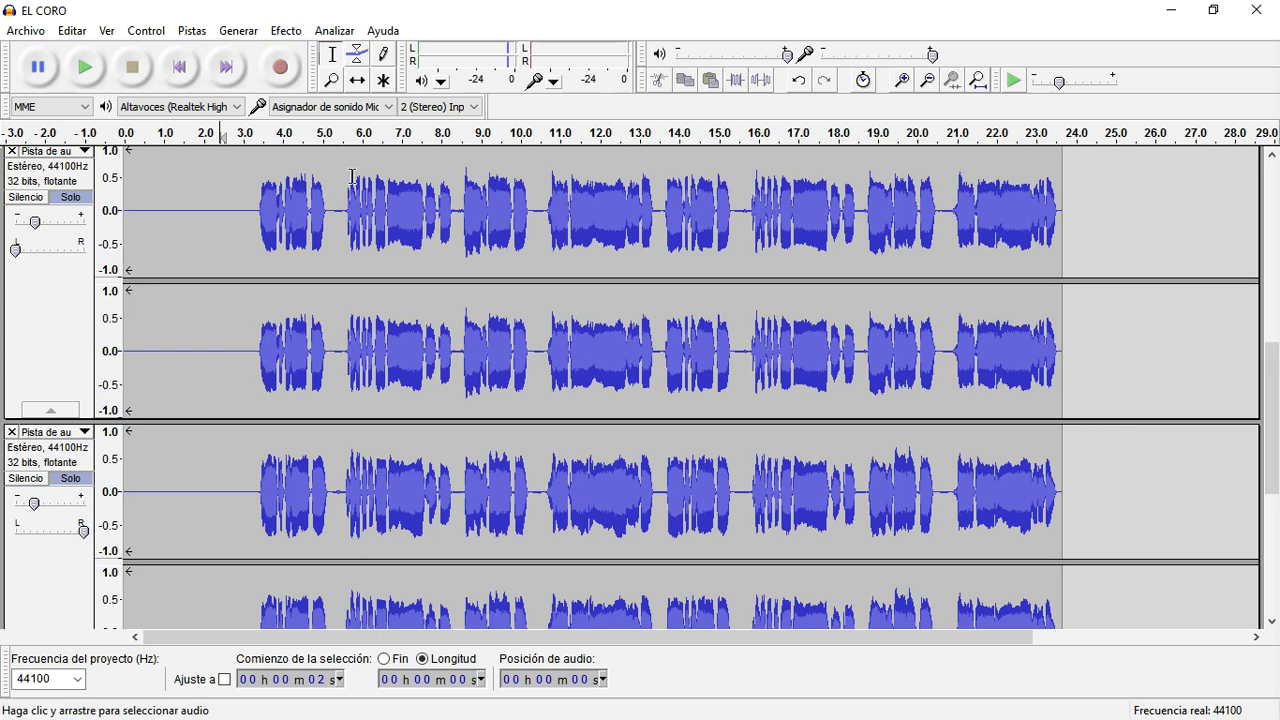
pyautogui.hotkey('ctrl', 'a')
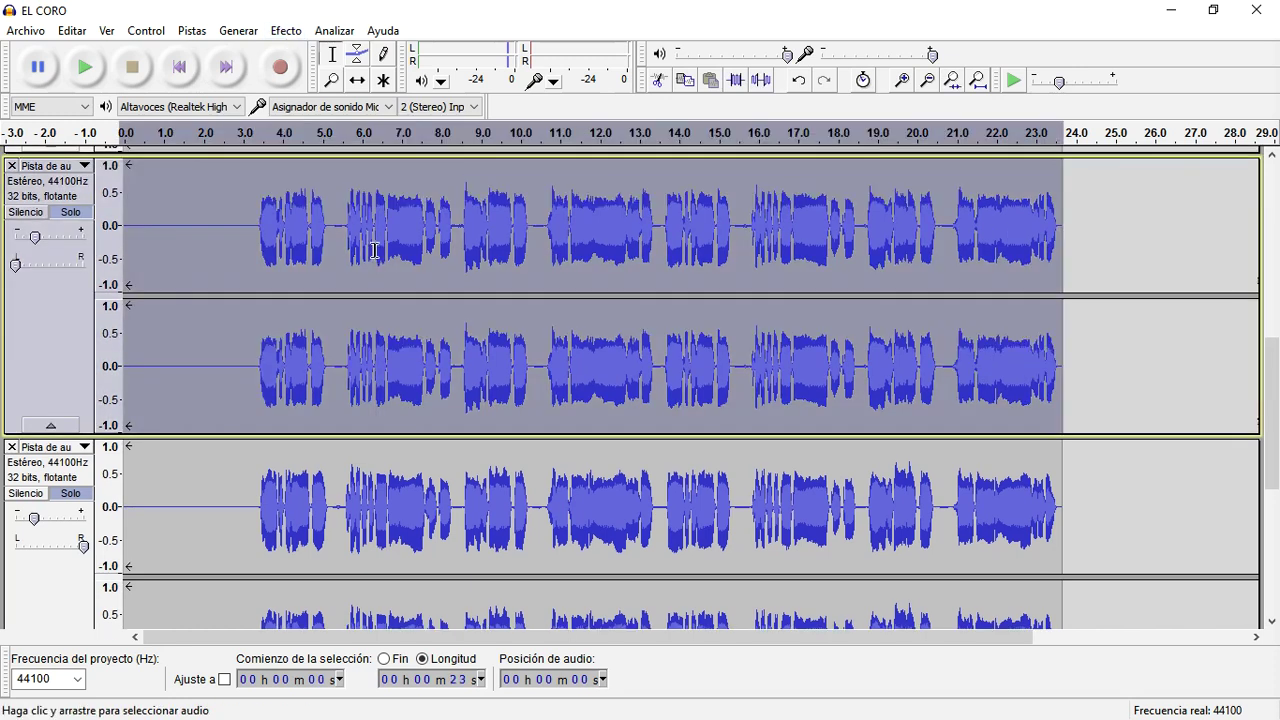
pyautogui.click(285, 30)
pyautogui.click(360, 148)
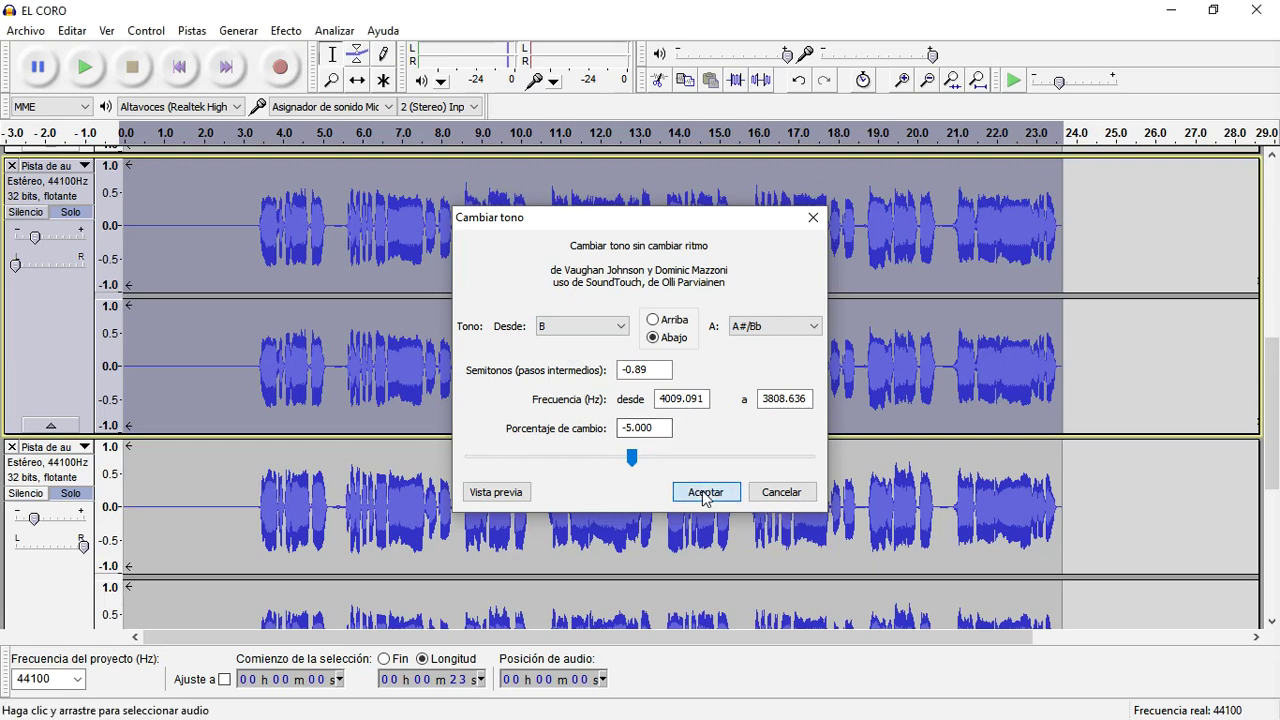
pyautogui.click(686, 491)
# Step: Apply the same -5.000 percent pitch change to the whole right-panned vocal track
pyautogui.click(692, 533)
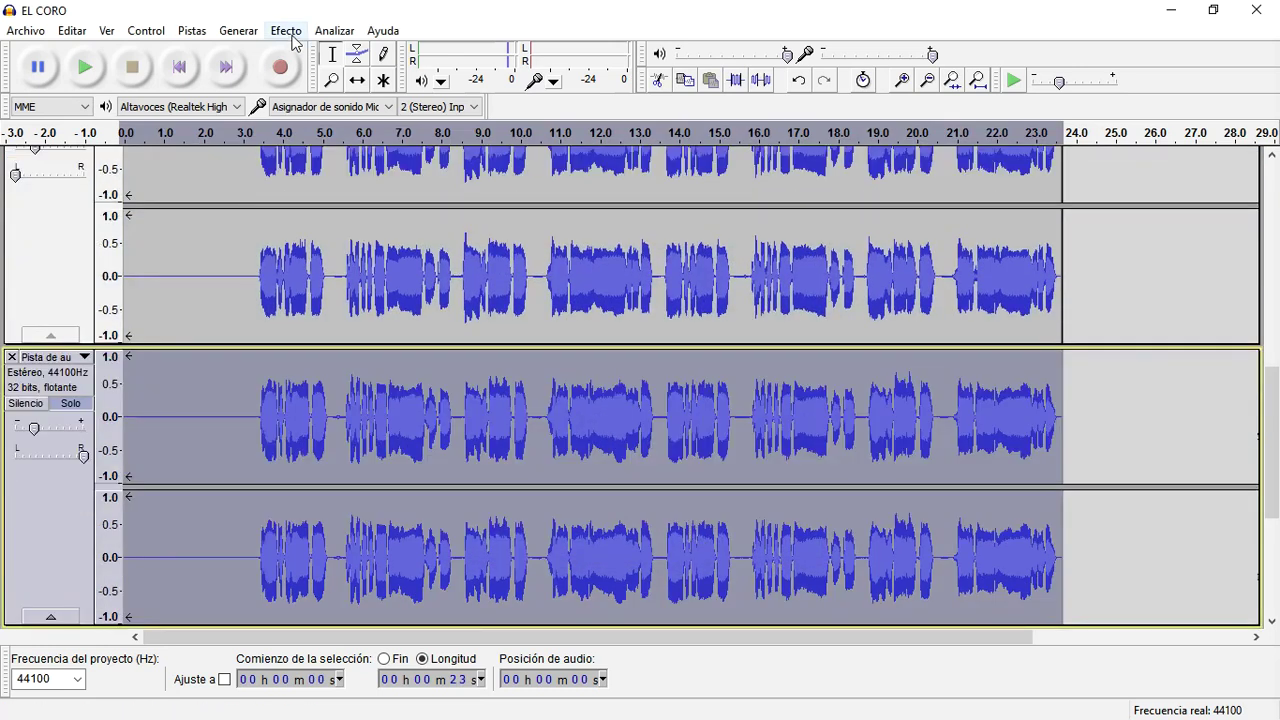
pyautogui.click(286, 31)
pyautogui.click(380, 148)
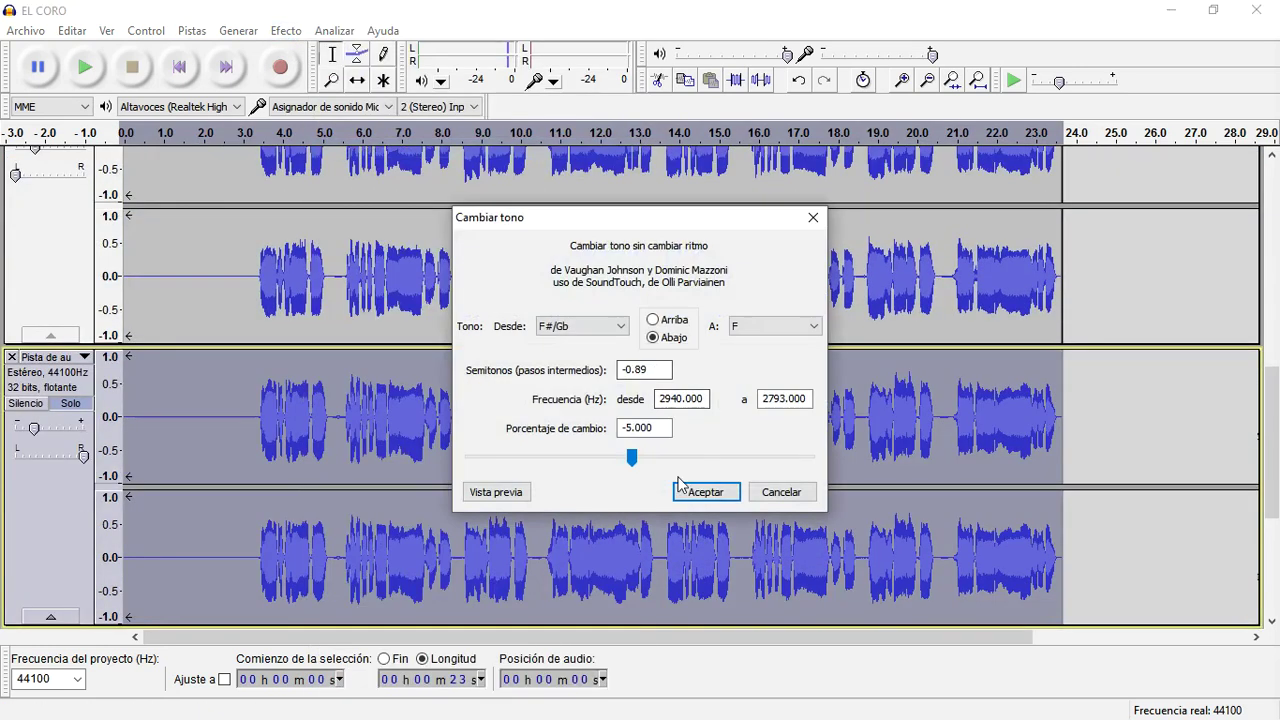
pyautogui.click(703, 490)
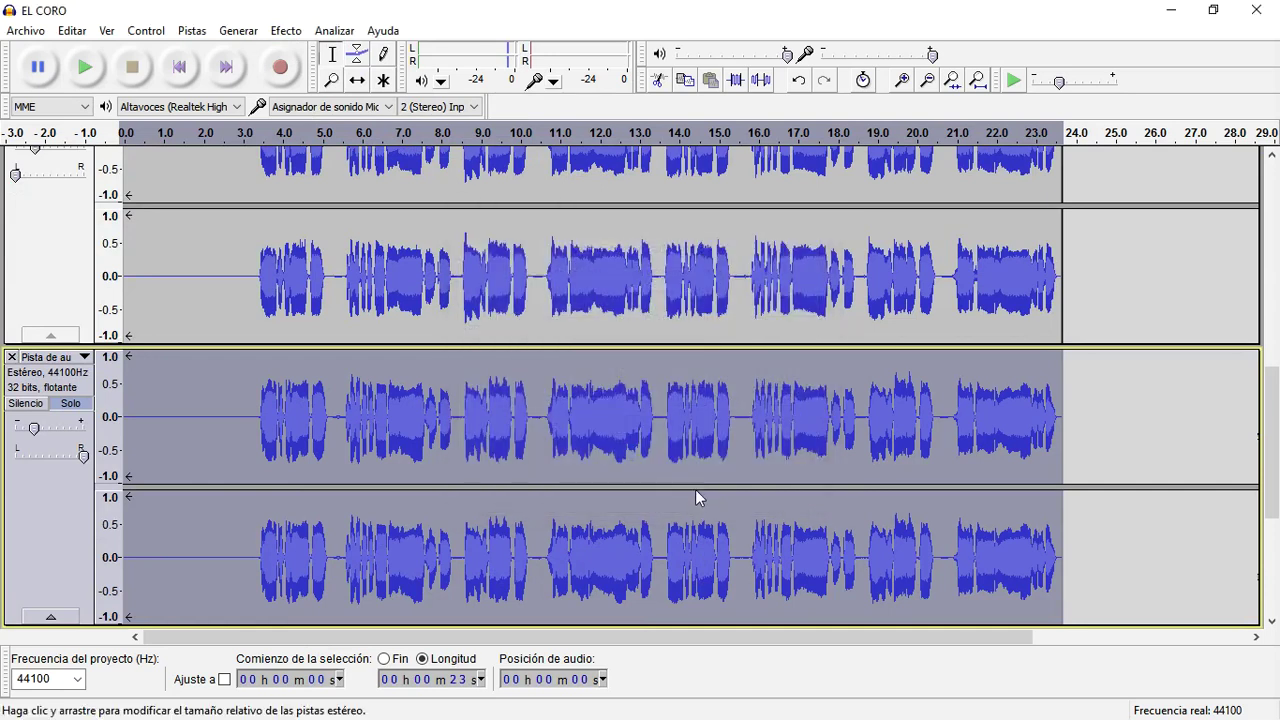
# Step: Turn off solo on the centered and left-panned vocals, and play the right-panned vocal alone from about 3 s
pyautogui.scroll(3, 61, 400)
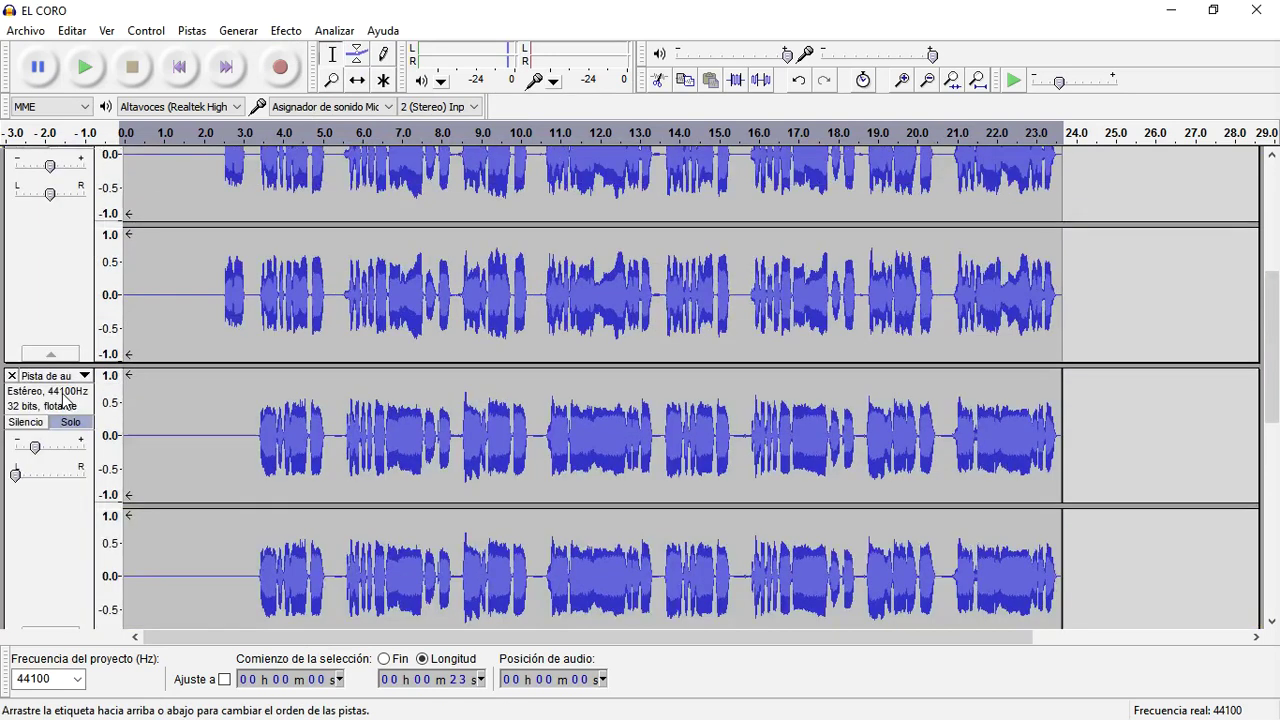
pyautogui.click(68, 488)
pyautogui.scroll(-5, 66, 490)
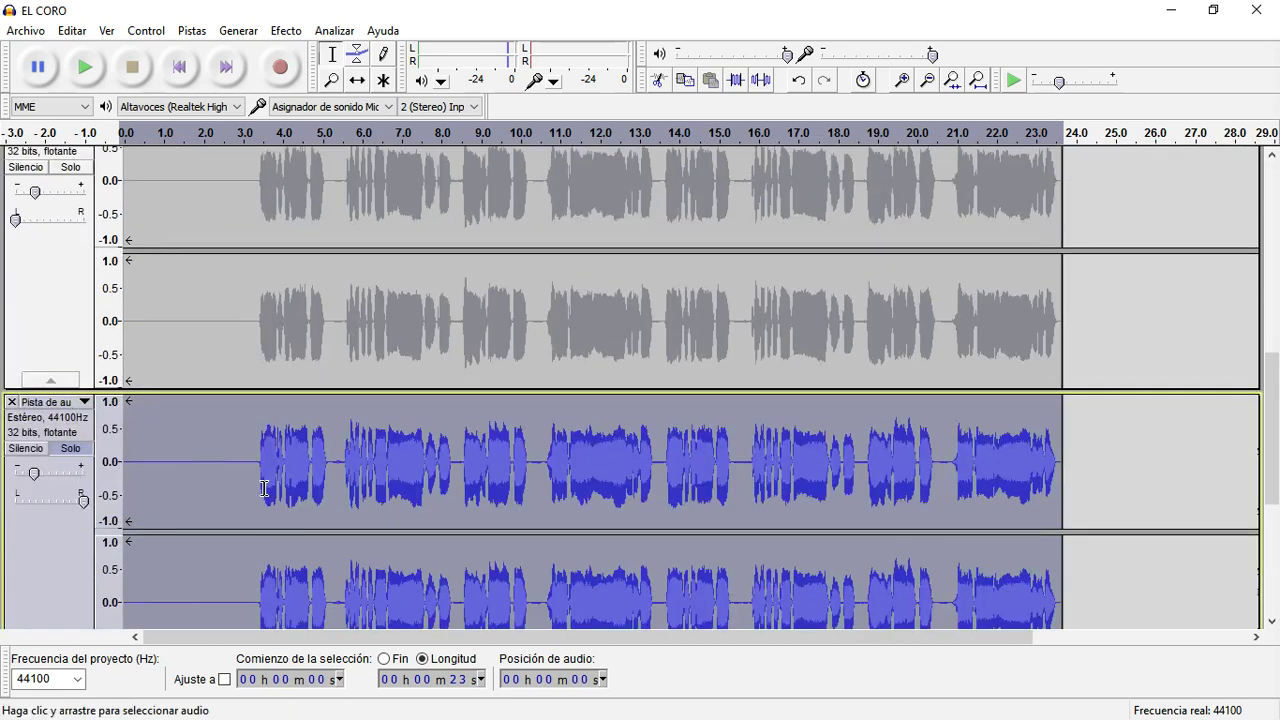
pyautogui.click(264, 488)
pyautogui.scroll(-1, 263, 492)
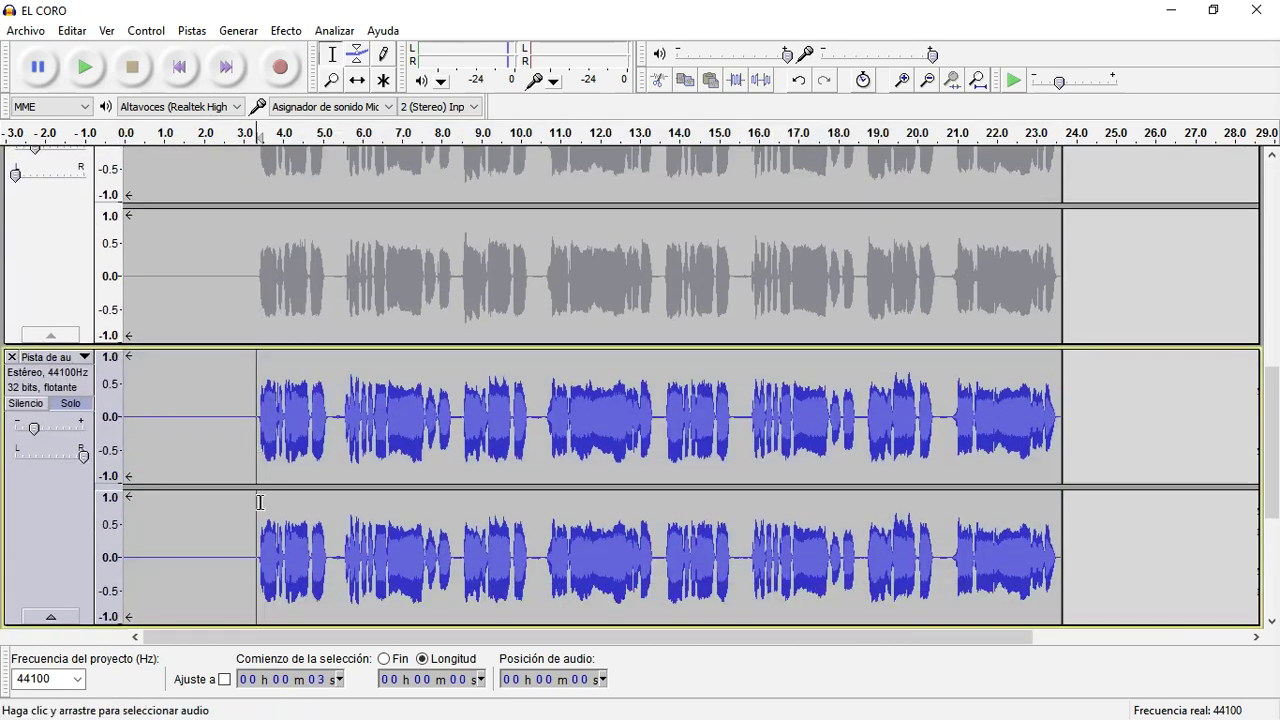
pyautogui.press('space')
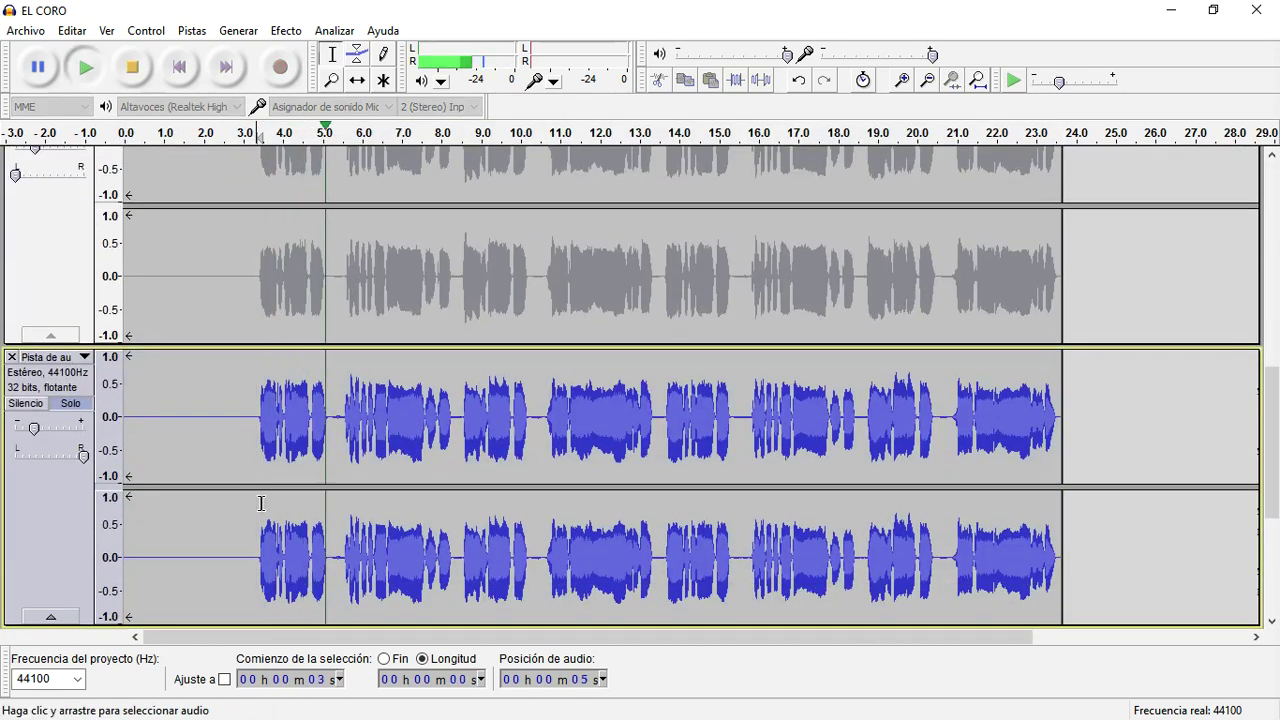
pyautogui.press('space')
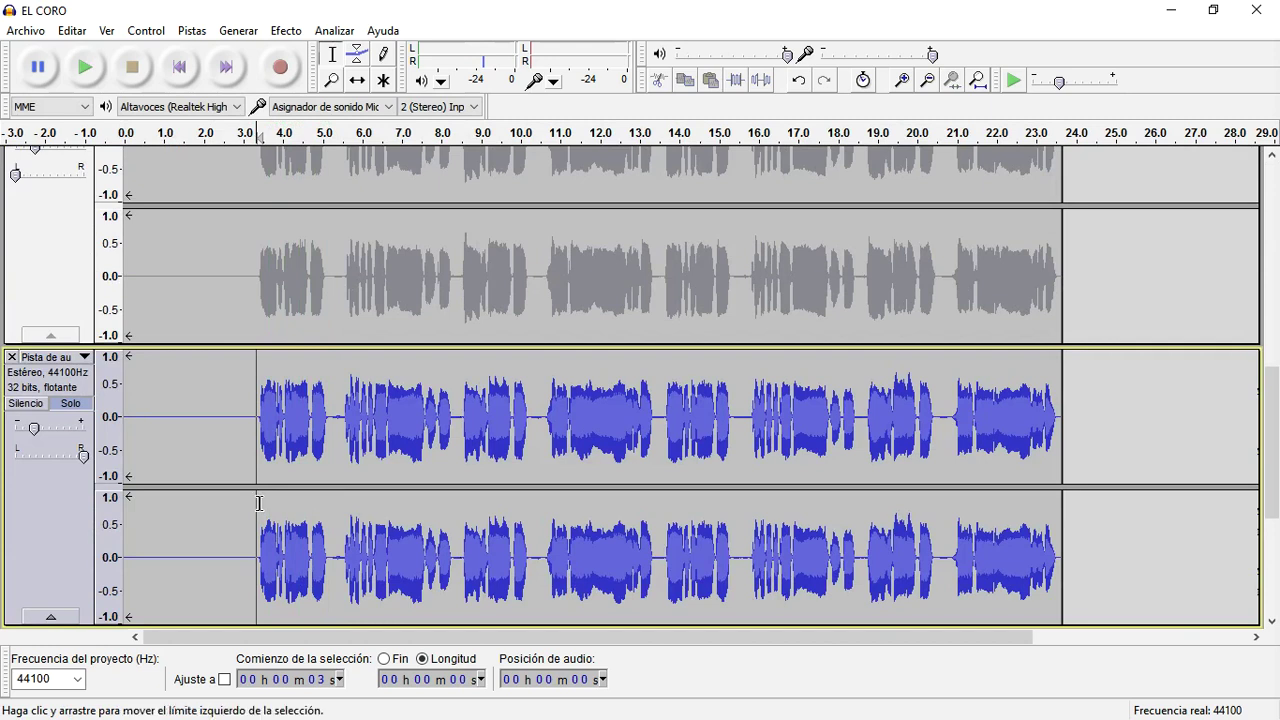
# Step: Turn off solo on the right-panned vocal so that the backing track and all vocals sound together
pyautogui.scroll(4, 150, 540)
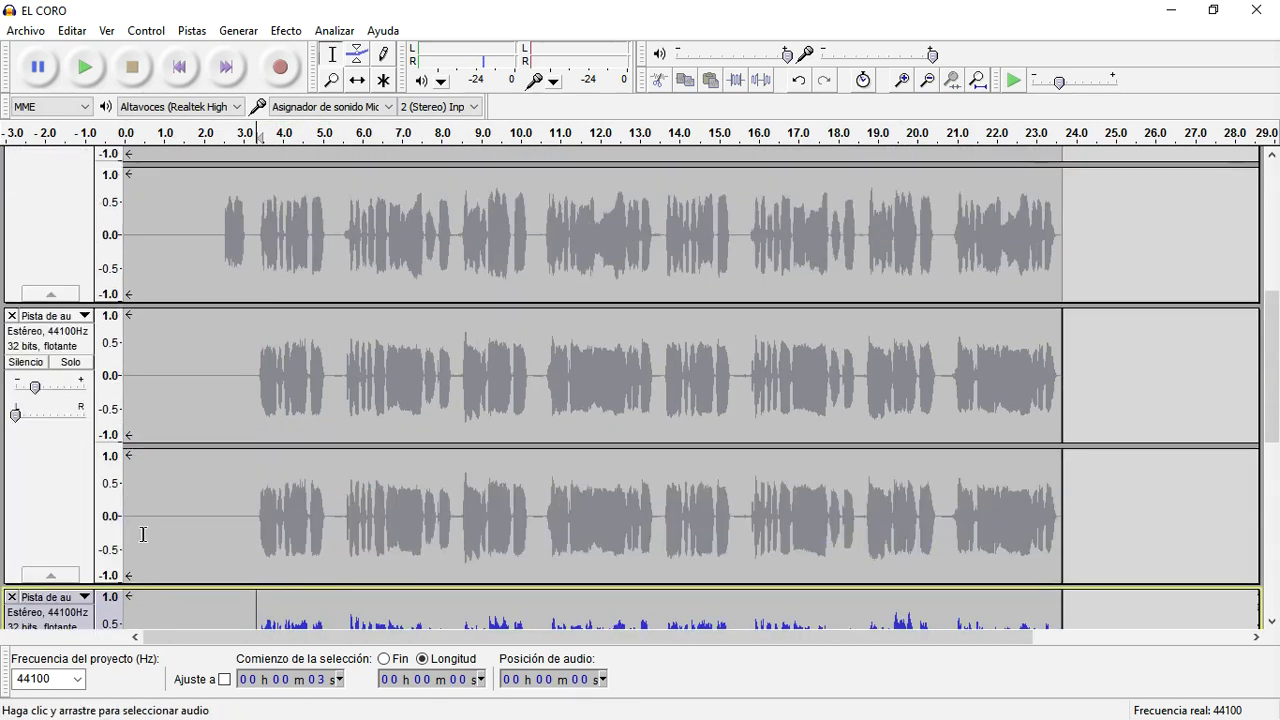
pyautogui.scroll(3, 143, 534)
pyautogui.scroll(-5, 149, 406)
pyautogui.click(45, 424)
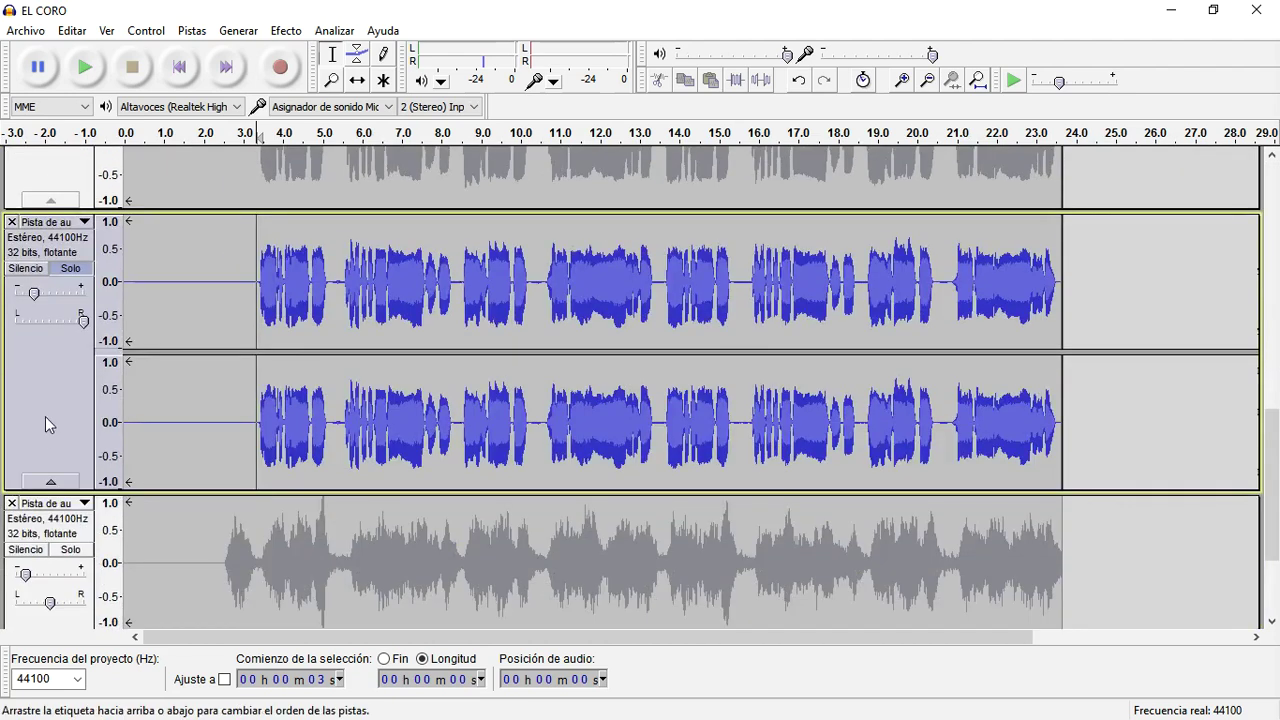
pyautogui.hotkey('ctrl', 'shift', 'k')
pyautogui.scroll(-5, 118, 416)
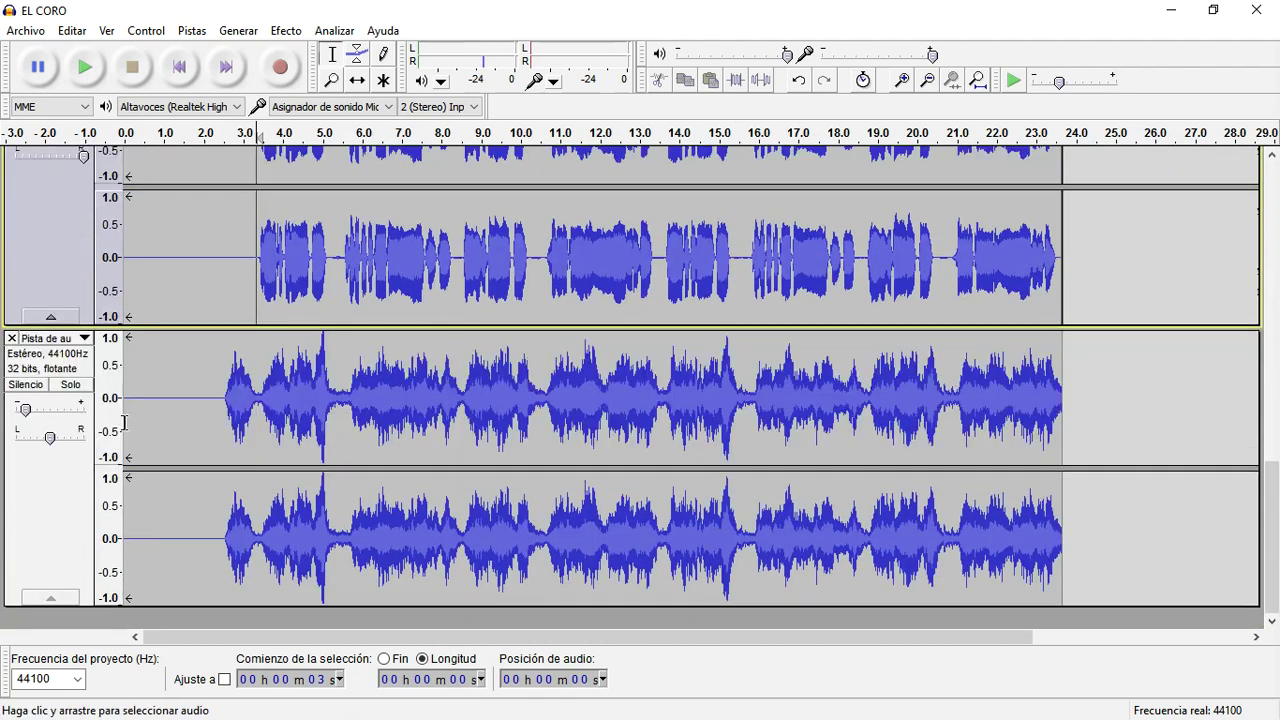
# Step: Play the full mix from the beginning, muting the backing track during playback to hear only the vocals, and unmute it
pyautogui.scroll(8, 124, 422)
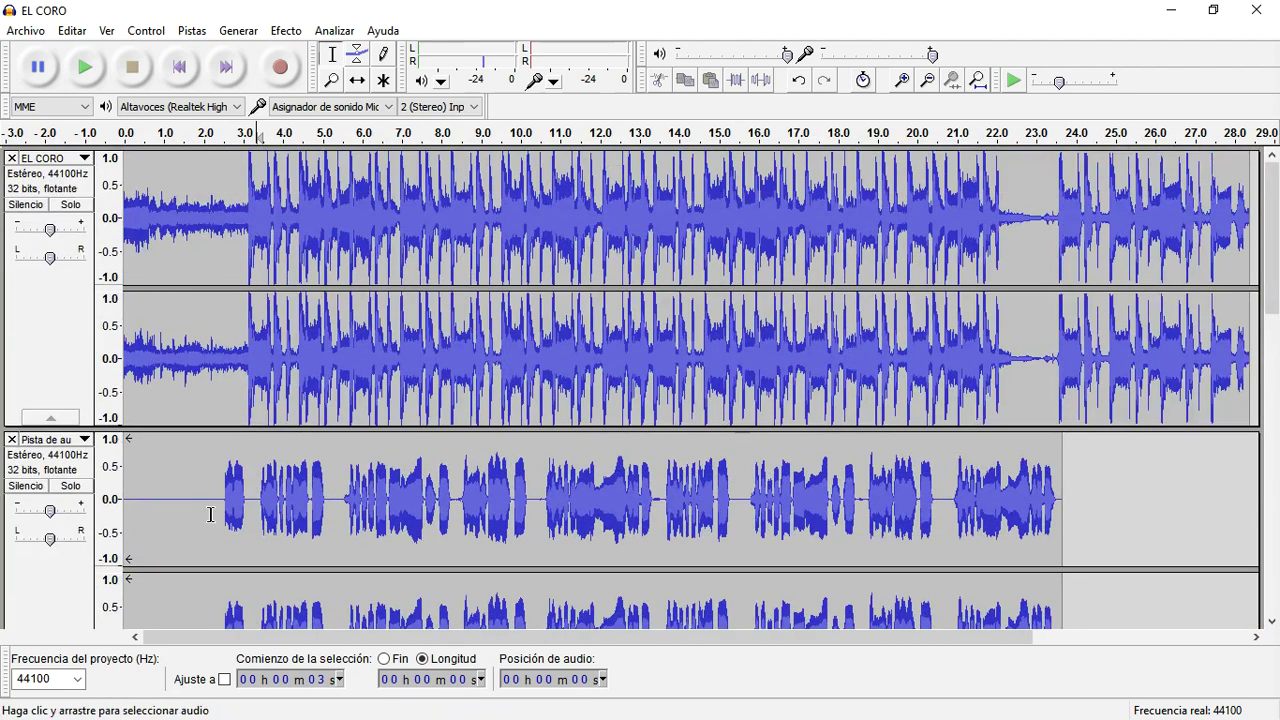
pyautogui.click(176, 70)
pyautogui.click(85, 68)
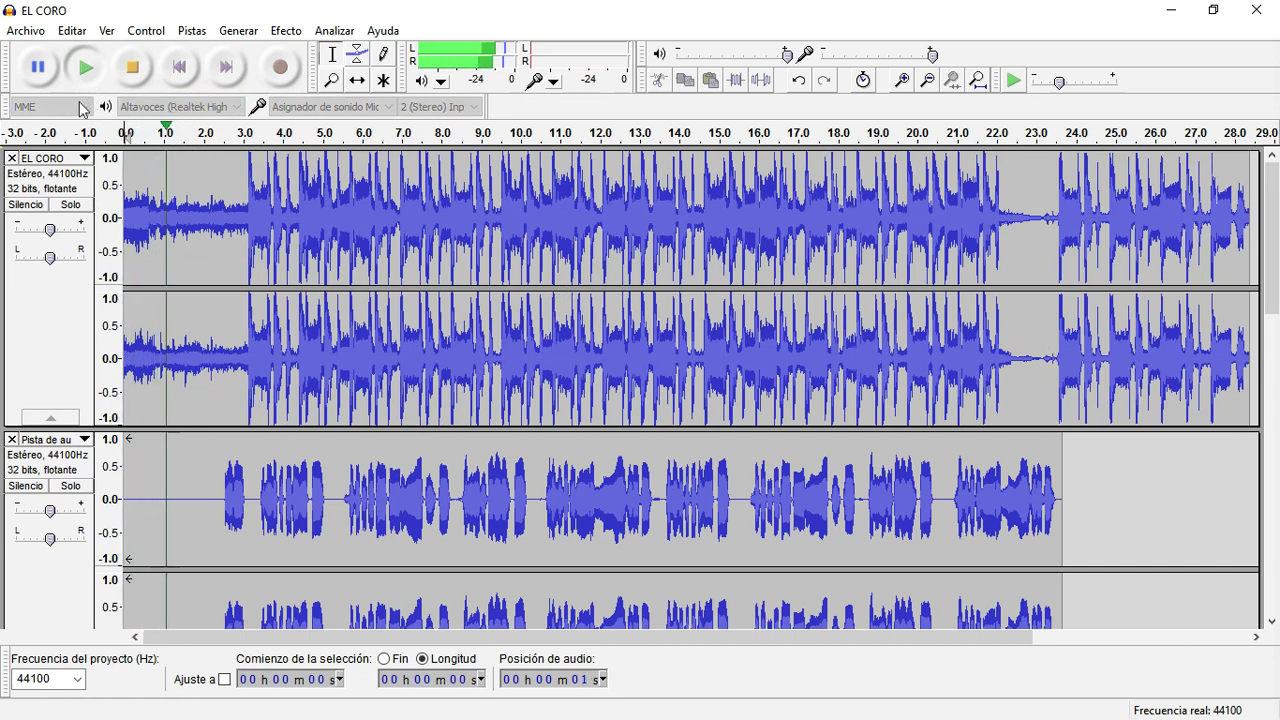
pyautogui.click(25, 205)
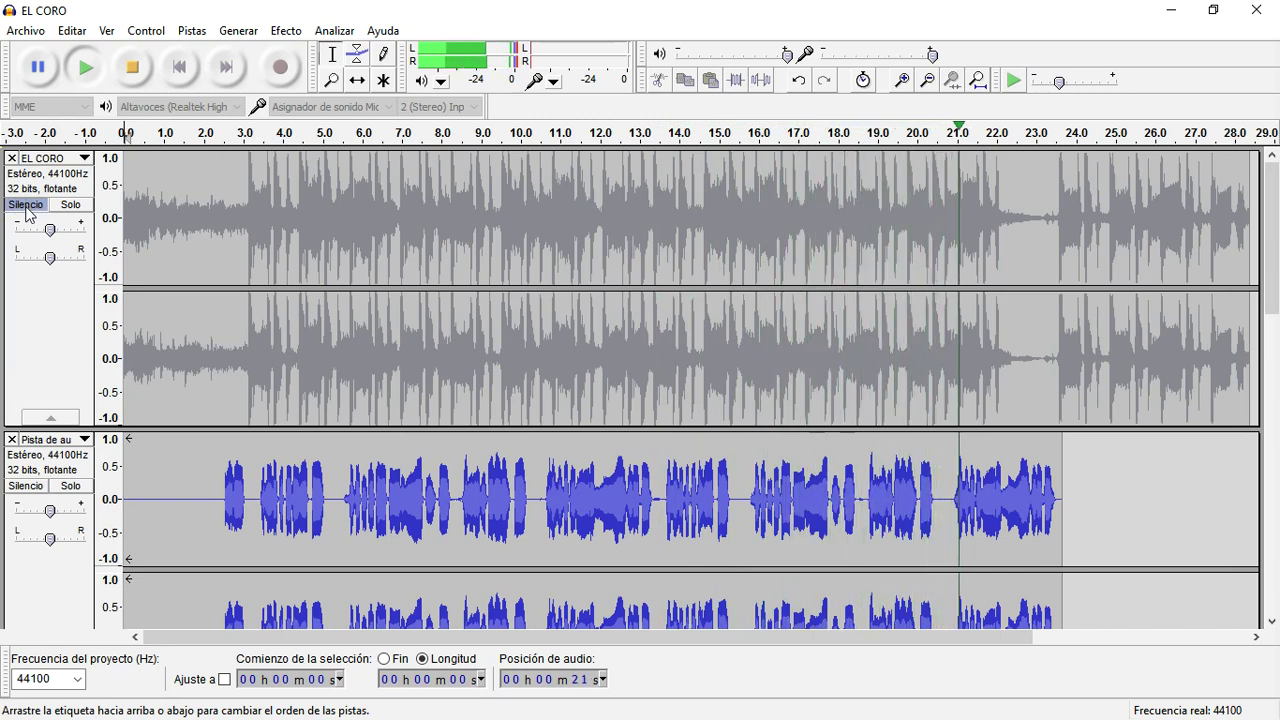
pyautogui.click(27, 208)
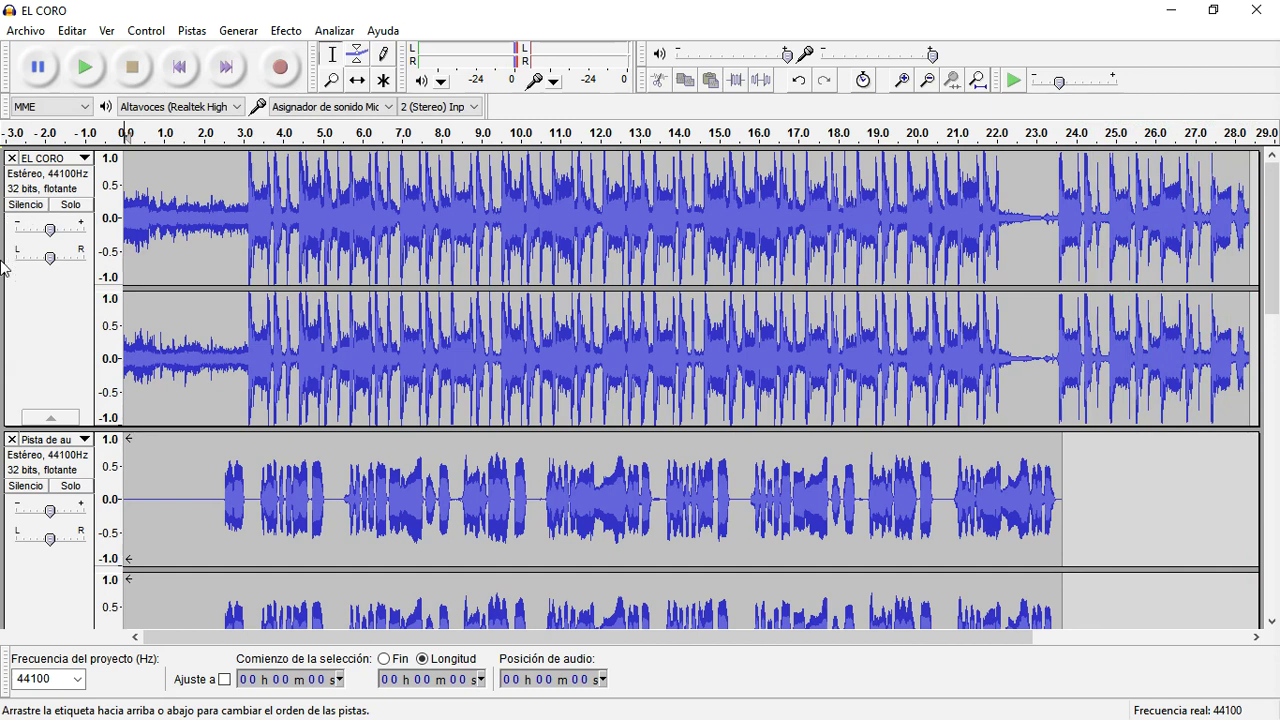
pyautogui.moveTo(220, 485); pyautogui.dragTo(1067, 470)
pyautogui.scroll(-2, 1067, 470)
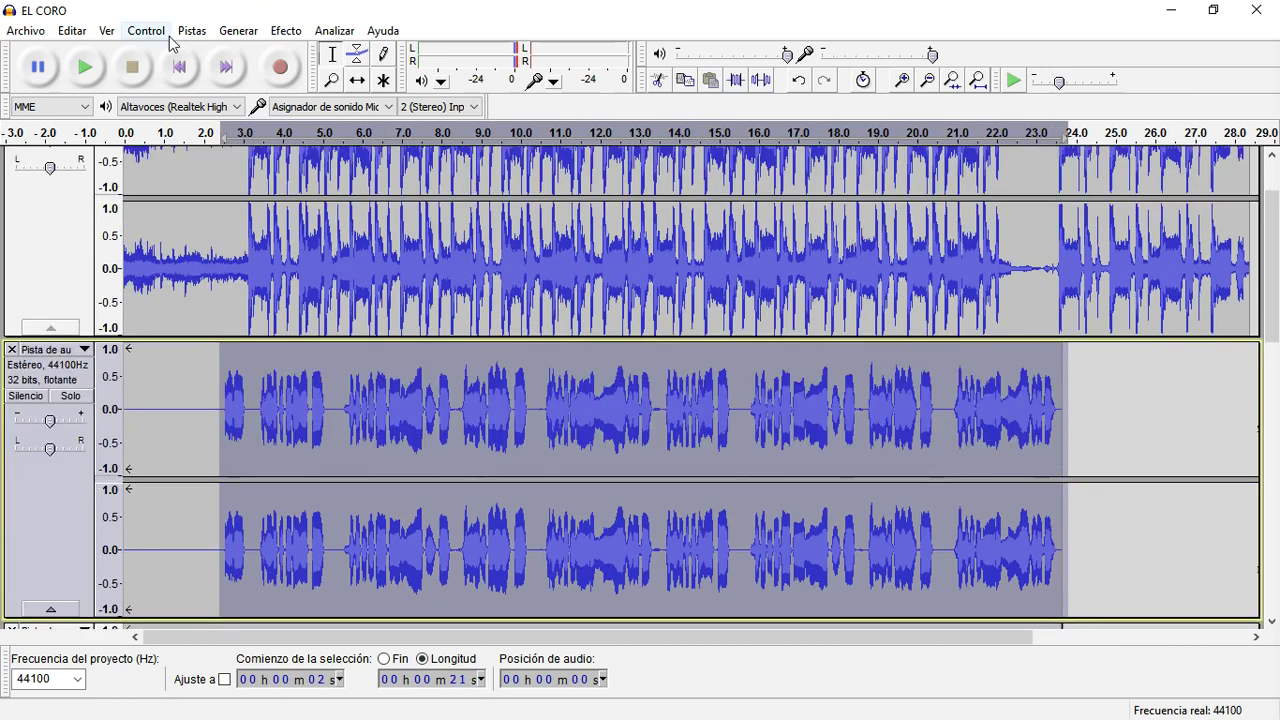
pyautogui.click(180, 70)
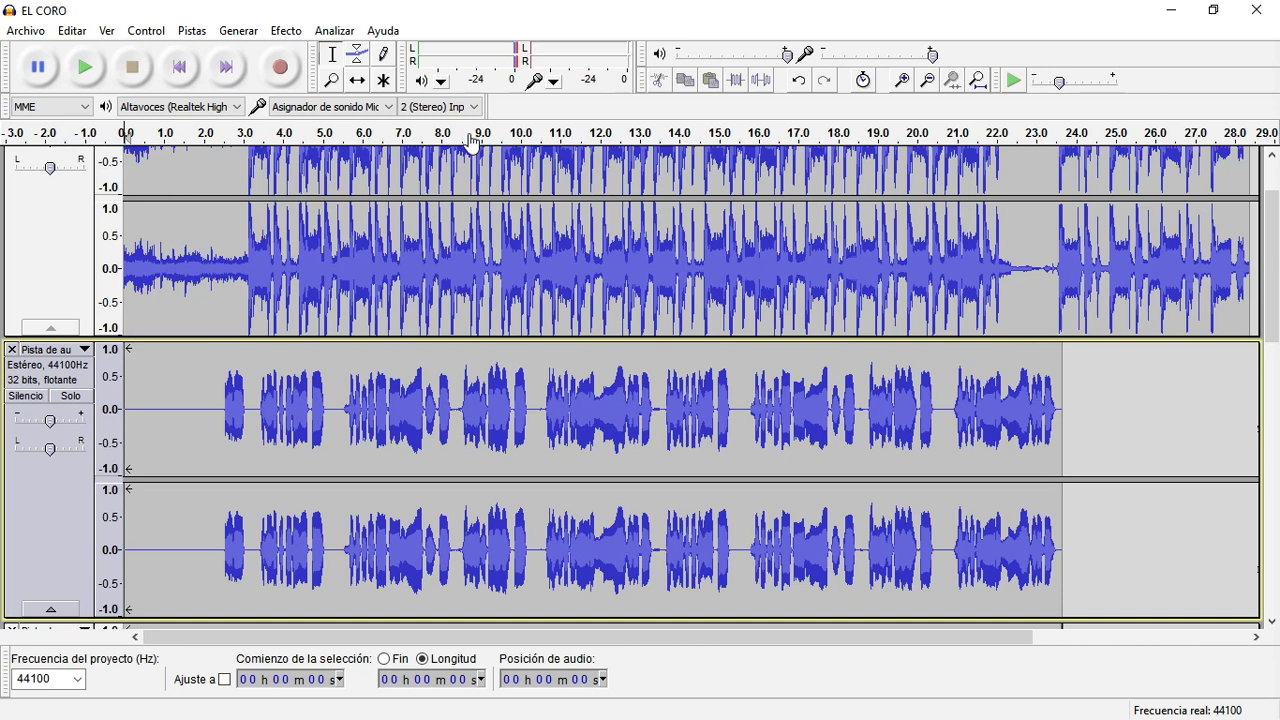
pyautogui.scroll(-8, 517, 269)
pyautogui.scroll(8, 489, 343)
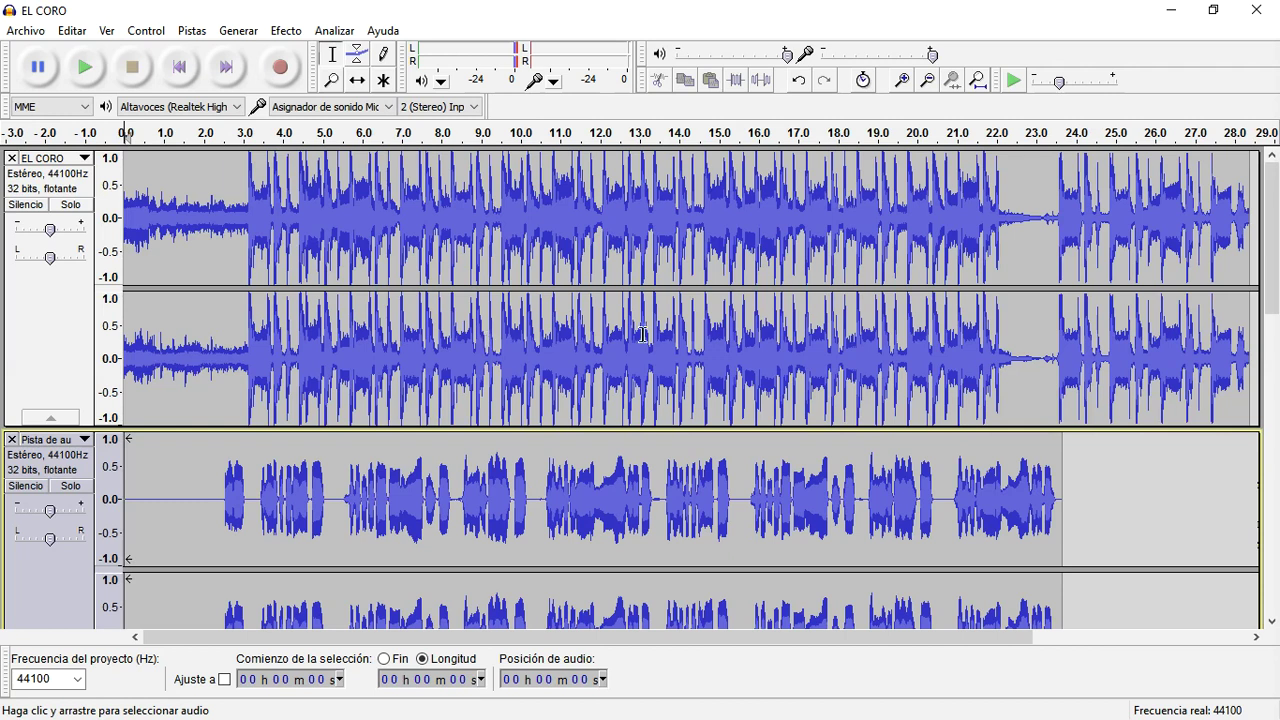
pyautogui.press('super')
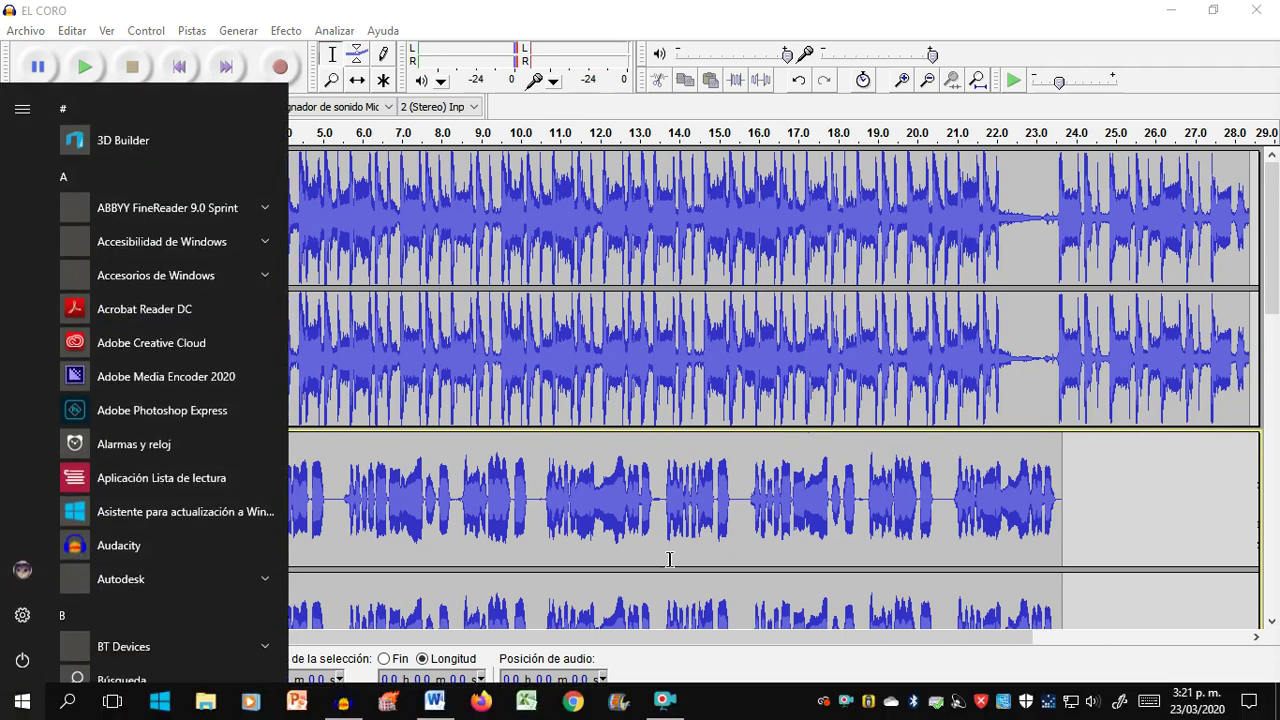